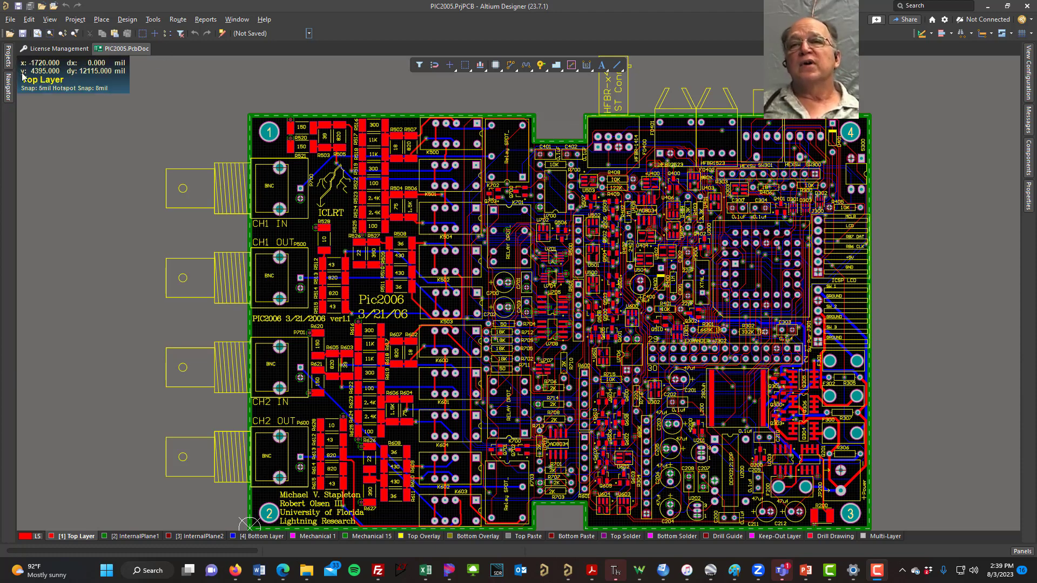
Step: Open the PIC2005 CPU schematic from the PIC2005 project, and close all open documents
click(8, 57)
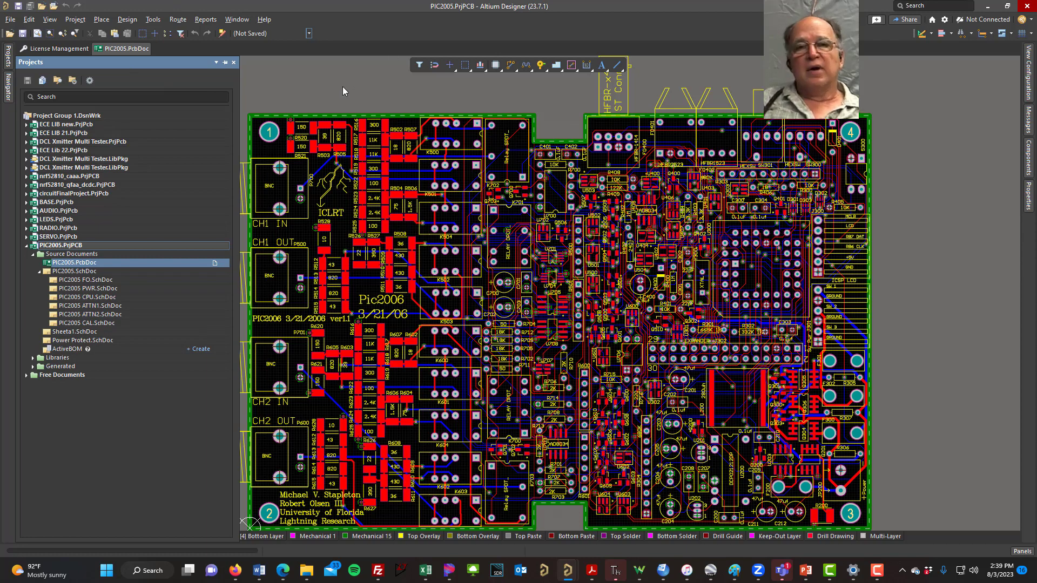
double_click(95, 296)
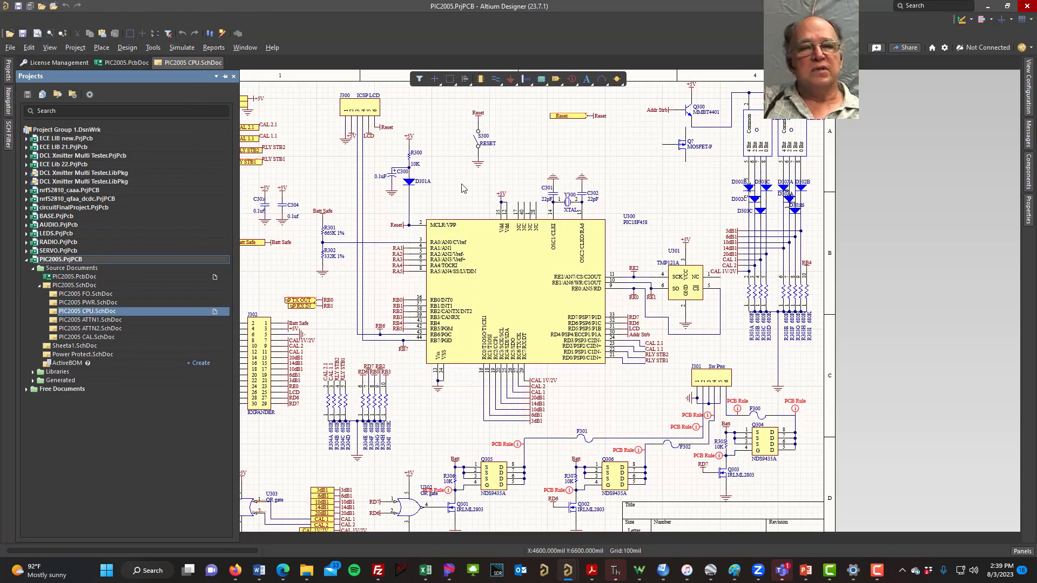
right_click(186, 66)
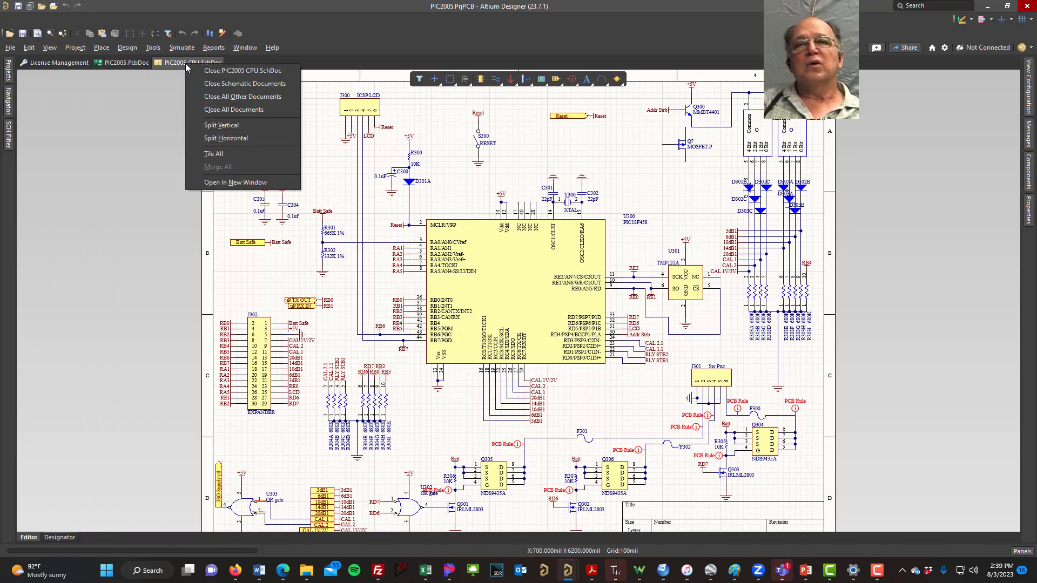
click(242, 109)
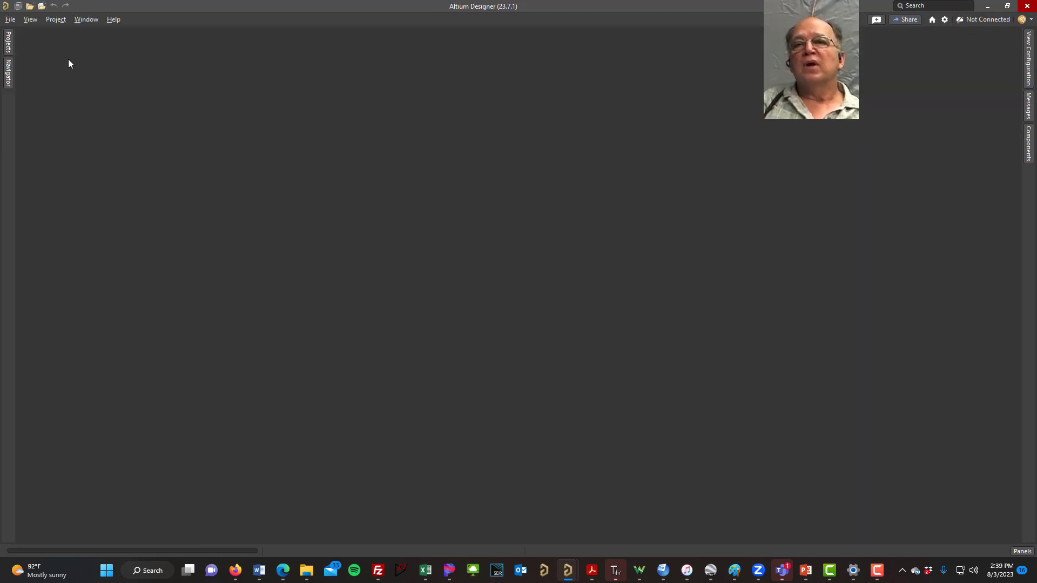
Step: Start a new empty local PCB project and enter Ompamp as its project name
click(9, 20)
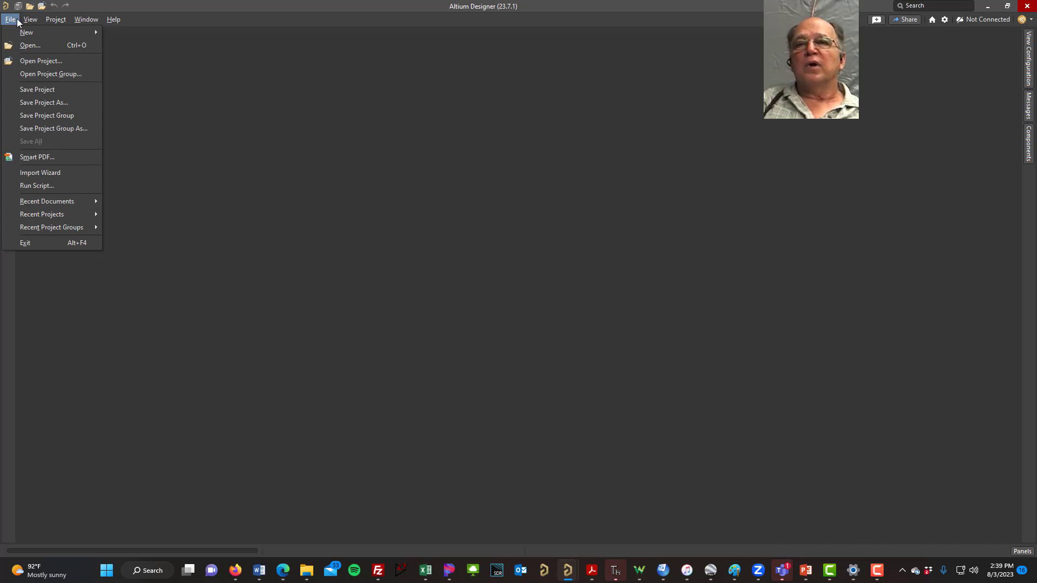
mouse_move(34, 31)
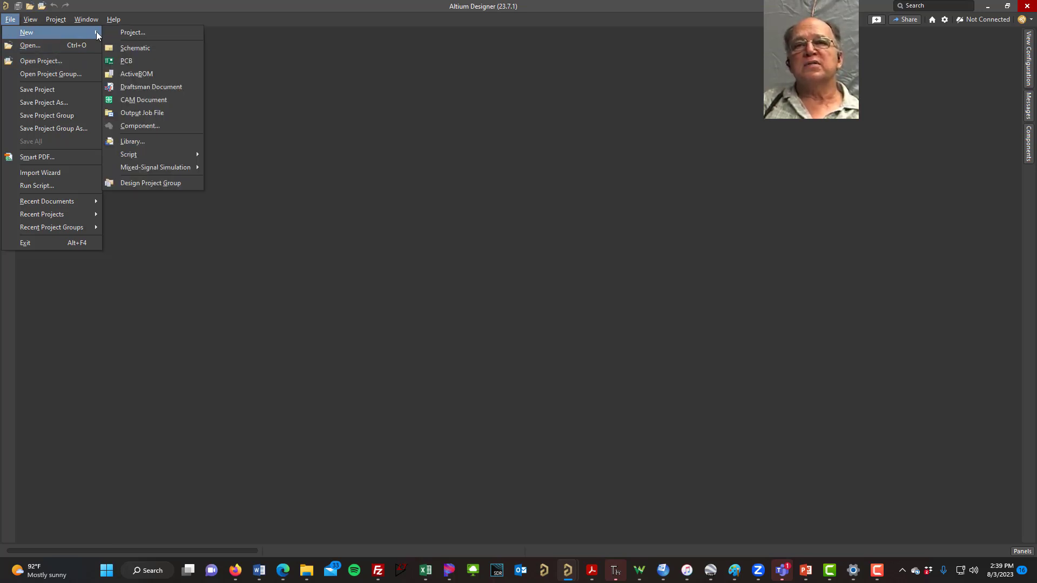
click(137, 32)
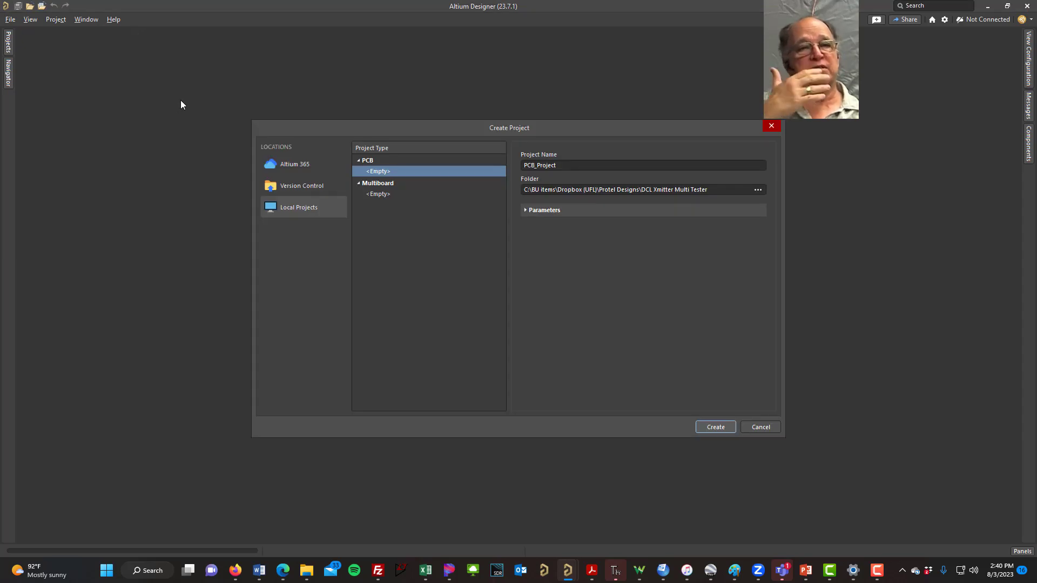
click(566, 165)
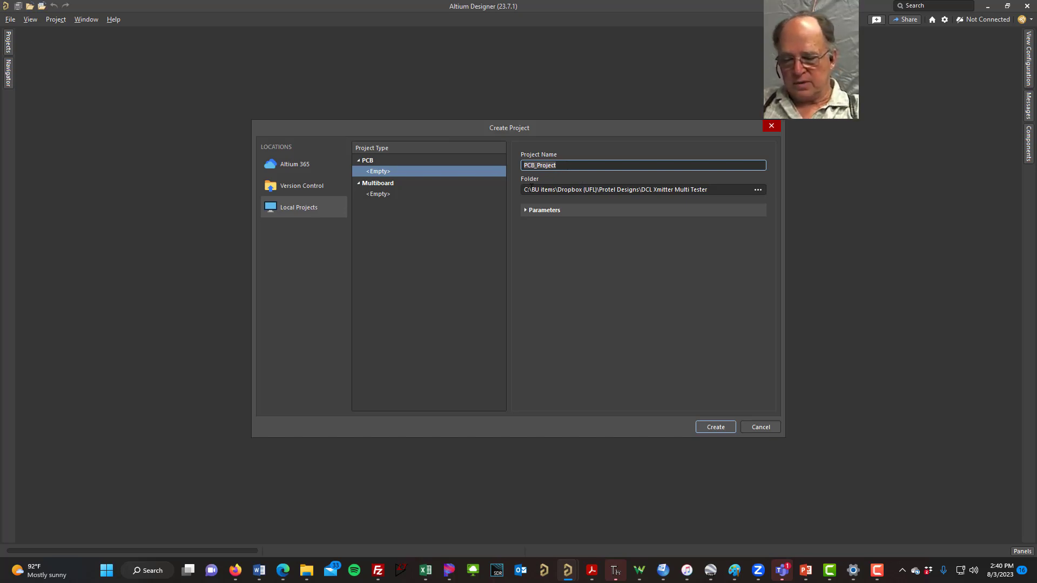
text(Omp)
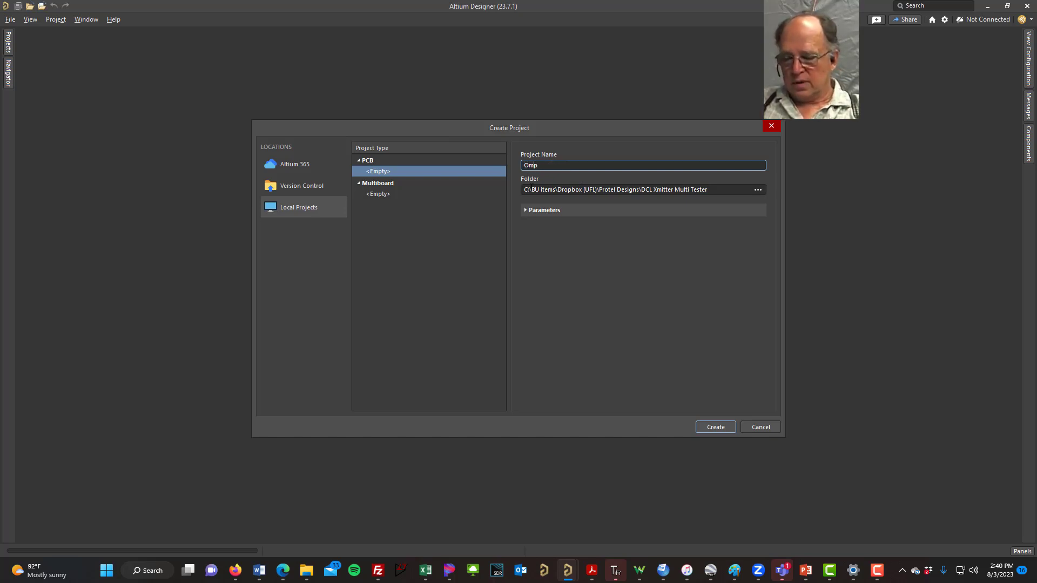
text(amp)
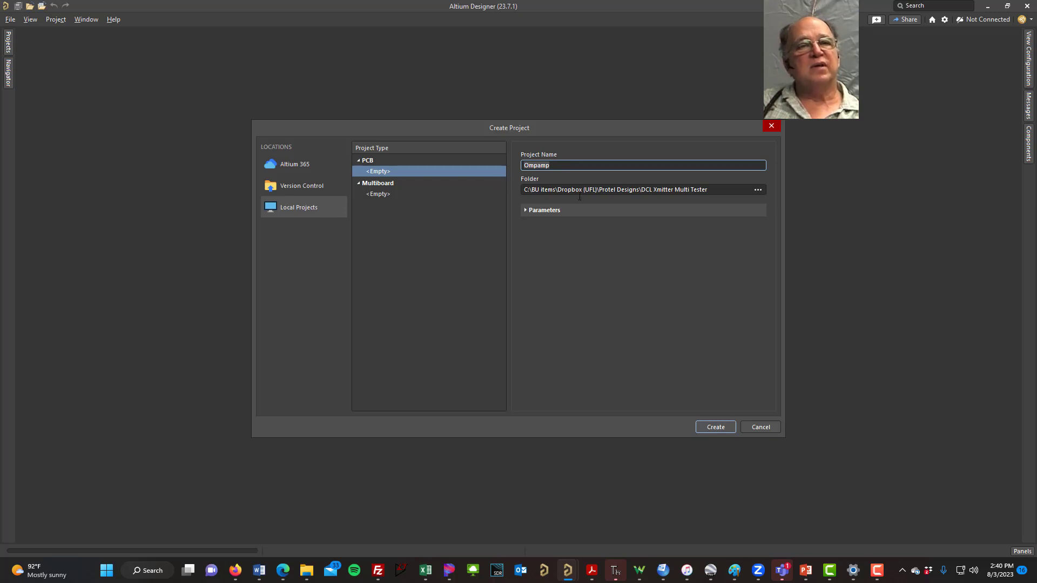
Step: Create a folder named Ompamp in C:\Temp and choose it as the project location
click(756, 190)
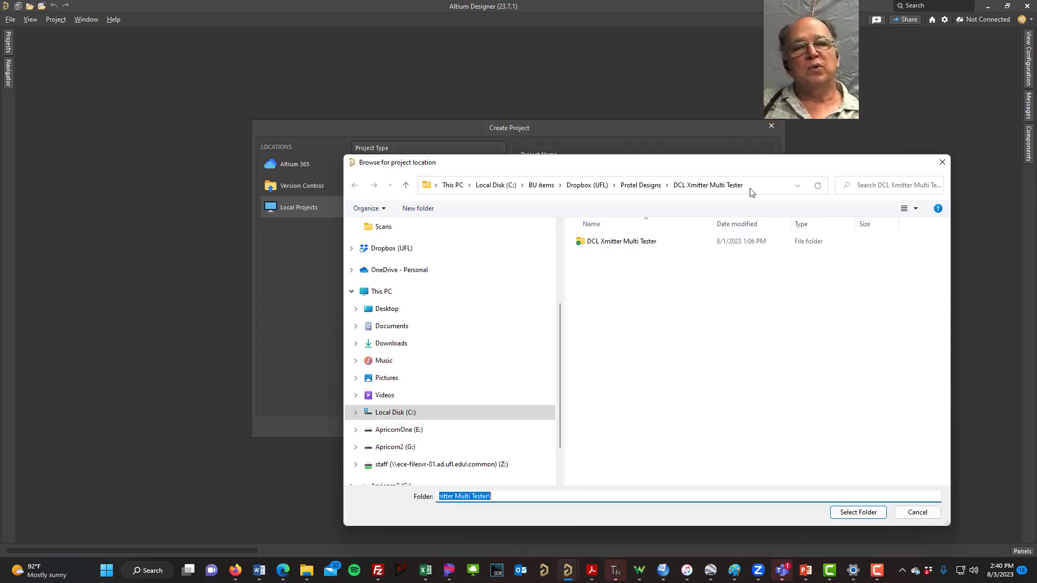
click(357, 415)
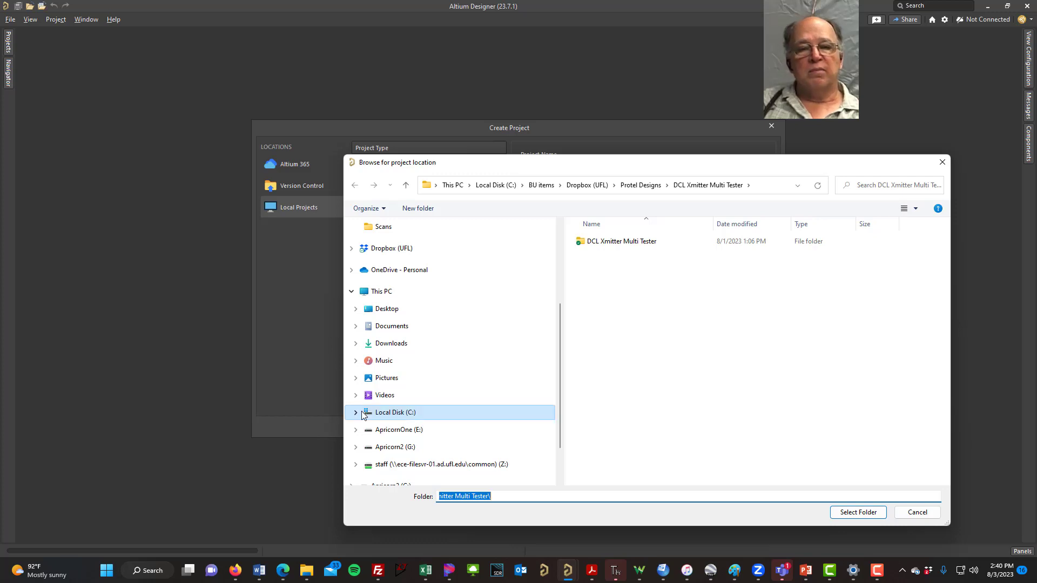
click(356, 415)
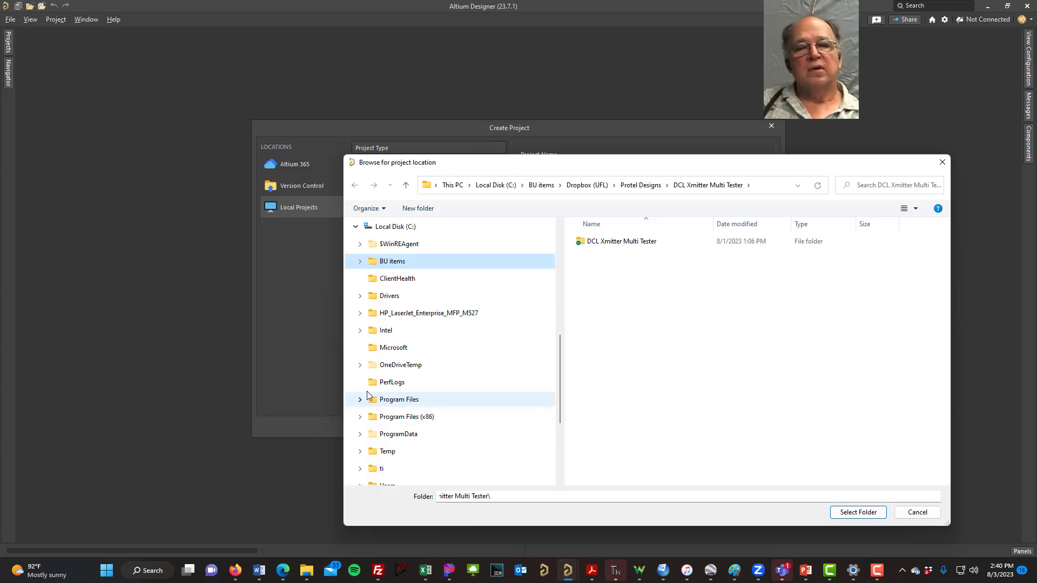
click(371, 454)
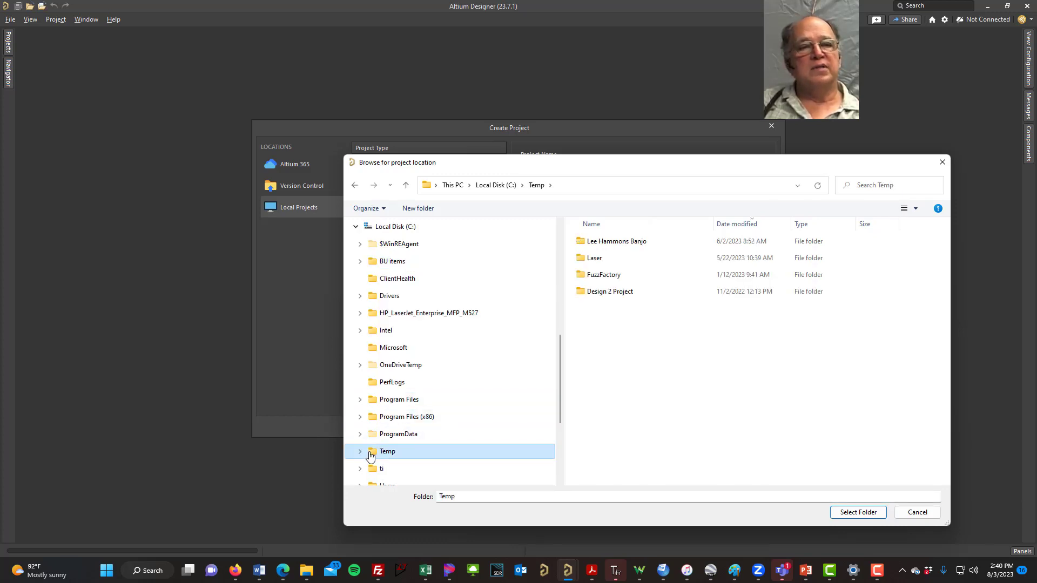
click(420, 209)
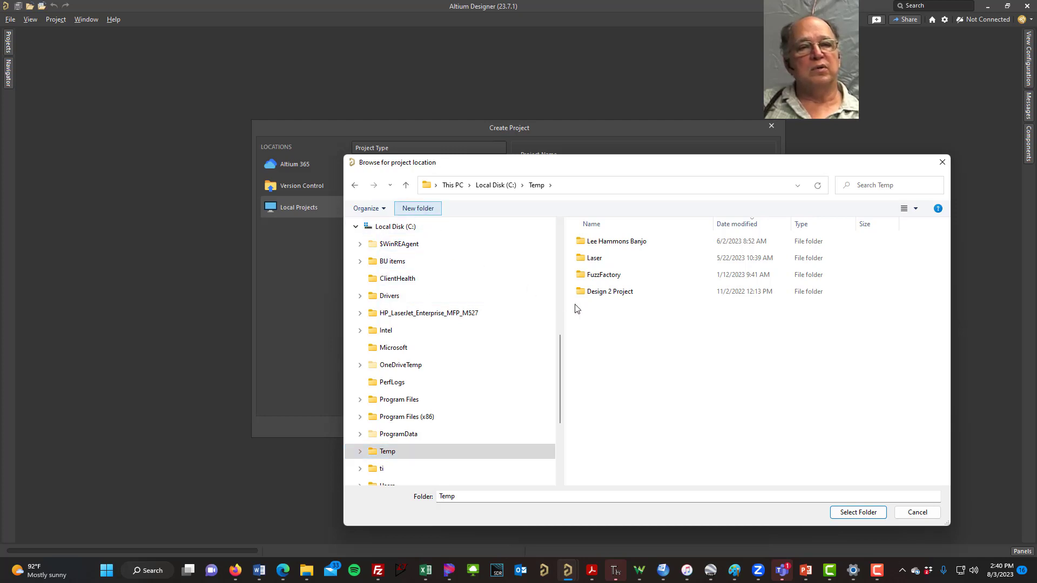
text(Ompamp)
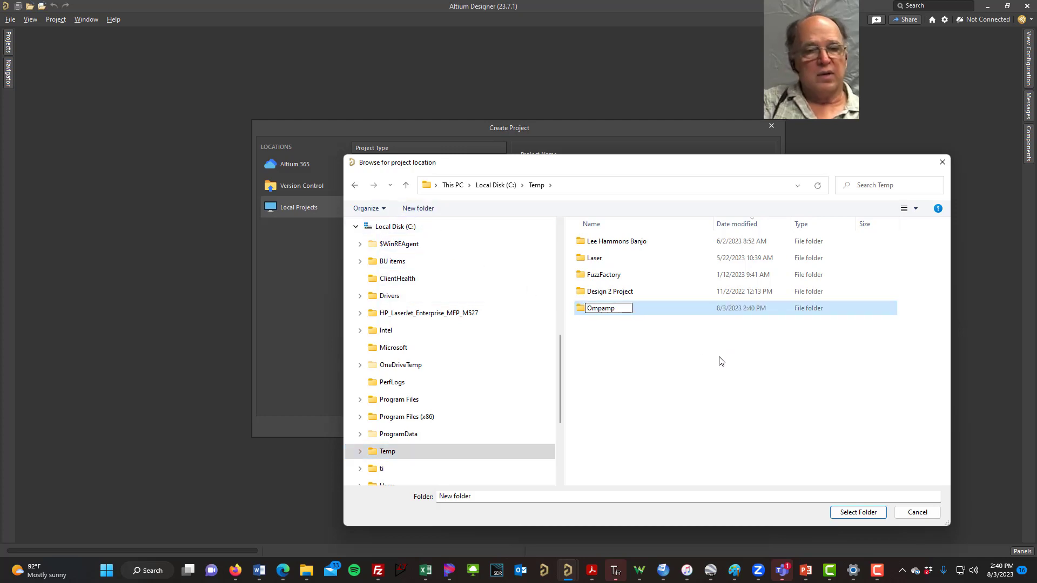
click(580, 308)
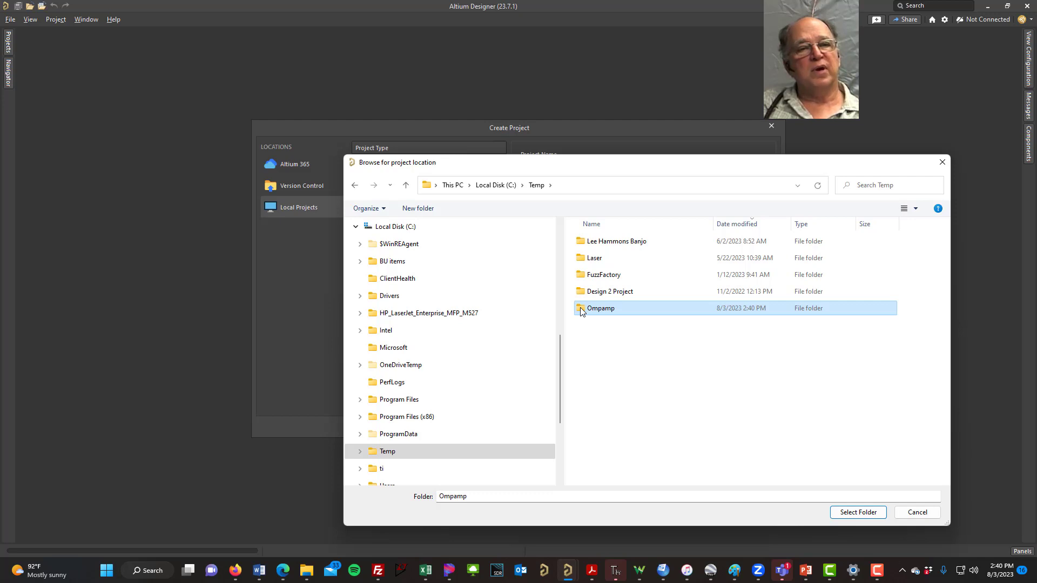
click(858, 512)
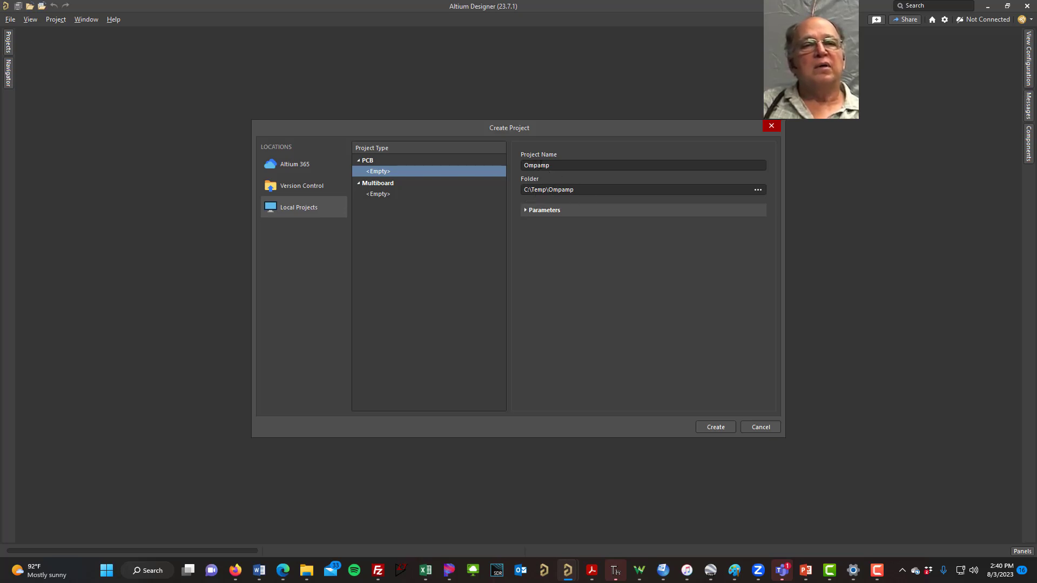
Step: Correct the project name to Opamp and the folder to C:\Temp\Opamp, and create the project
click(537, 167)
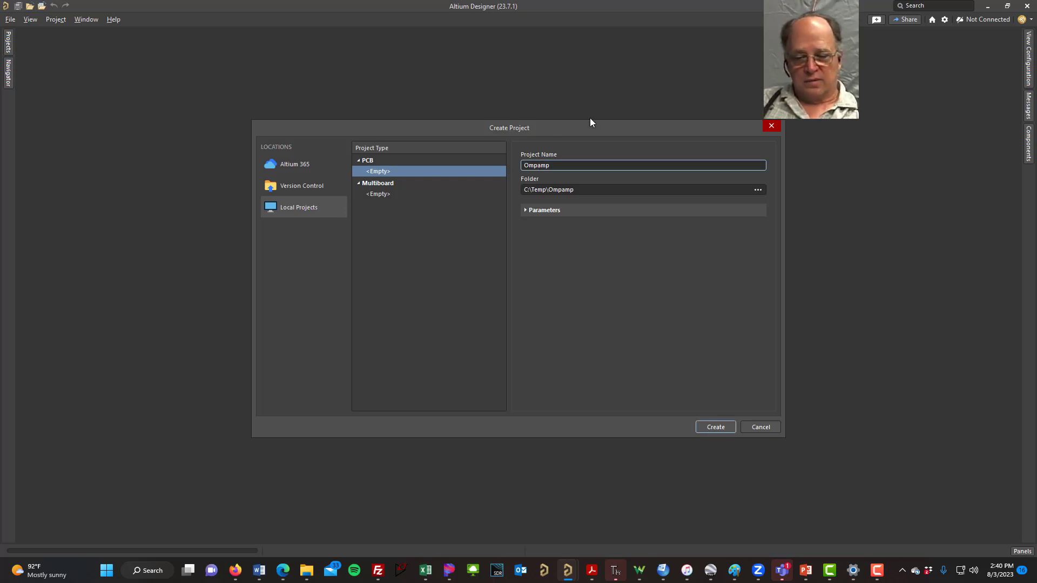
key(BackSpace)
key(BackSpace)
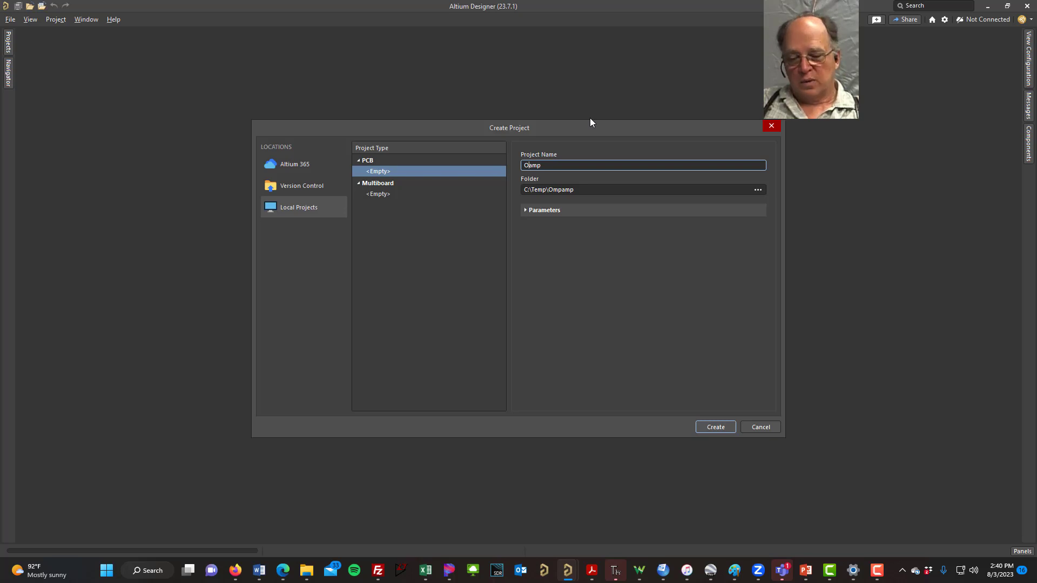
text(p)
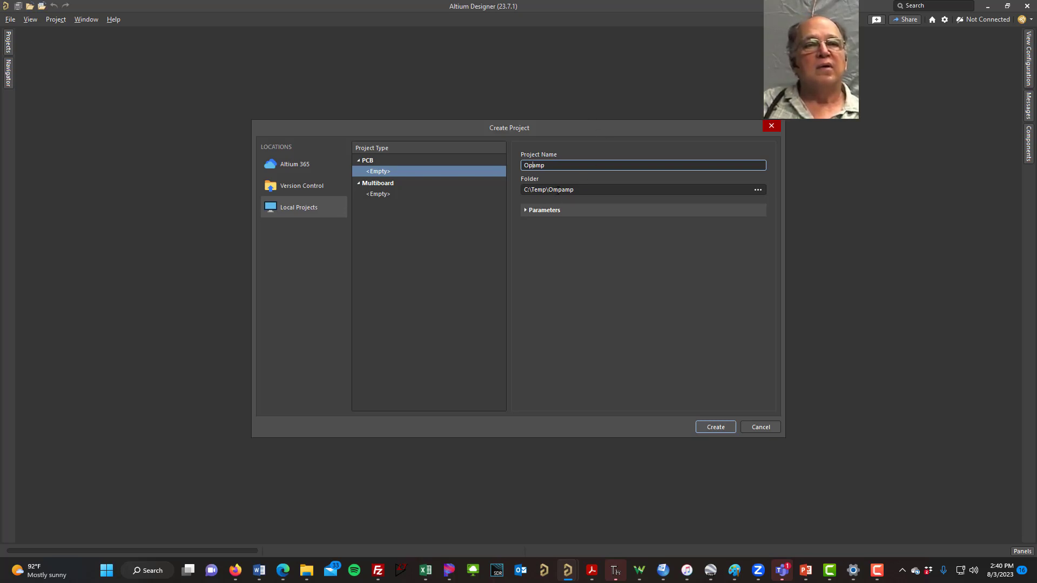
click(559, 189)
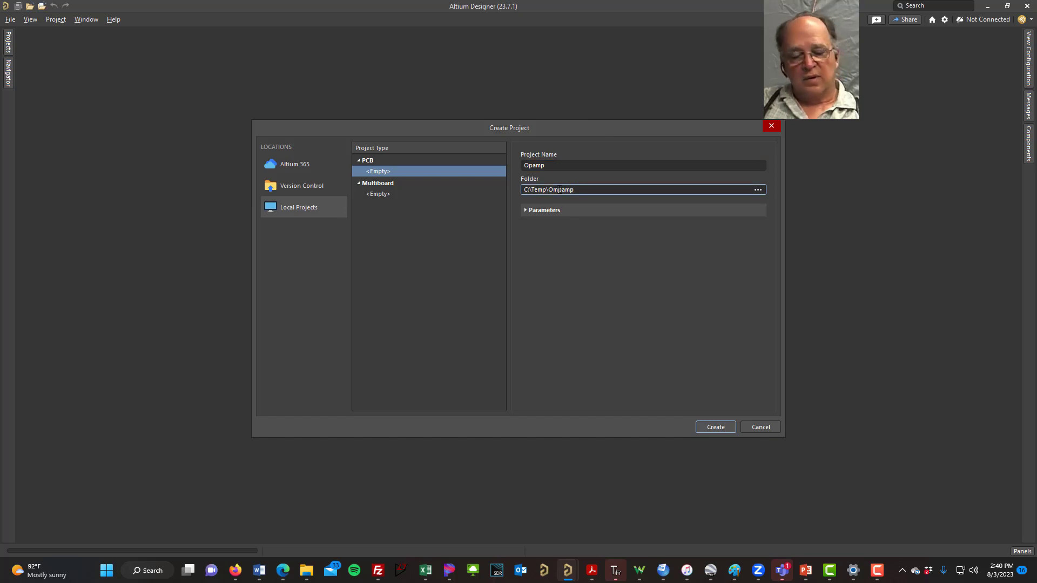
key(BackSpace)
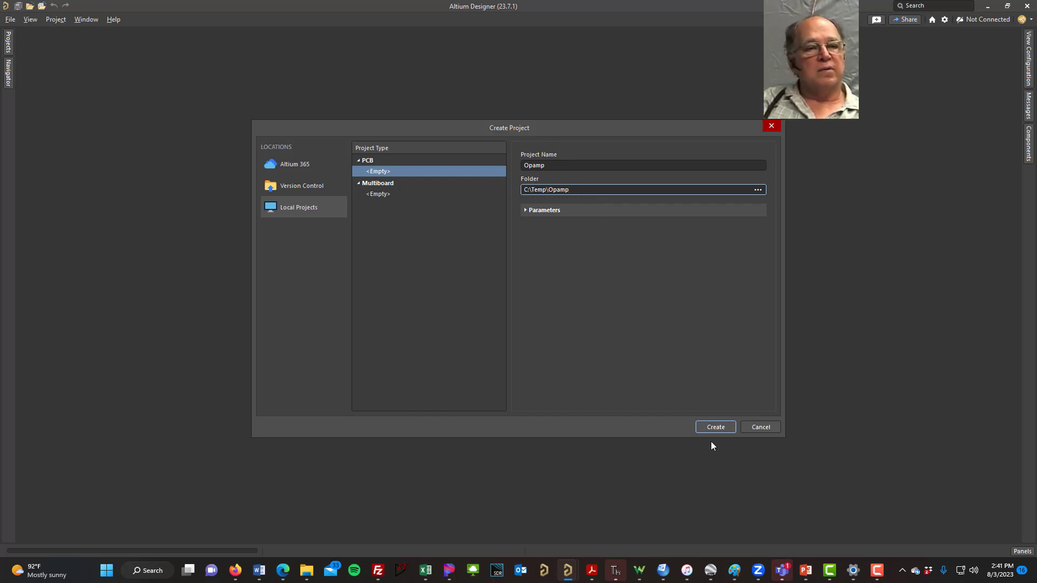
click(715, 427)
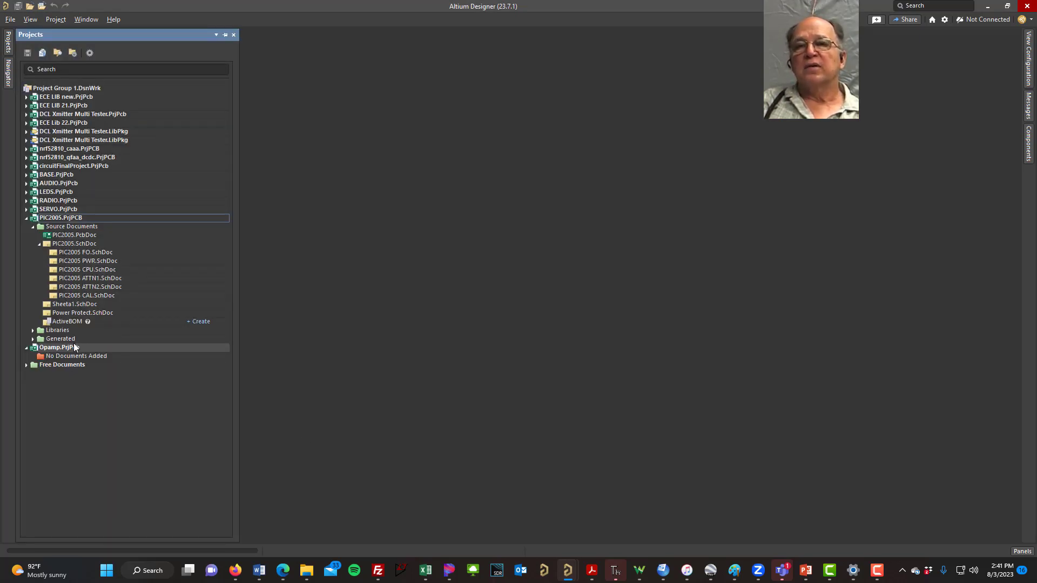
Step: Collapse the PIC2005 project in the project tree
click(25, 218)
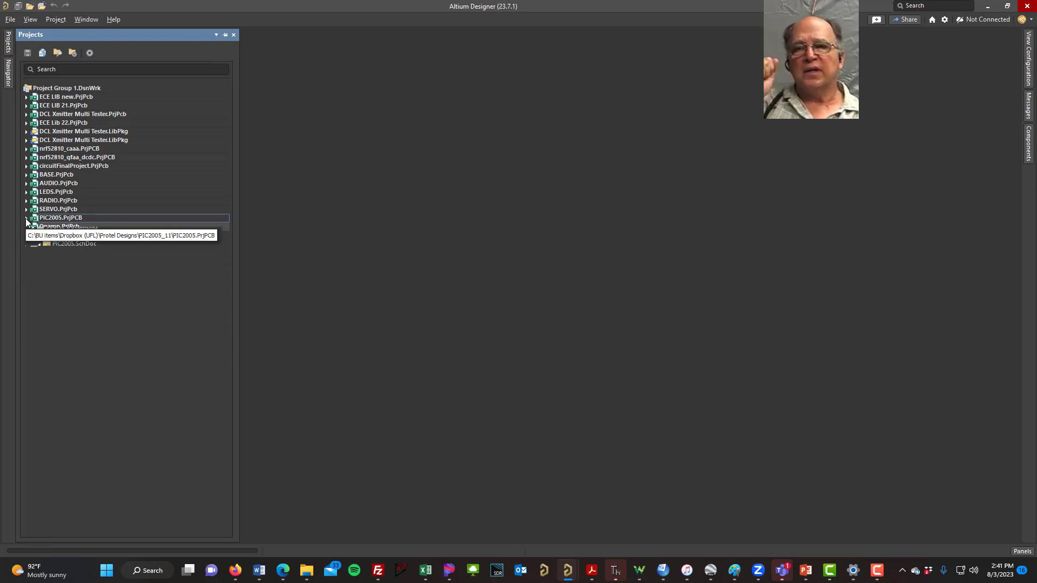
click(25, 166)
click(27, 167)
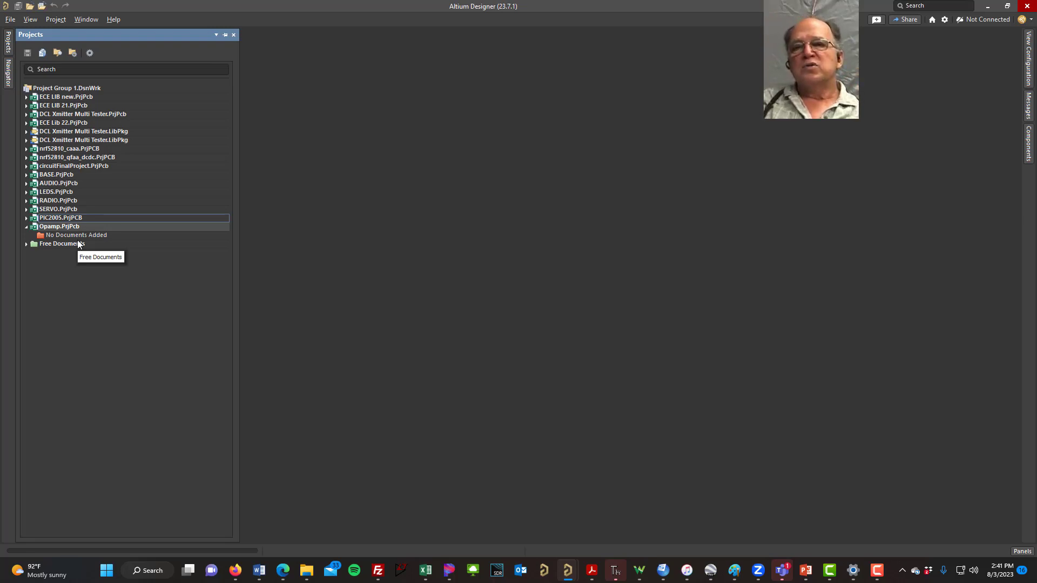
Step: Add a new schematic and a new PCB document to the Opamp project
right_click(60, 228)
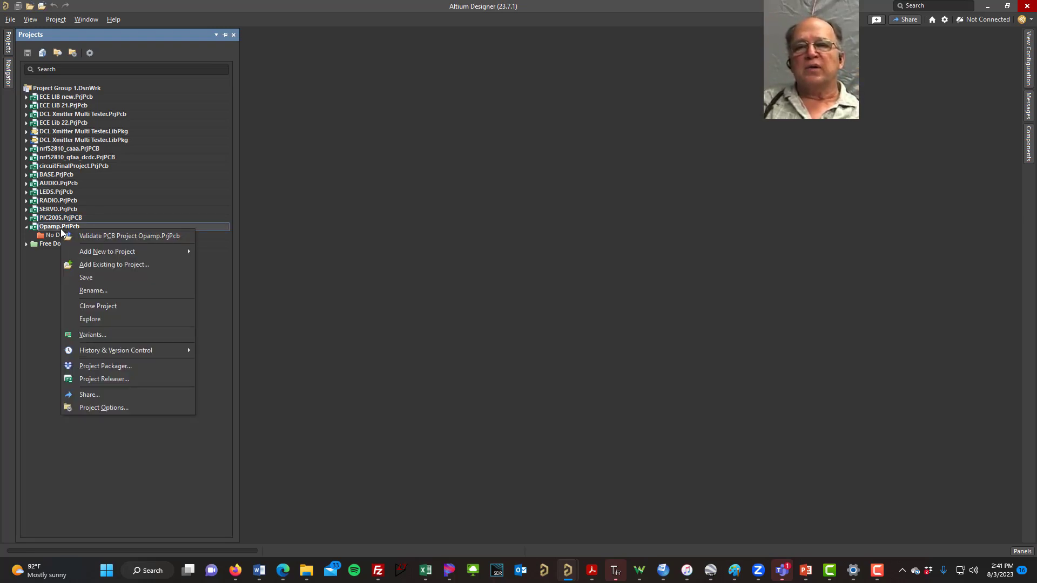
mouse_move(154, 253)
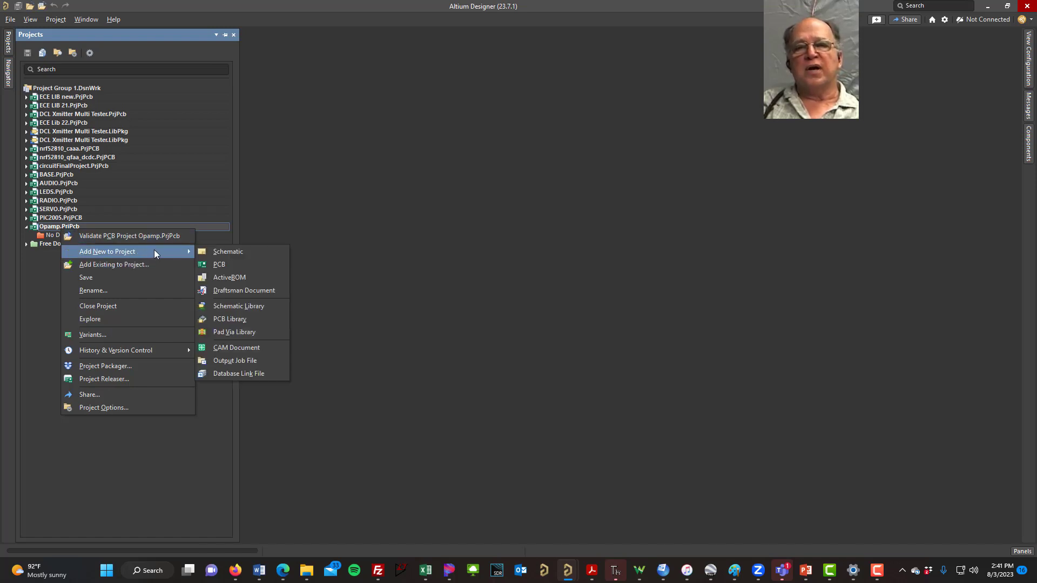
click(226, 252)
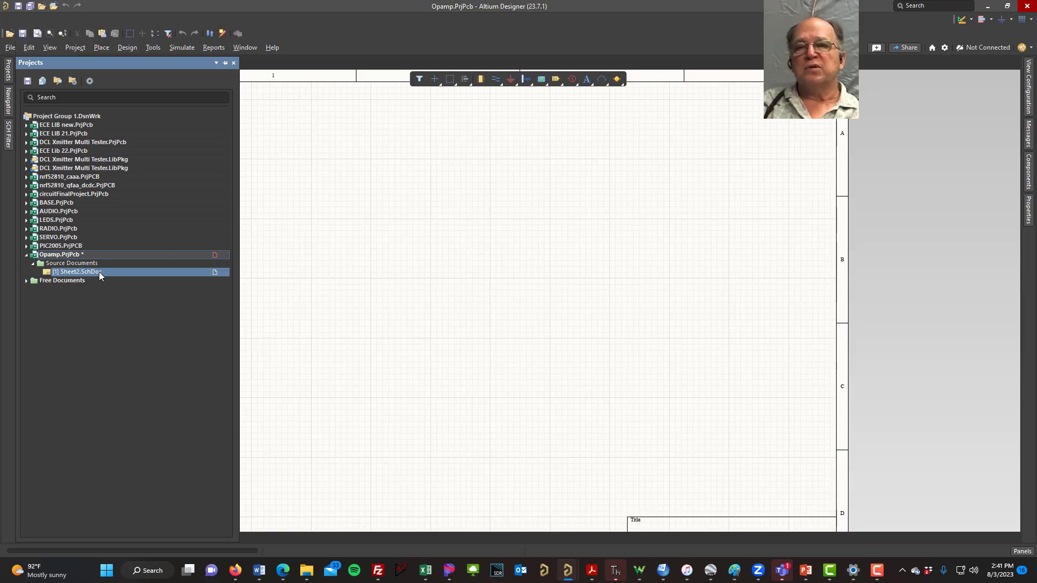
right_click(63, 257)
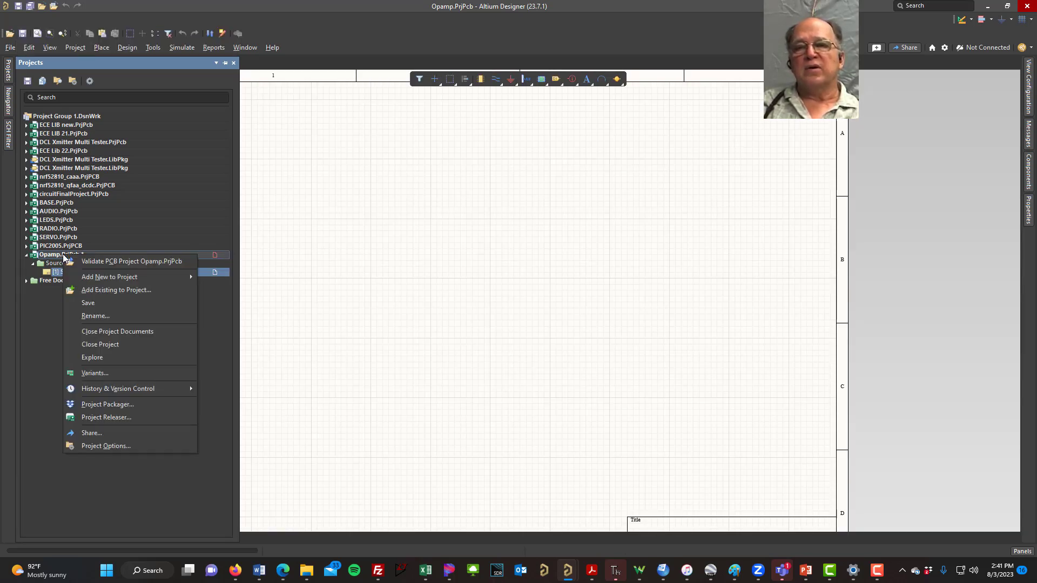
mouse_move(108, 277)
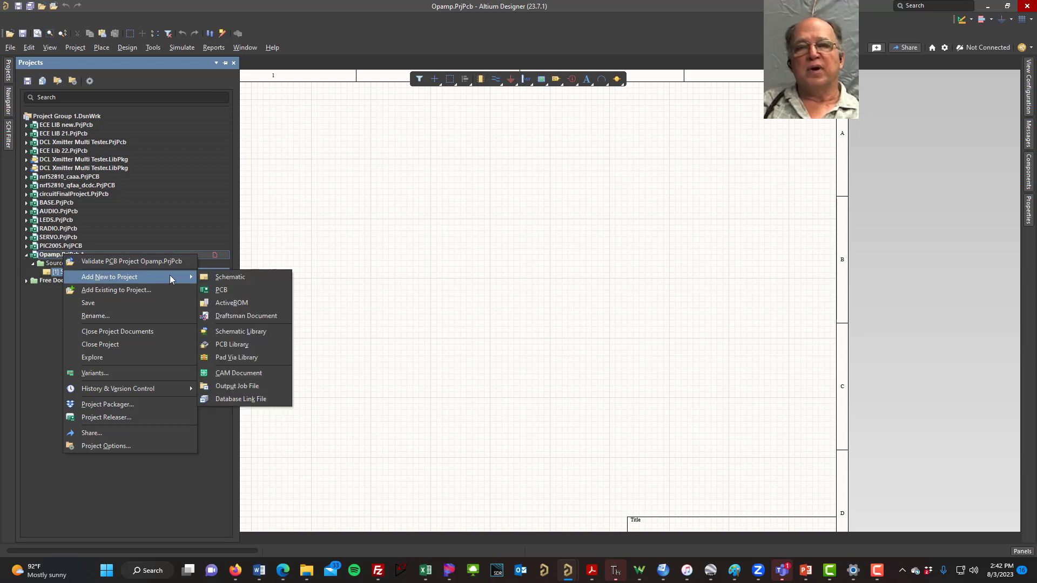
click(224, 290)
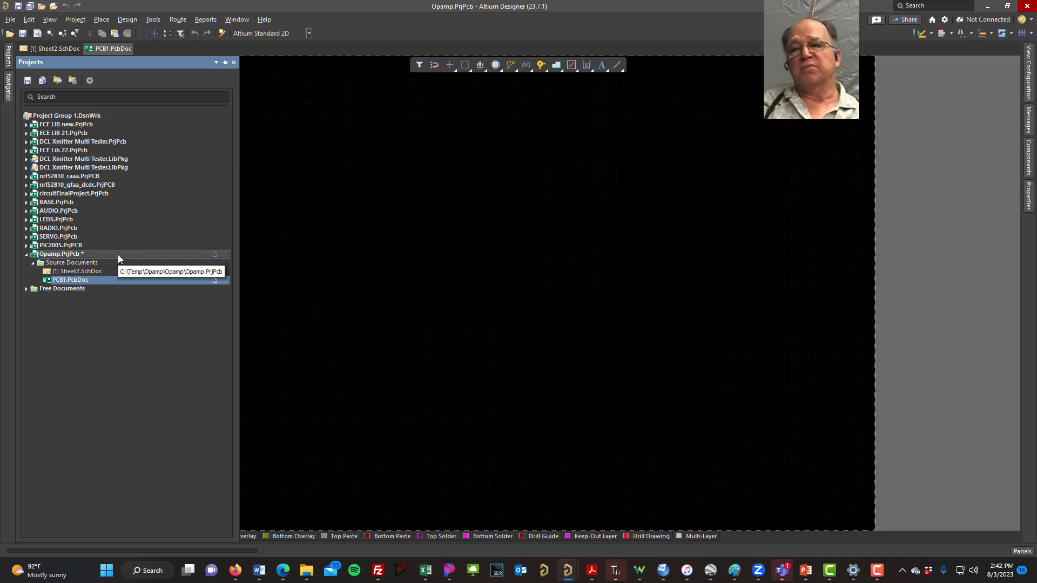
Step: Start saving all documents, and save the new PCB document as Opamp in the project folder
click(30, 7)
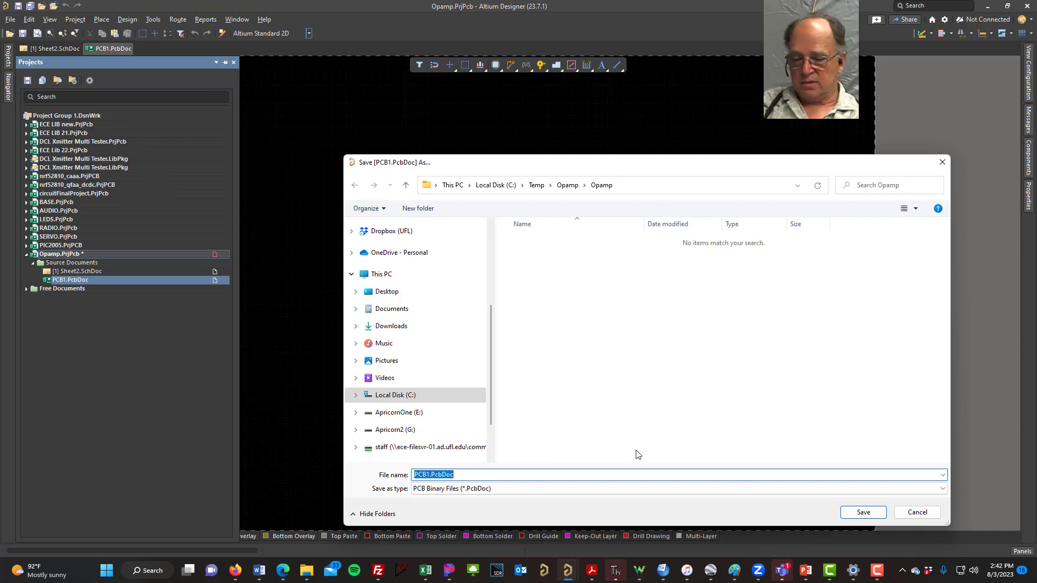
text(Opamp)
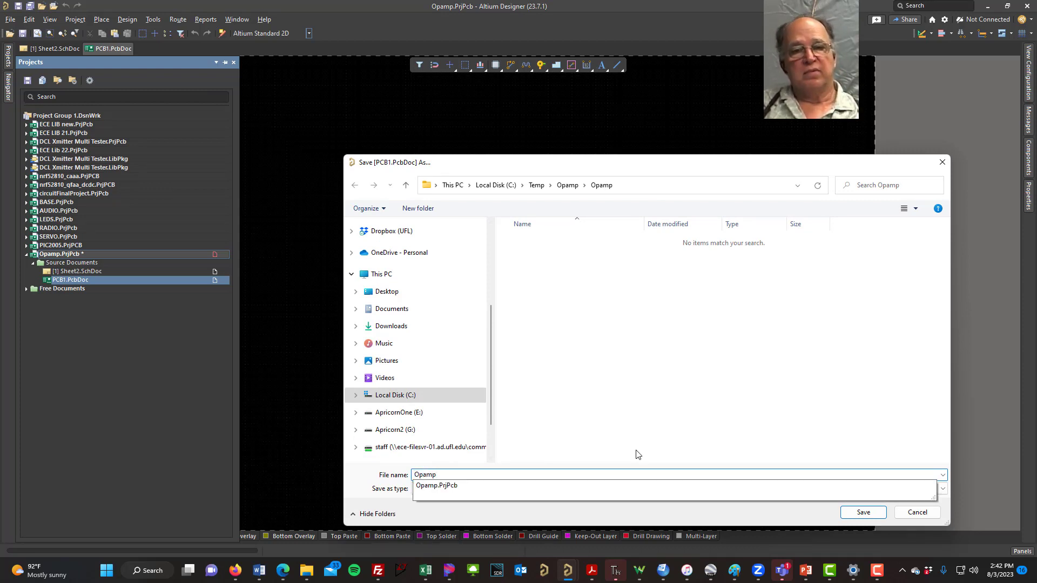
key(Return)
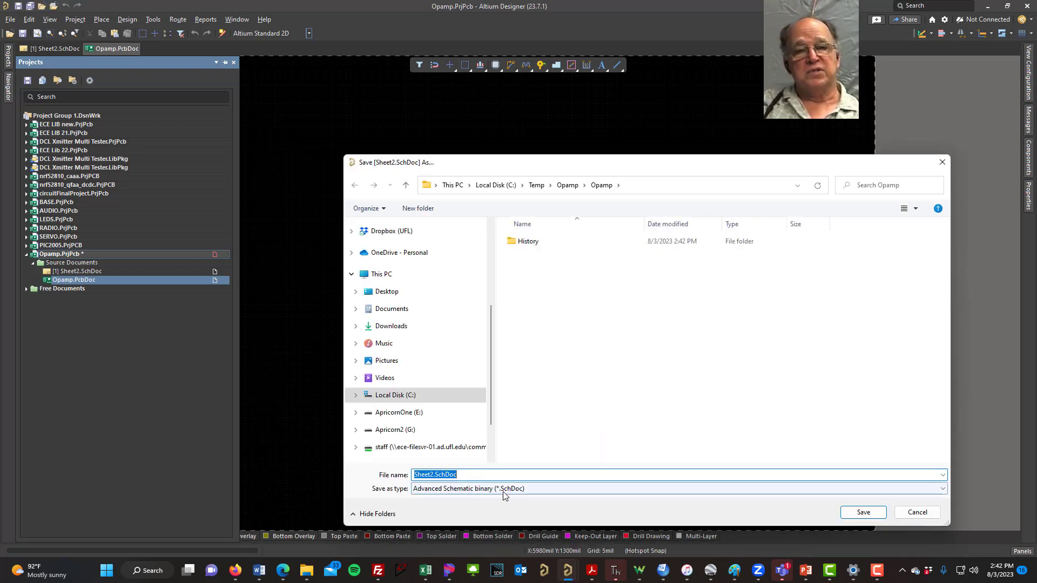
Step: Save the schematic document as Opamp in the project folder, and open it for editing
text(Opamp)
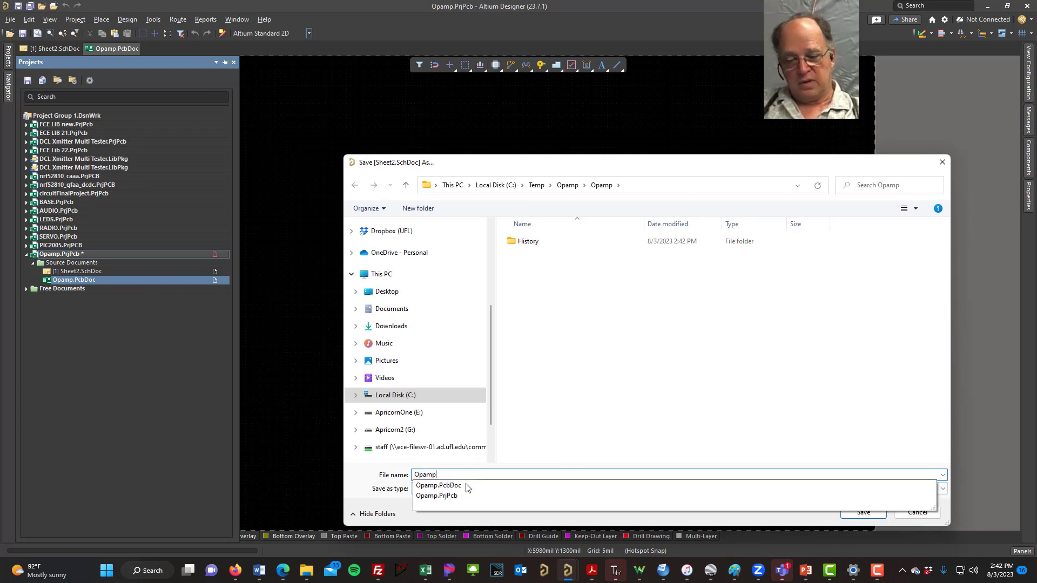
key(Return)
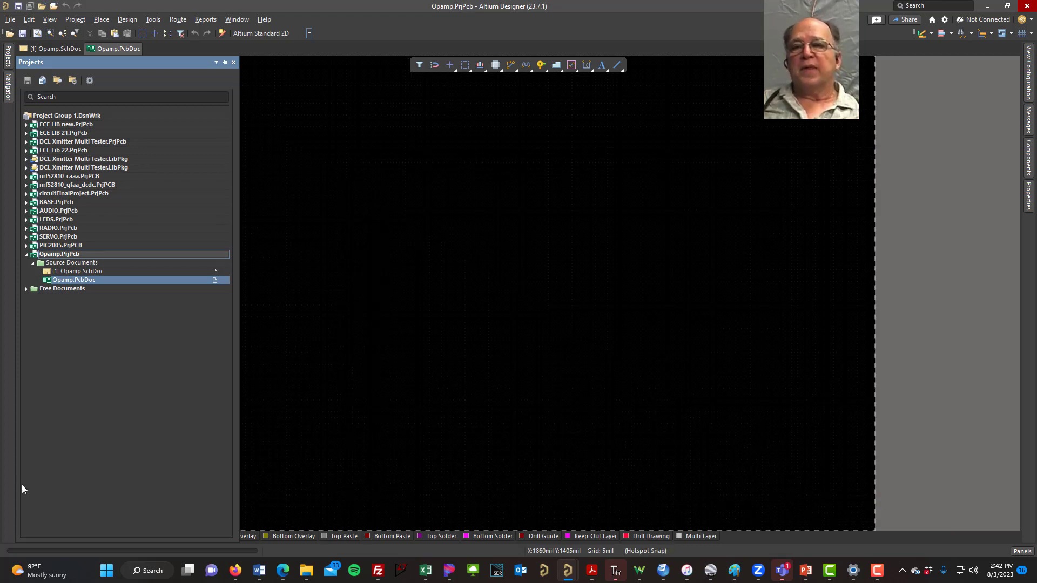
click(71, 271)
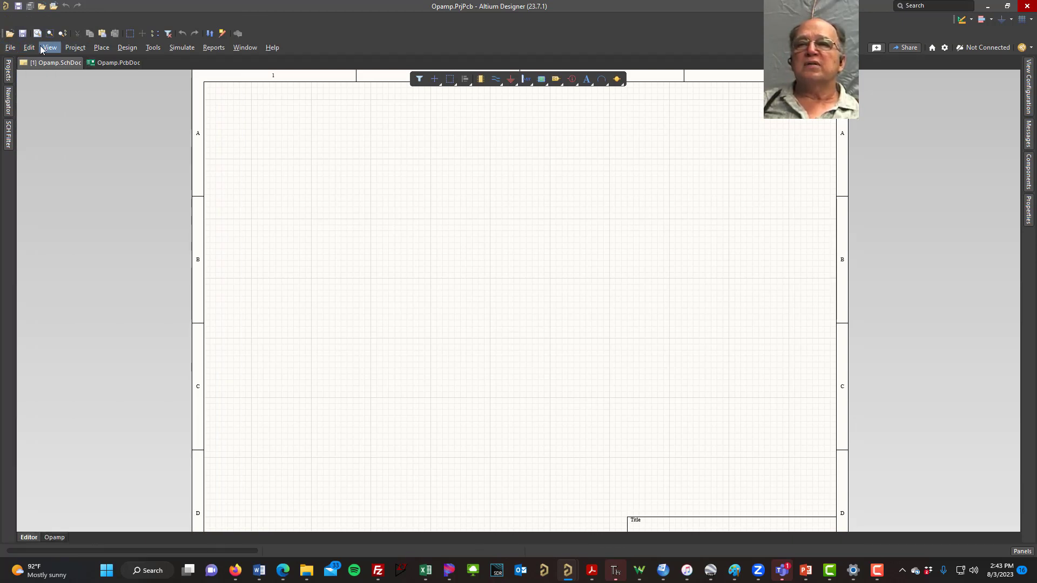
Step: Enable Generate Rooms for the Opamp.SchDoc sheet in the project's Class Generation options, and apply the change
click(65, 49)
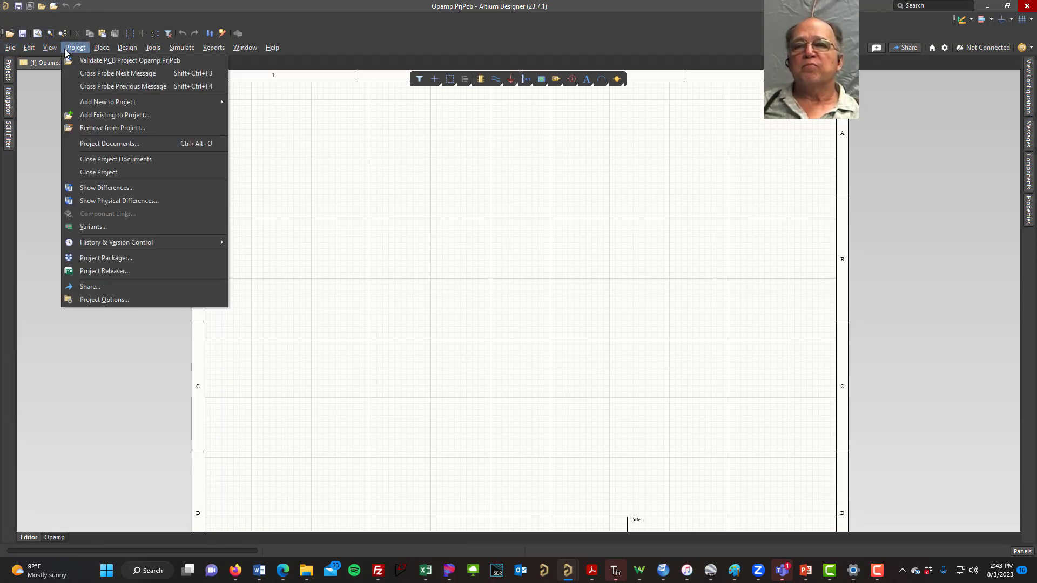
click(113, 299)
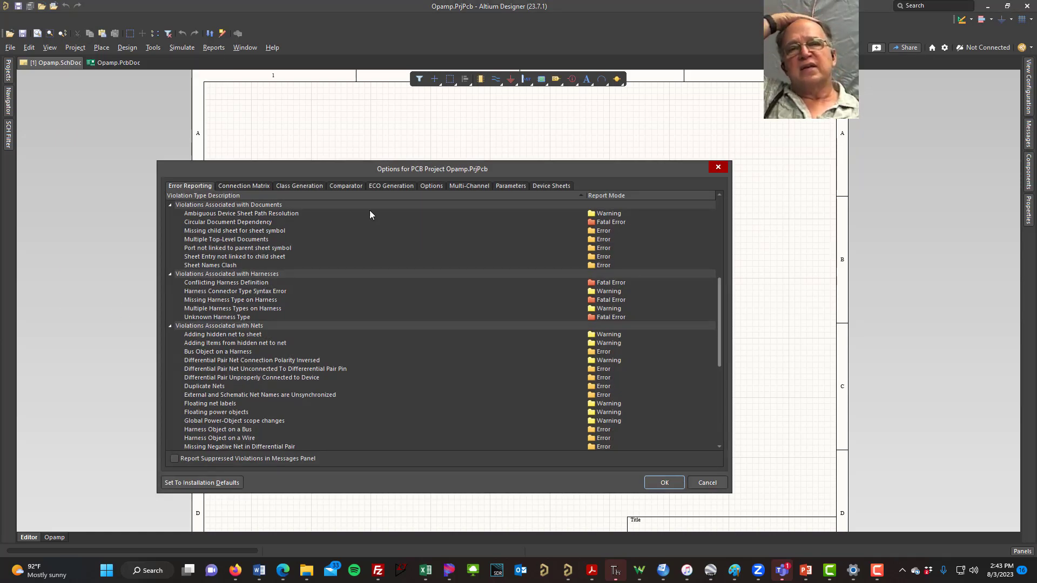
click(296, 186)
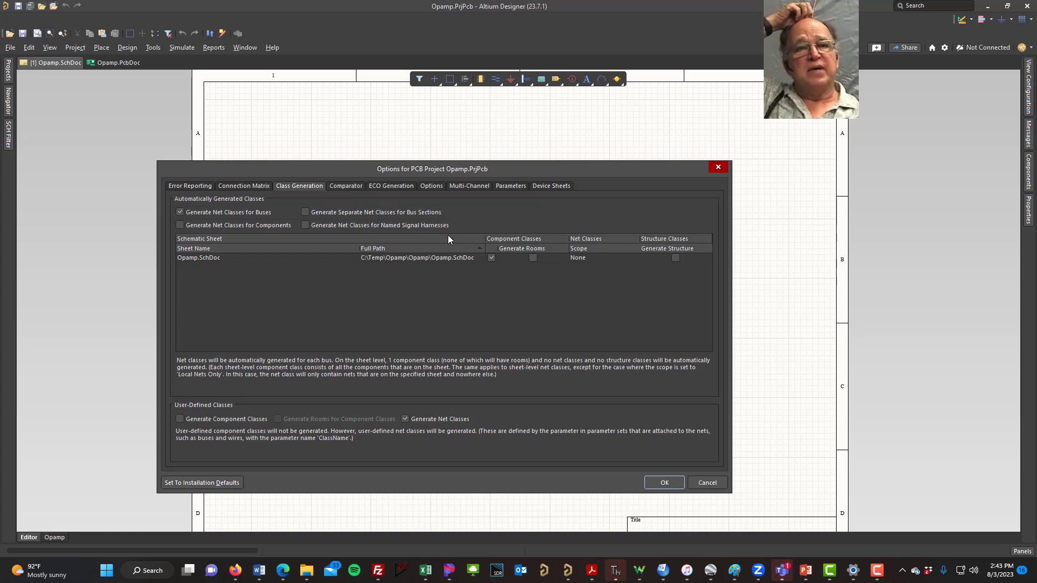
click(534, 258)
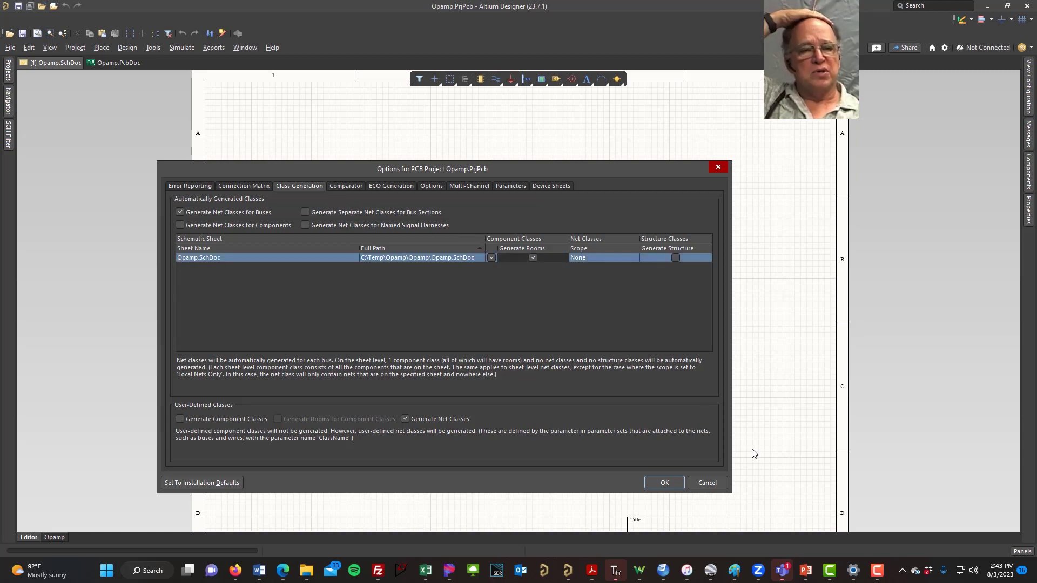
click(671, 482)
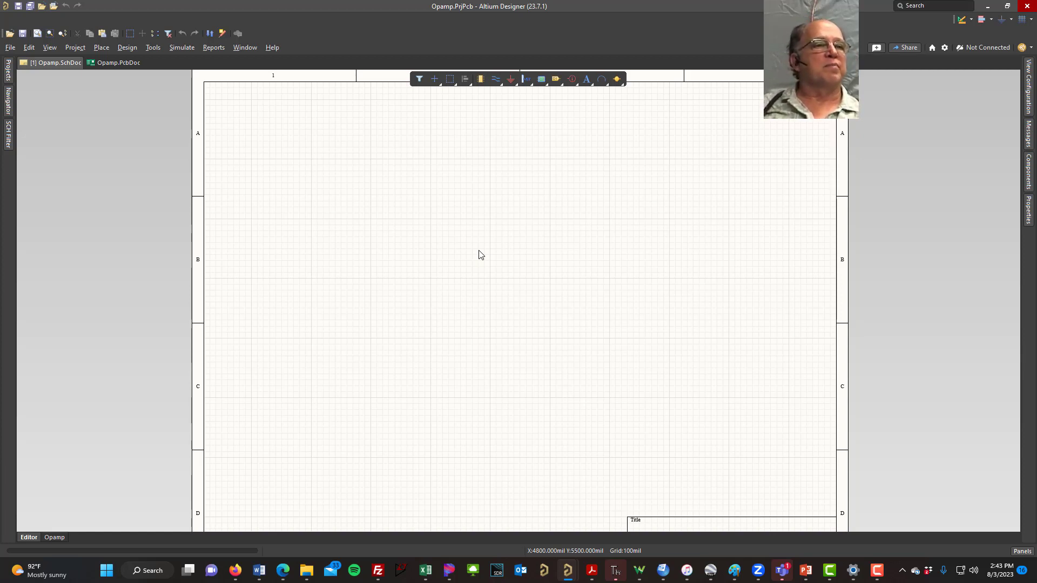
Step: Examine the Components panel and the list of panels available for the schematic editor
click(1030, 177)
click(1030, 178)
click(1030, 177)
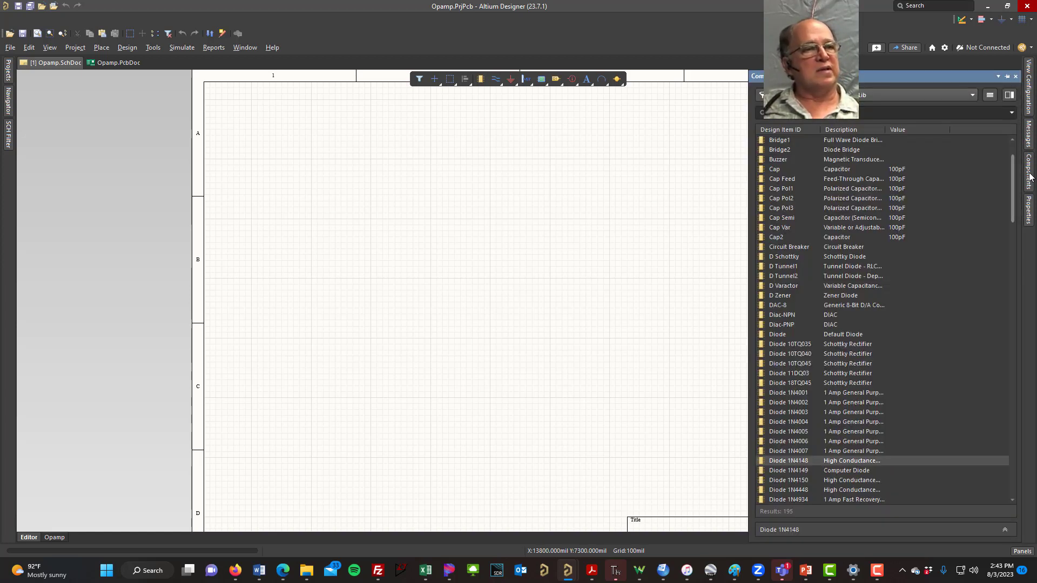
click(1030, 177)
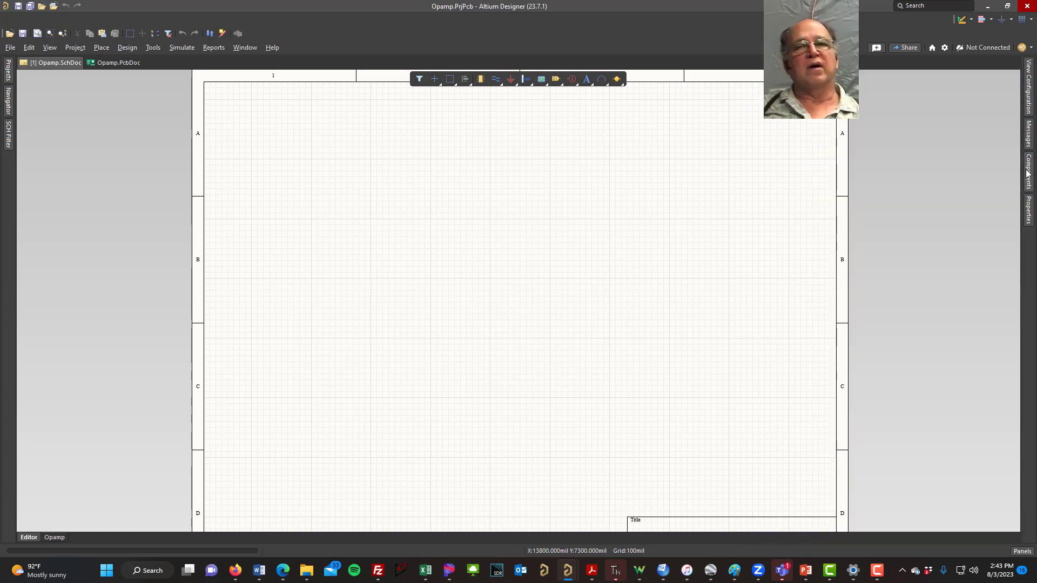
click(49, 47)
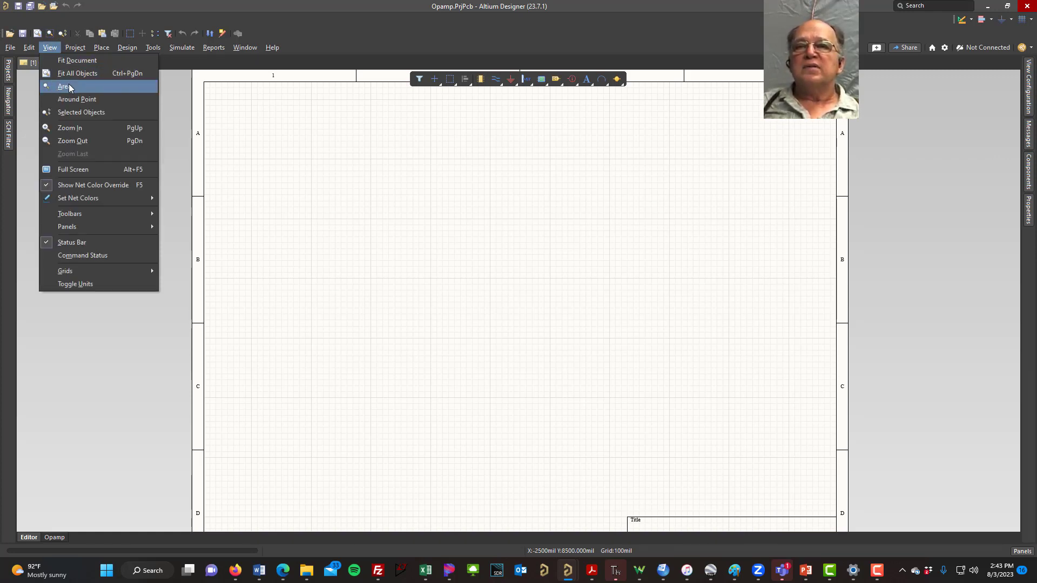
mouse_move(150, 212)
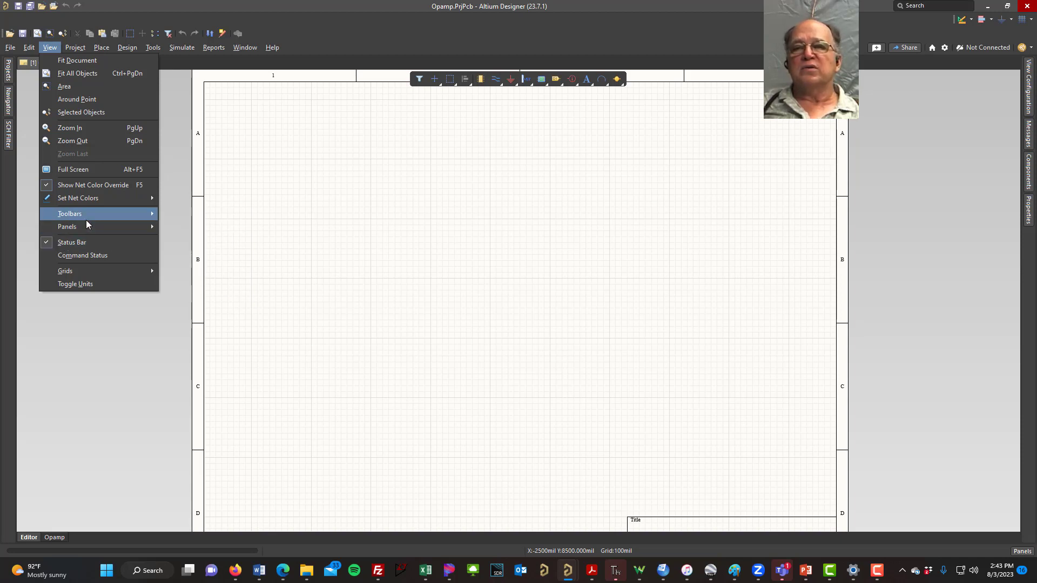
mouse_move(143, 230)
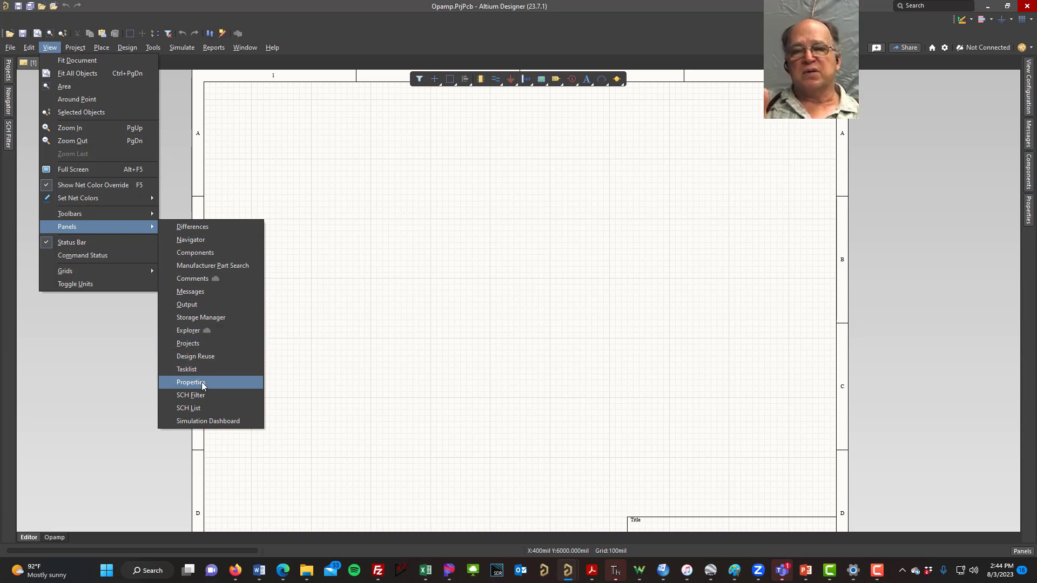
click(975, 370)
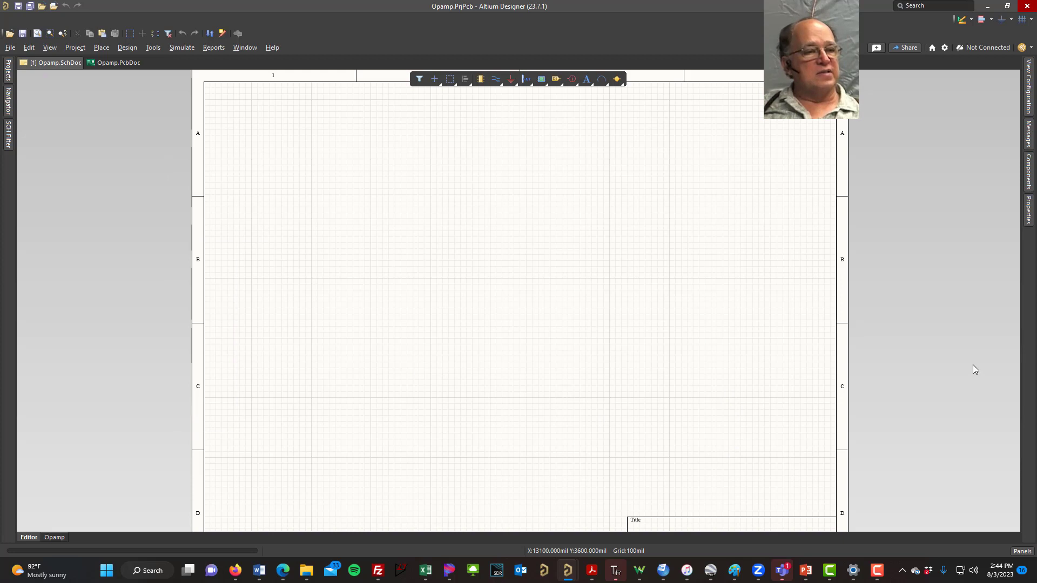
Step: Close the Components panel so it leaves the workspace, and restore it from the list of available panels
click(1021, 552)
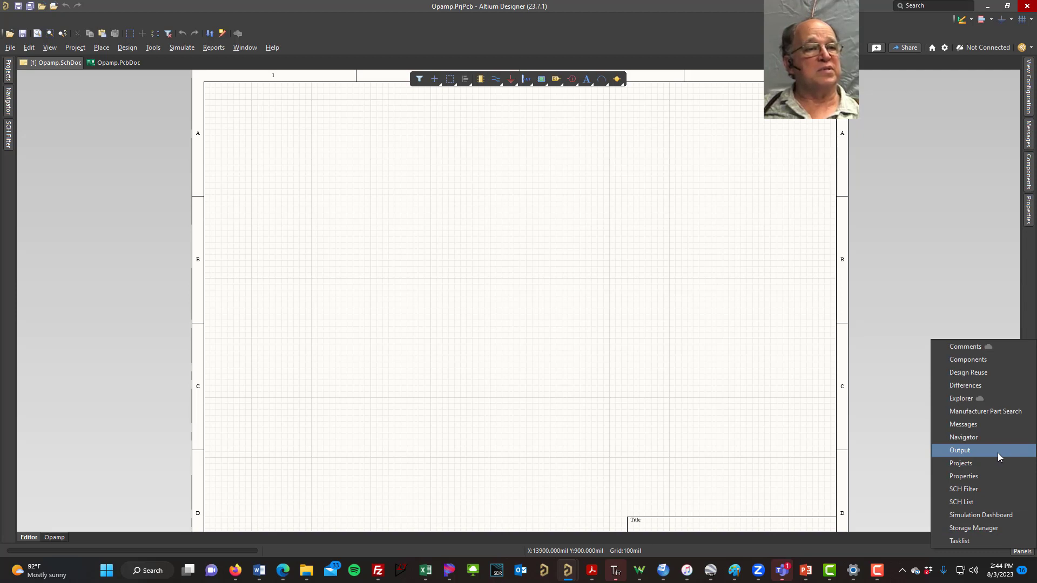
click(983, 359)
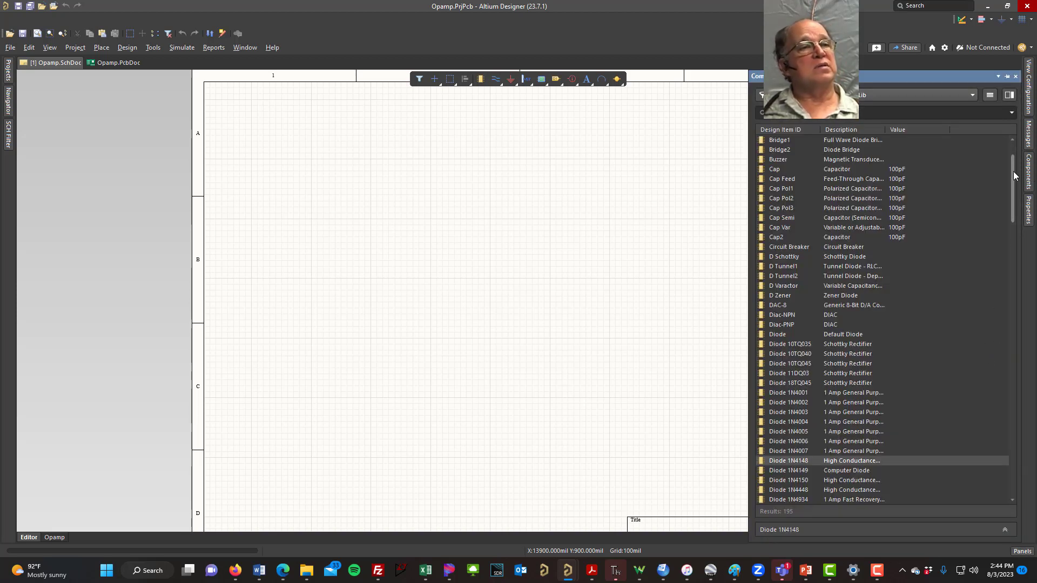
click(1016, 77)
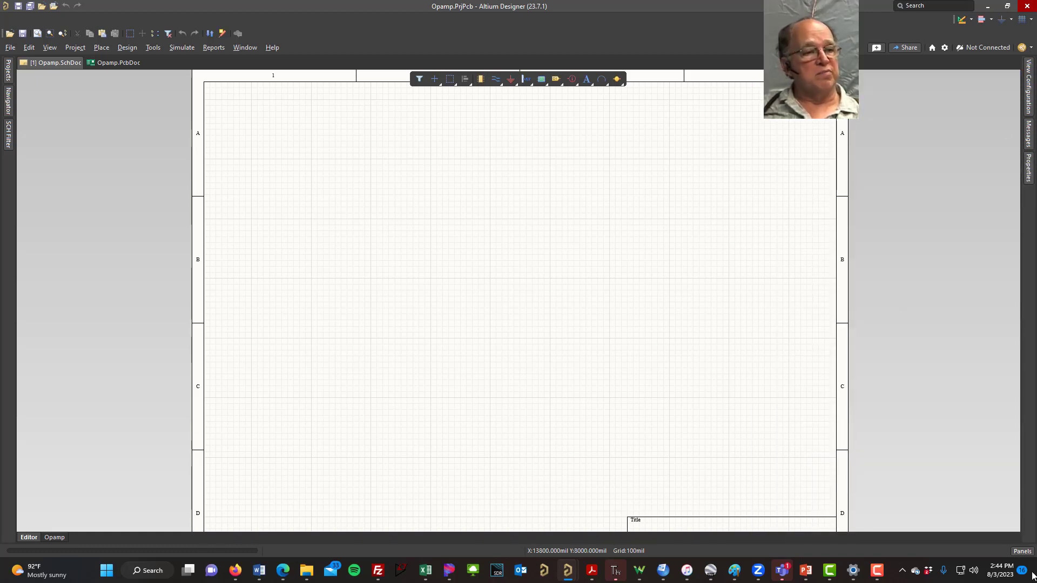
click(1022, 551)
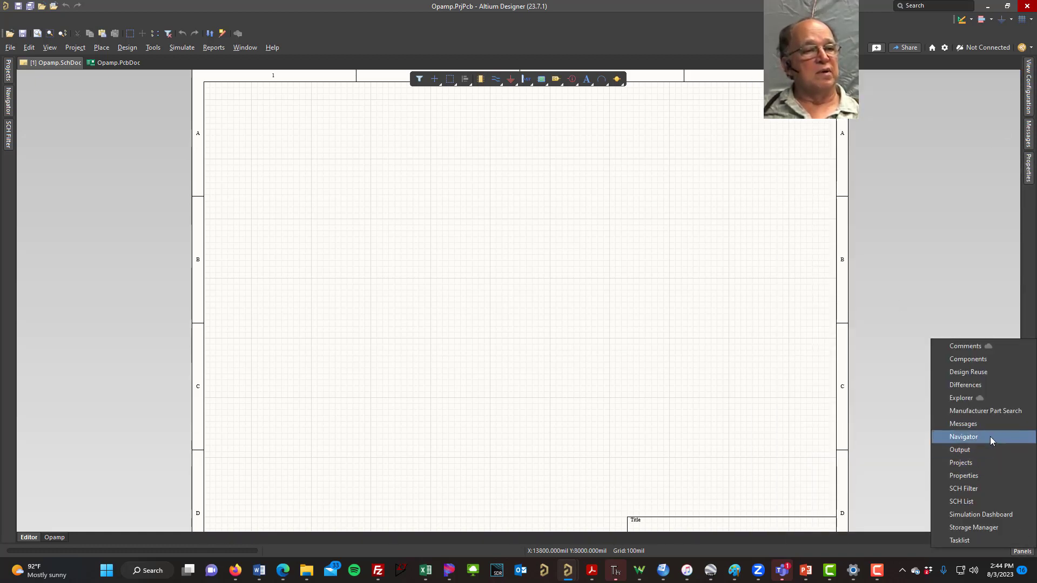
click(969, 360)
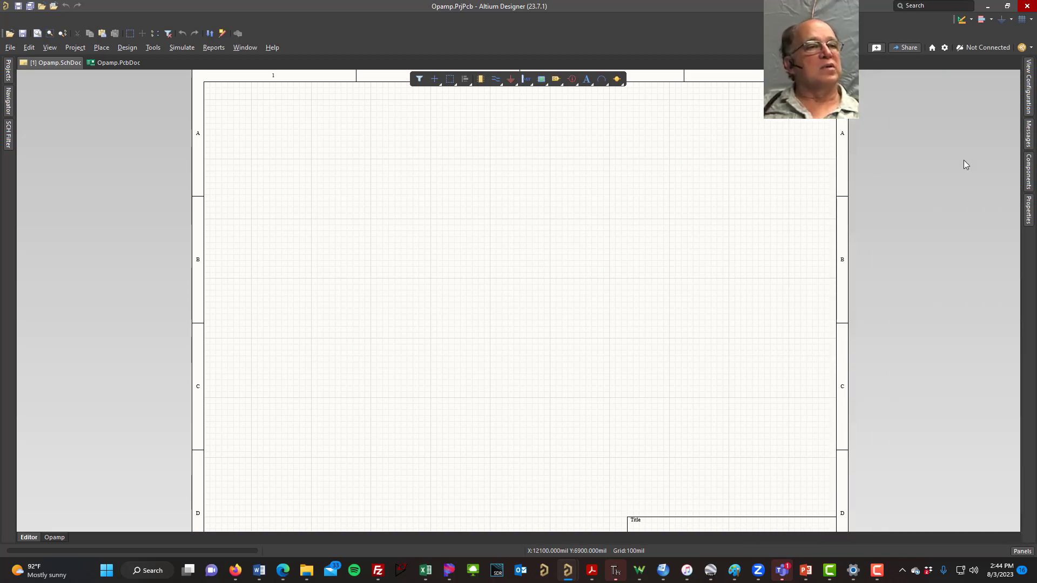
click(1033, 181)
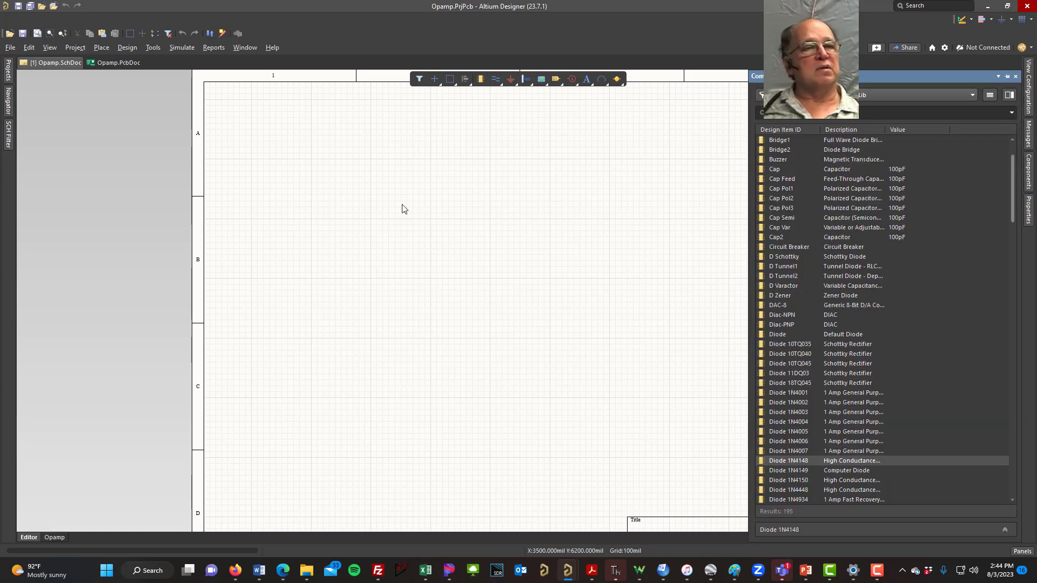
Step: Dock the Components panel along the left edge of the workspace, and return it to the right edge
click(1025, 171)
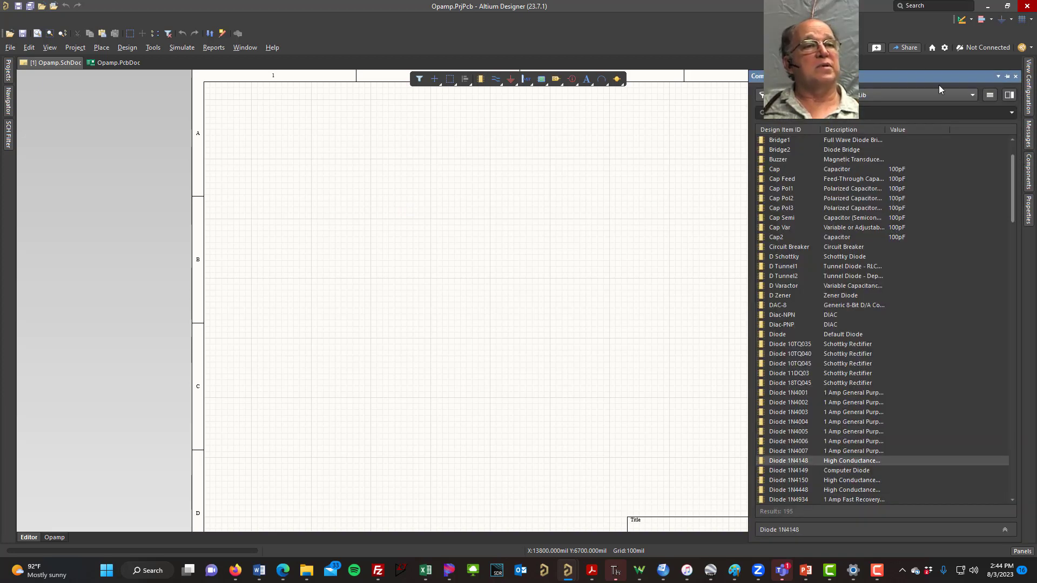
drag(935, 78, 14, 195)
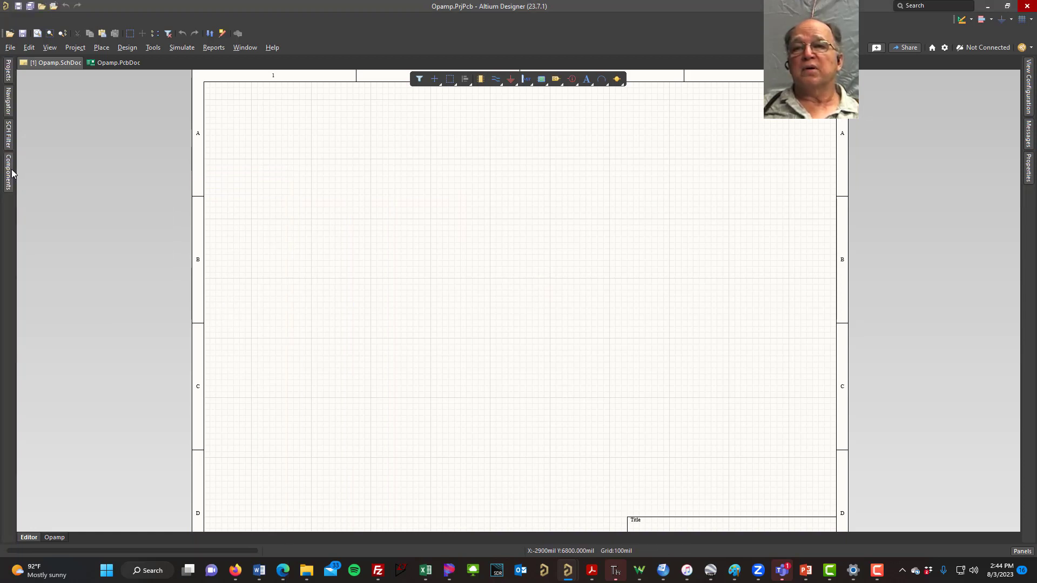
click(11, 174)
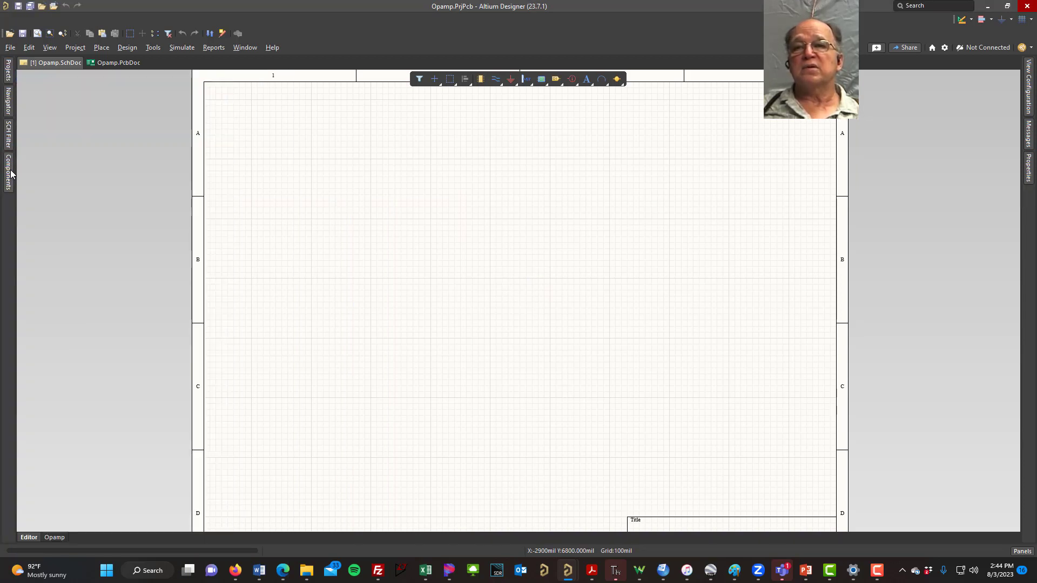
drag(11, 174, 977, 205)
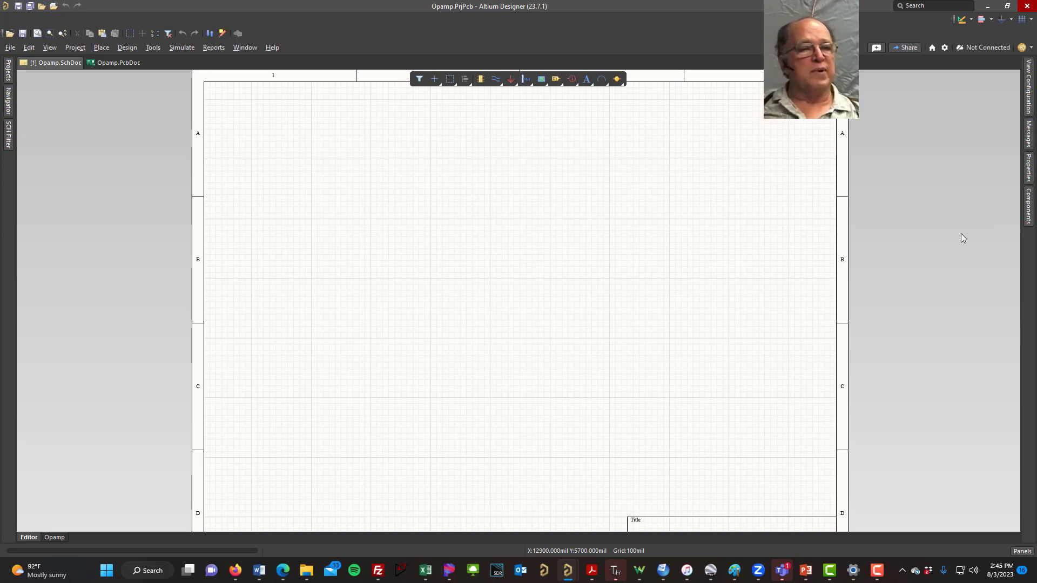
Step: Browse the list of installed component libraries in the Components panel without changing the selected library
click(1029, 206)
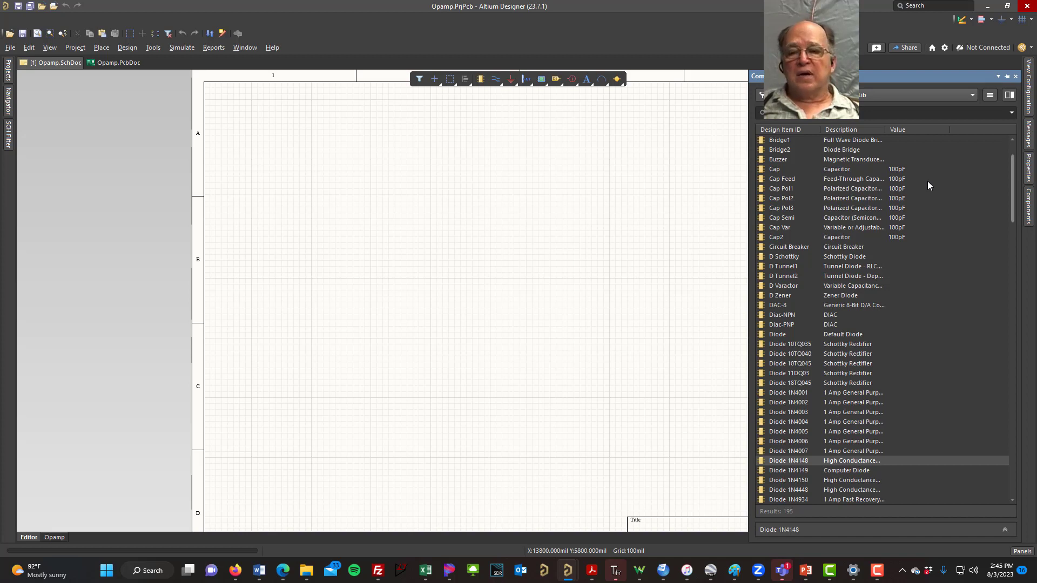
click(970, 95)
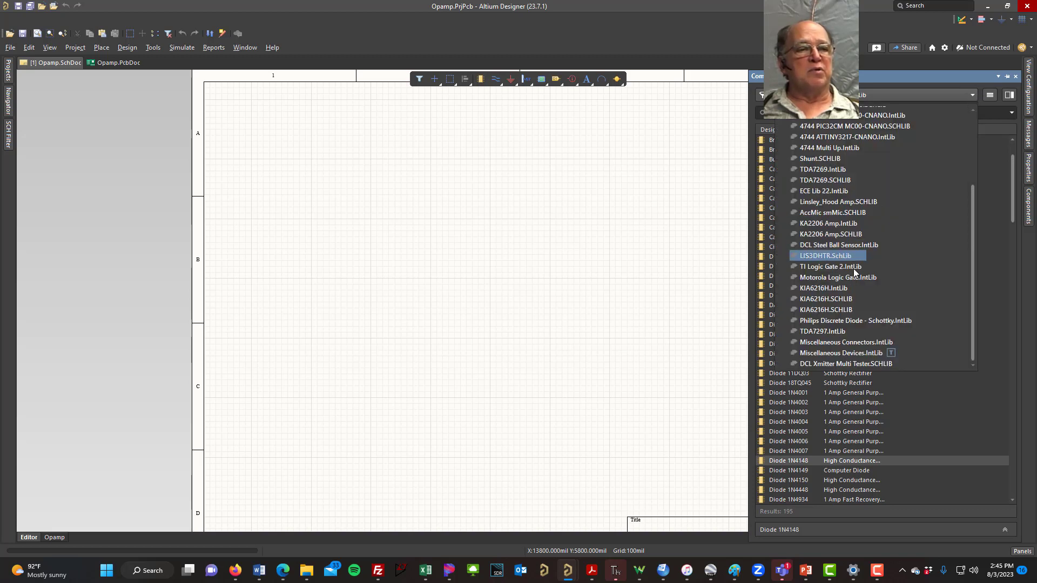
scroll(888, 277, up, 3)
scroll(886, 275, down, 3)
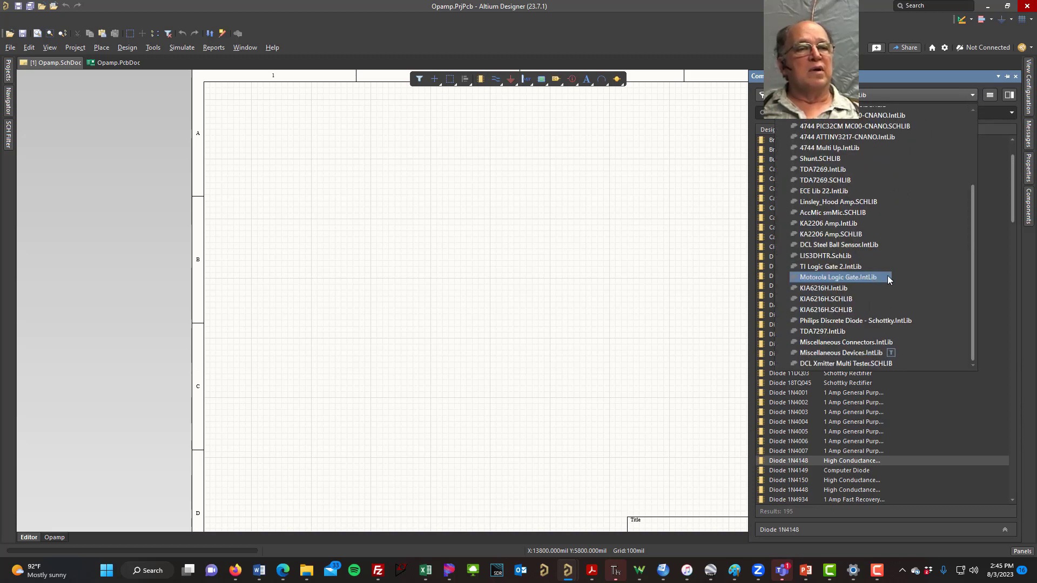
scroll(905, 288, up, 3)
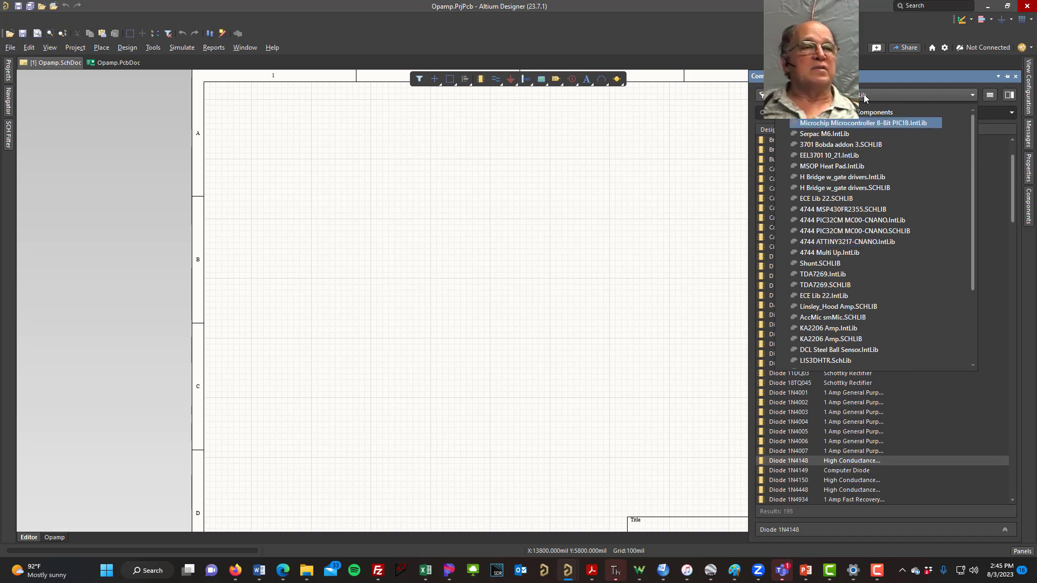
click(879, 93)
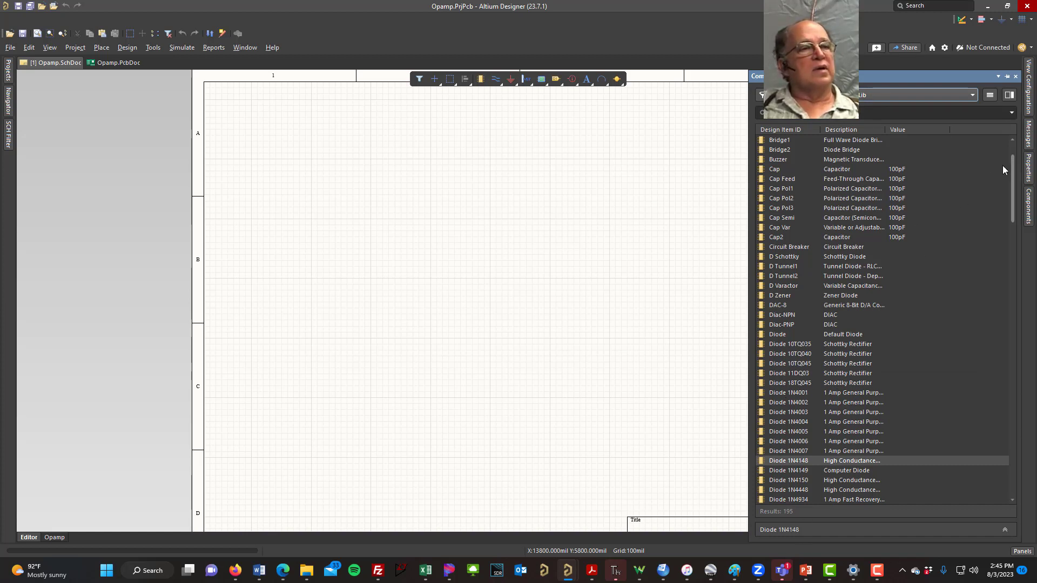
Step: Sort the components of Miscellaneous Devices.IntLib by Design Item ID
mouse_move(1012, 173)
mouse_down()
mouse_move(1029, 279)
mouse_move(1015, 162)
mouse_up()
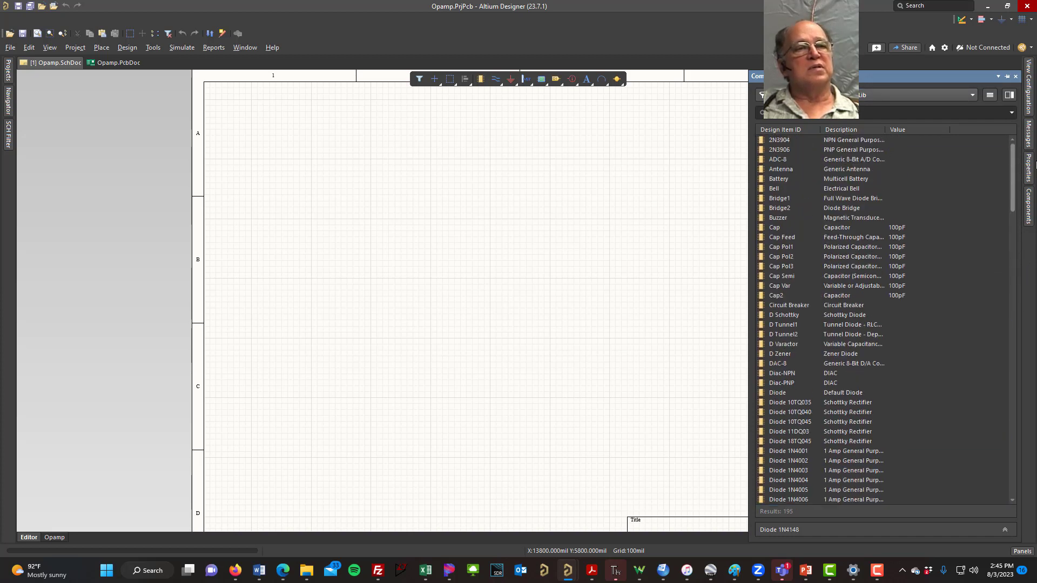
click(781, 129)
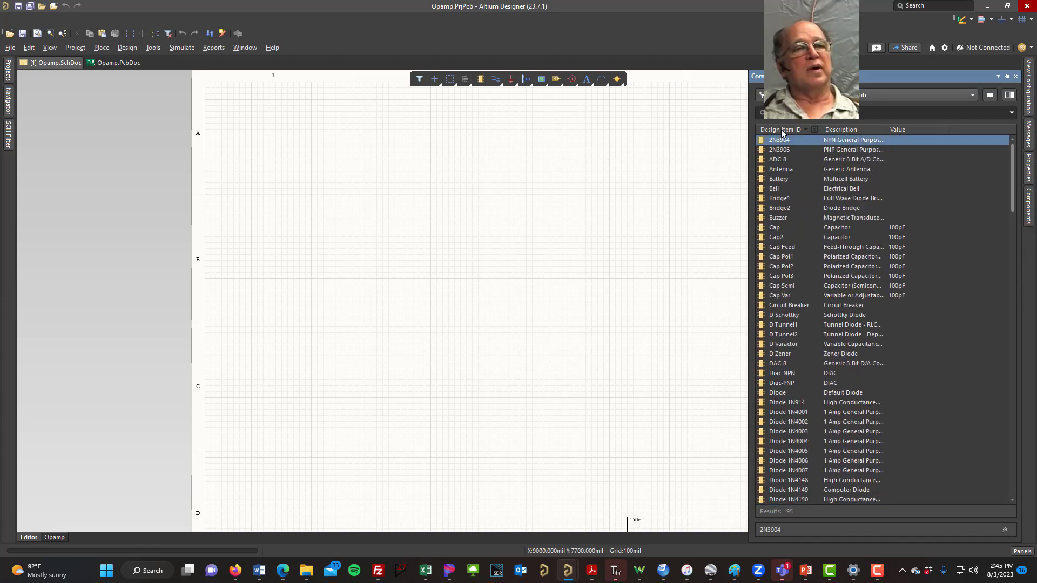
click(781, 129)
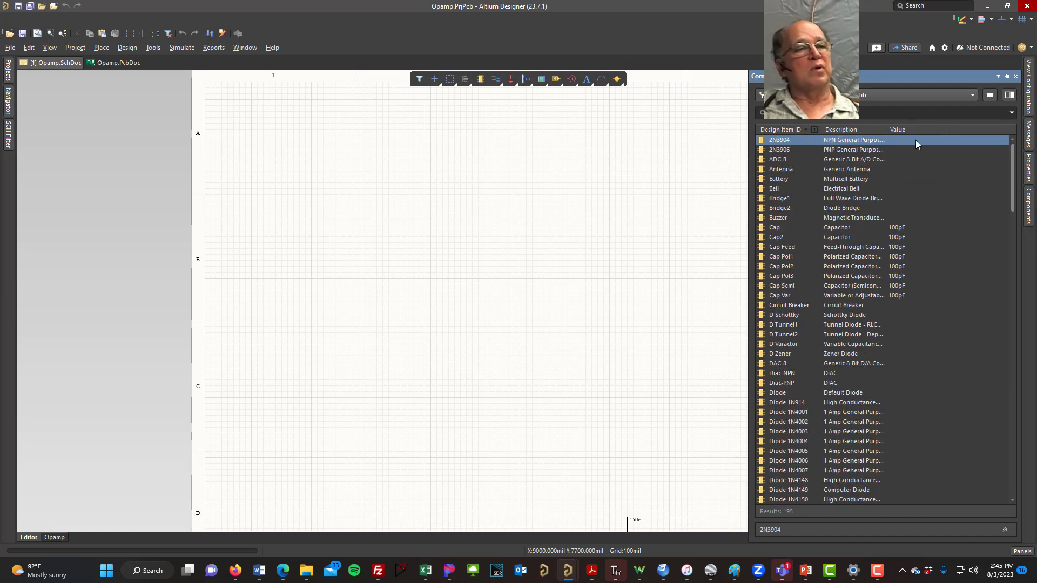
Step: Pick the Op Amp component from Miscellaneous Devices.IntLib and bring it onto the schematic sheet for placement
drag(1013, 174, 1003, 329)
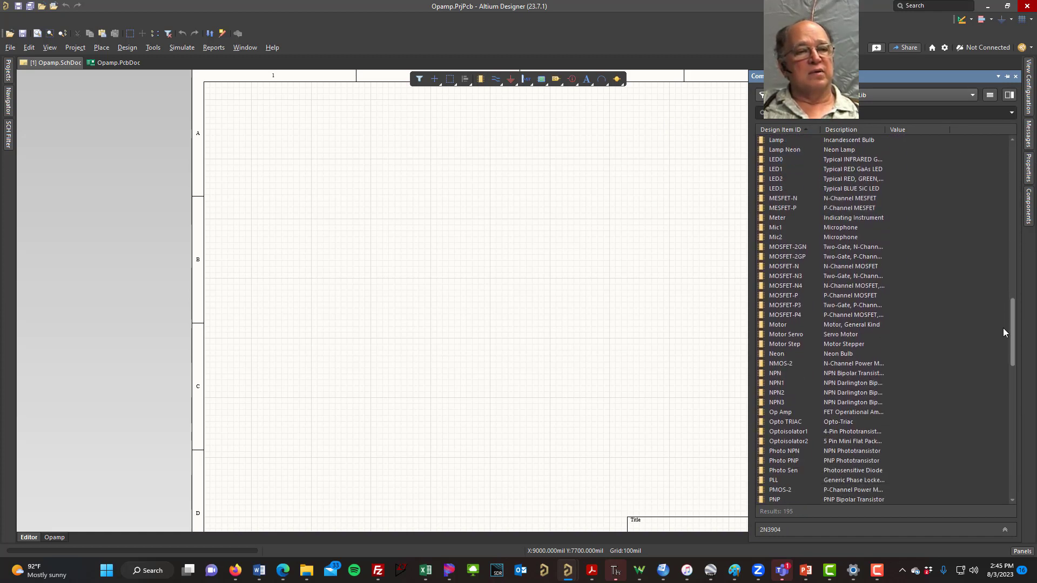
click(785, 413)
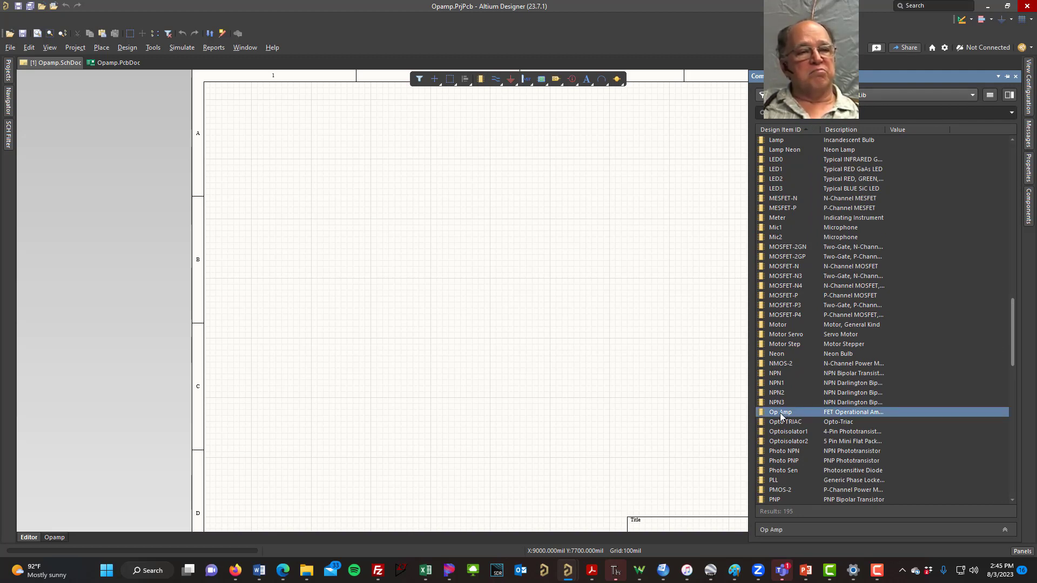
double_click(779, 412)
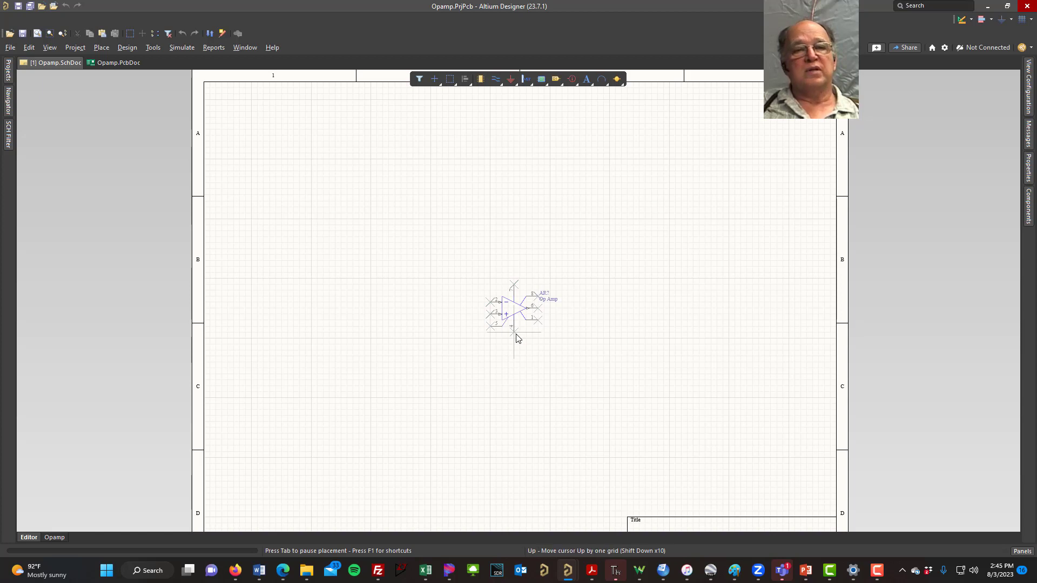
ctrl+scroll(516, 339, up, 2)
ctrl+scroll(517, 339, up, 4)
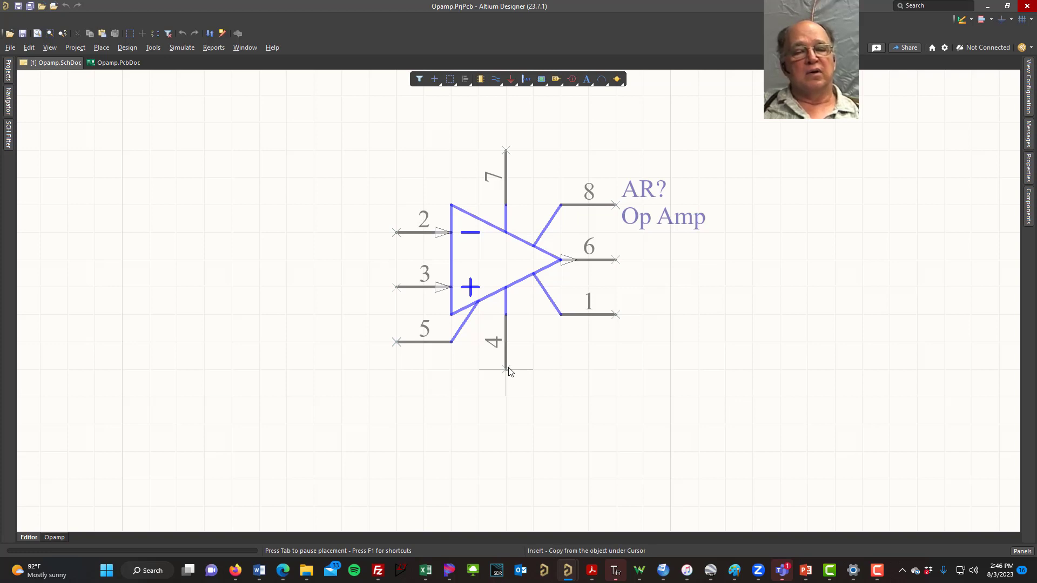
ctrl+scroll(507, 373, down, 5)
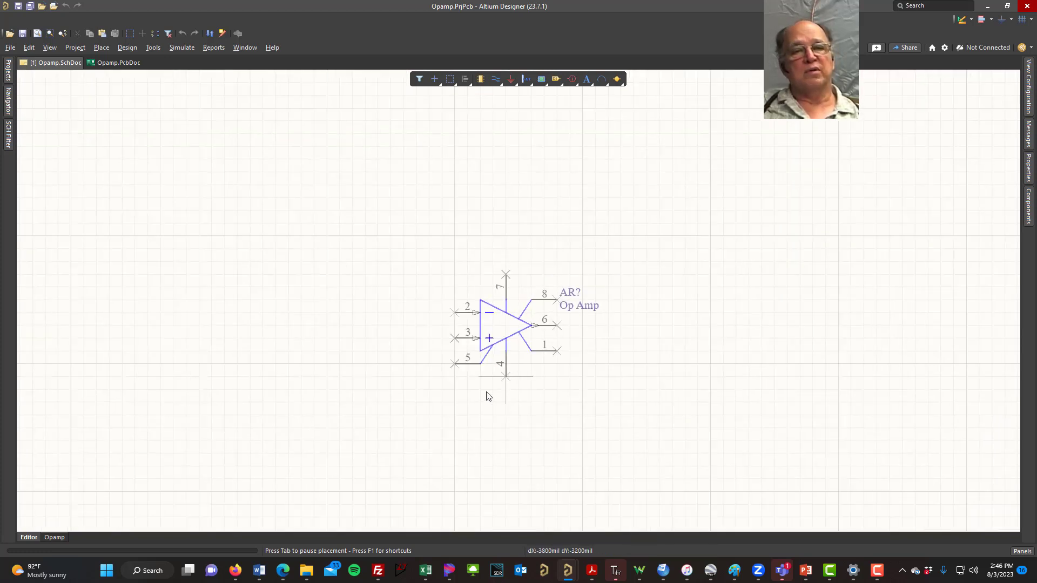
ctrl+scroll(507, 373, up, 5)
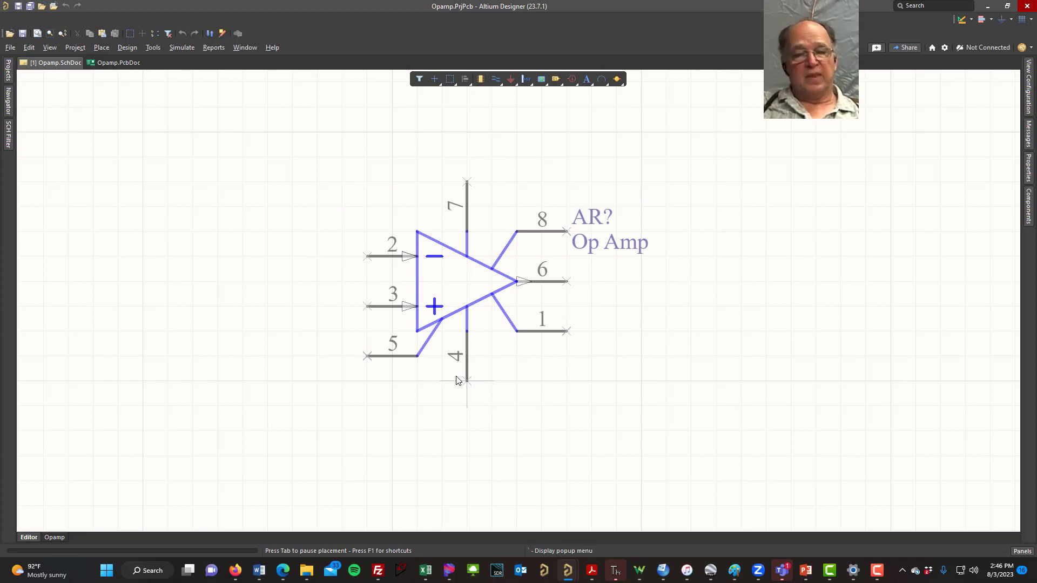
Step: Rotate the floating op amp through a full turn in 90-degree steps, and flip it horizontally and back
key(space)
key(space)
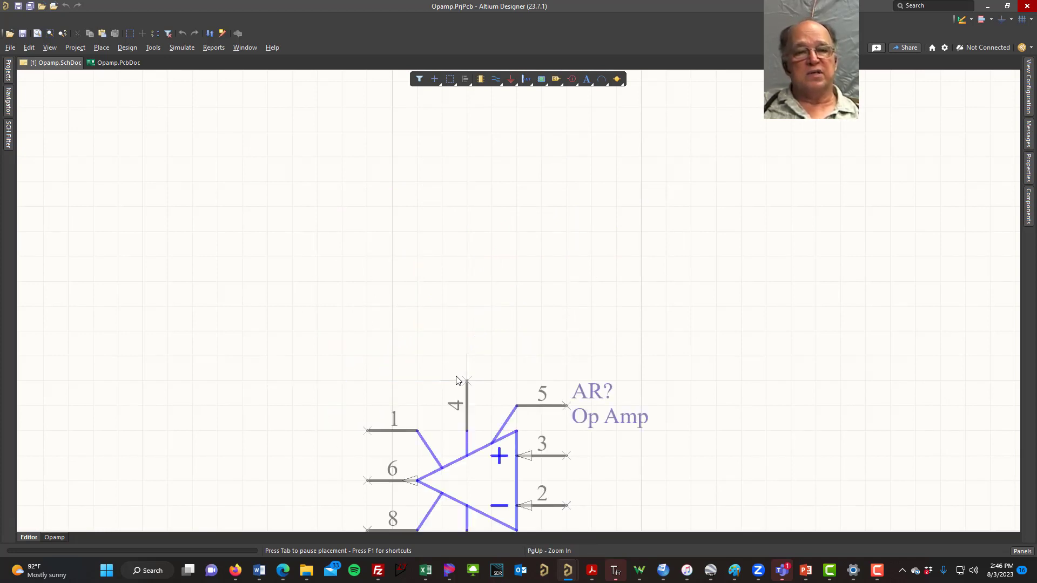
key(space)
key(space)
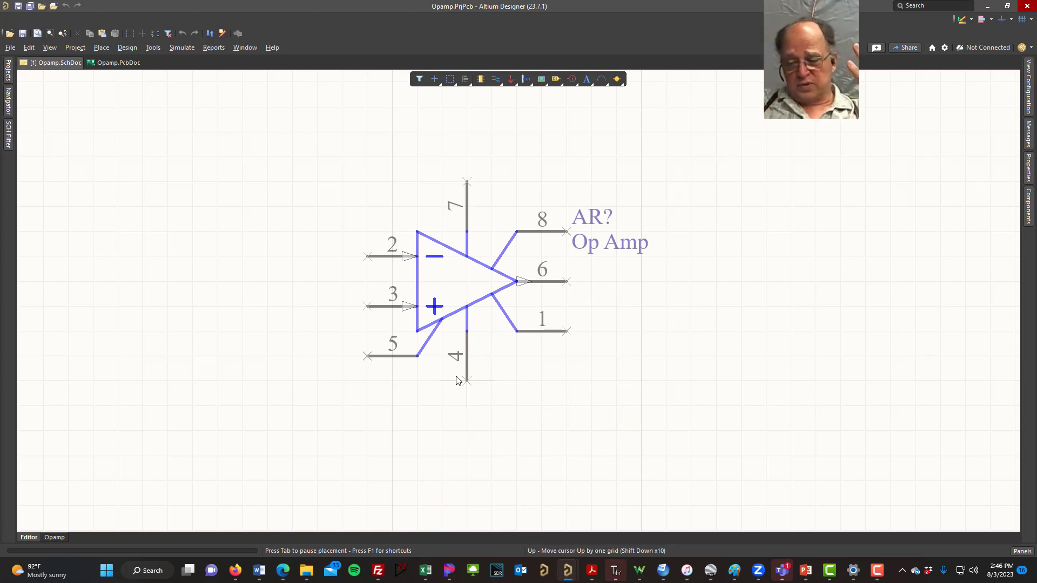
key(x)
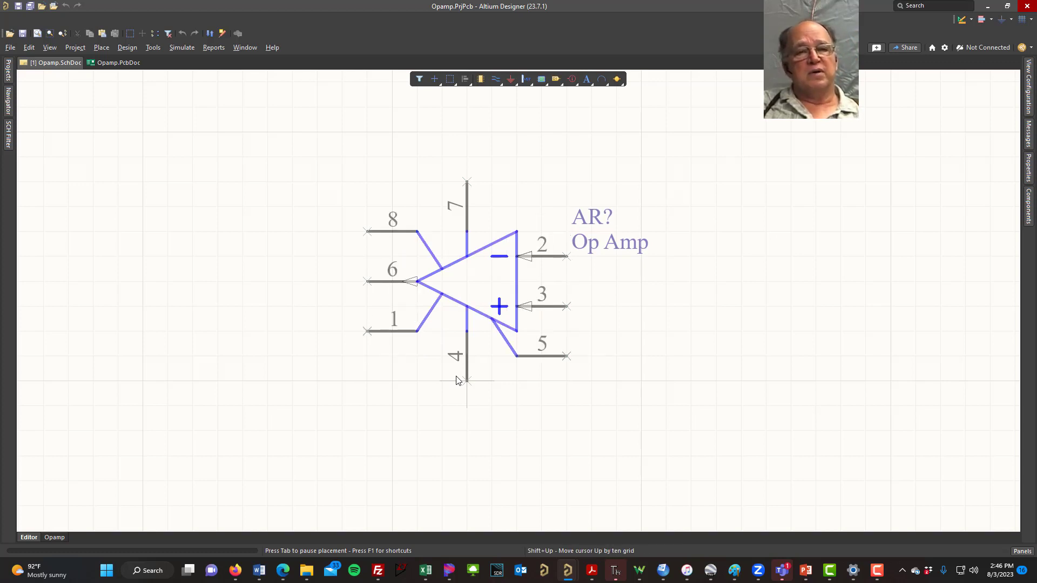
key(x)
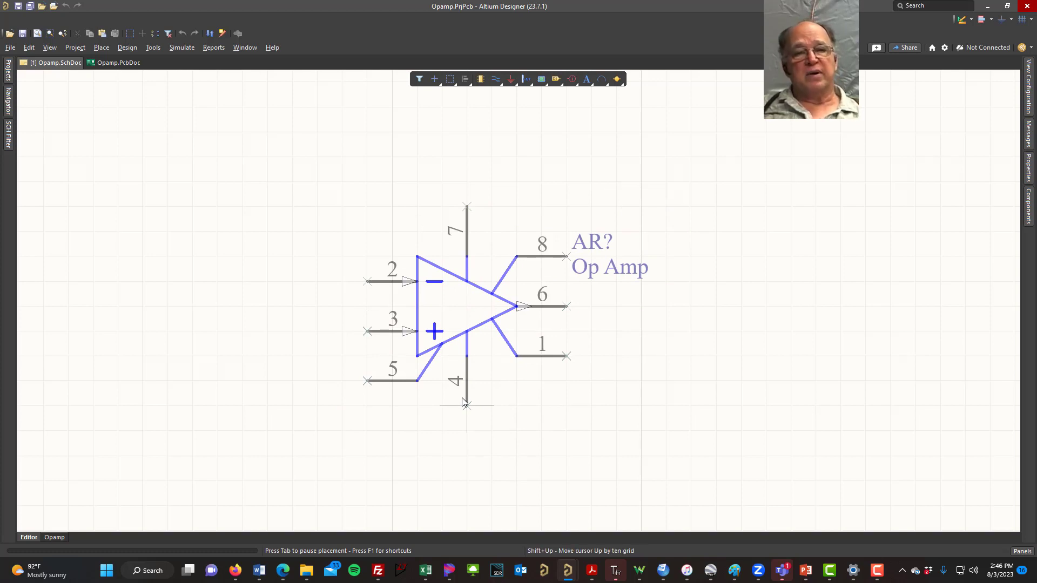
Step: Place one op amp near the middle of the sheet with its inputs facing left, and end the placement
click(462, 401)
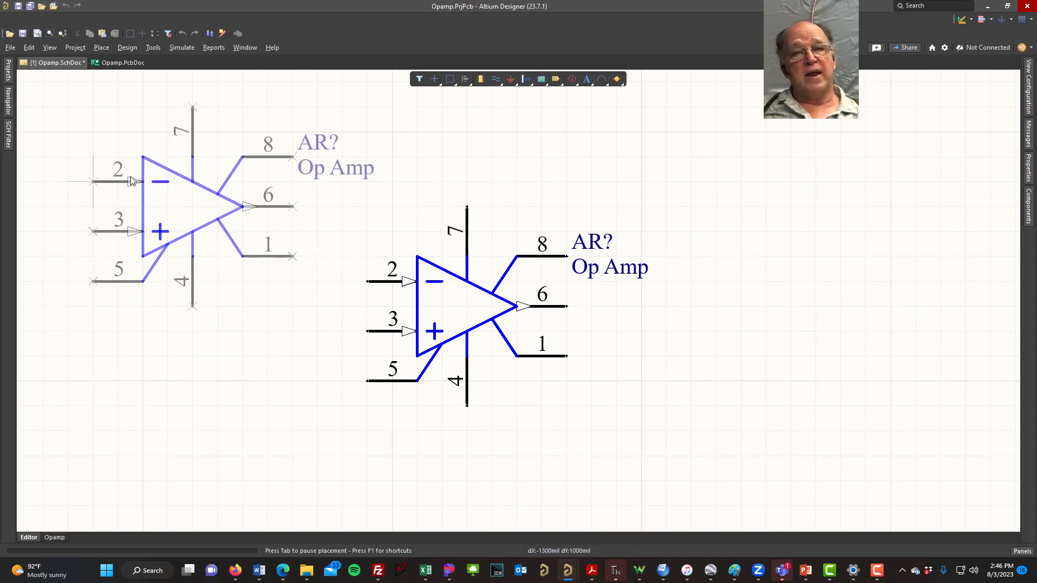
key(End)
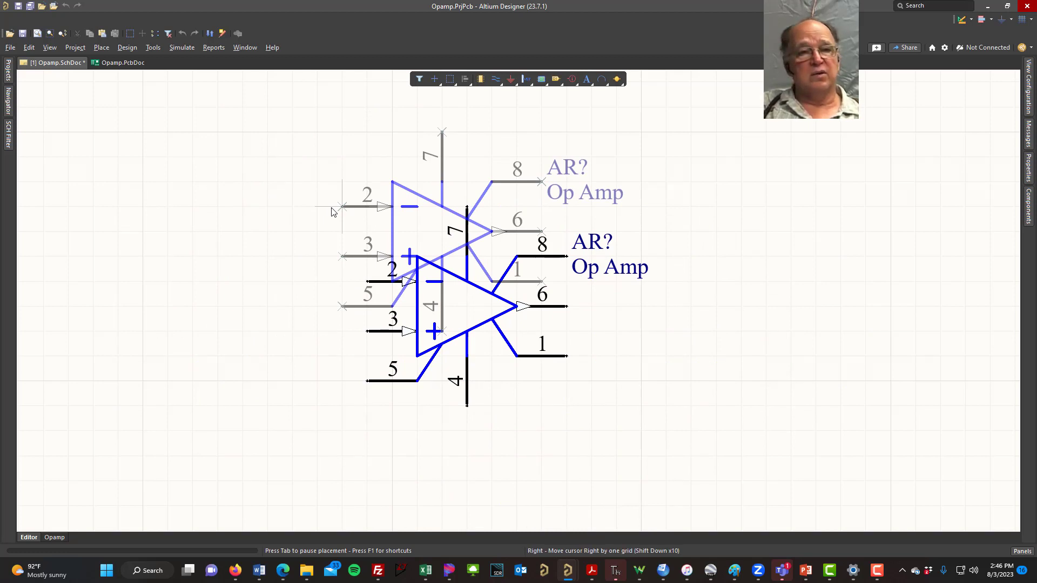
key(Escape)
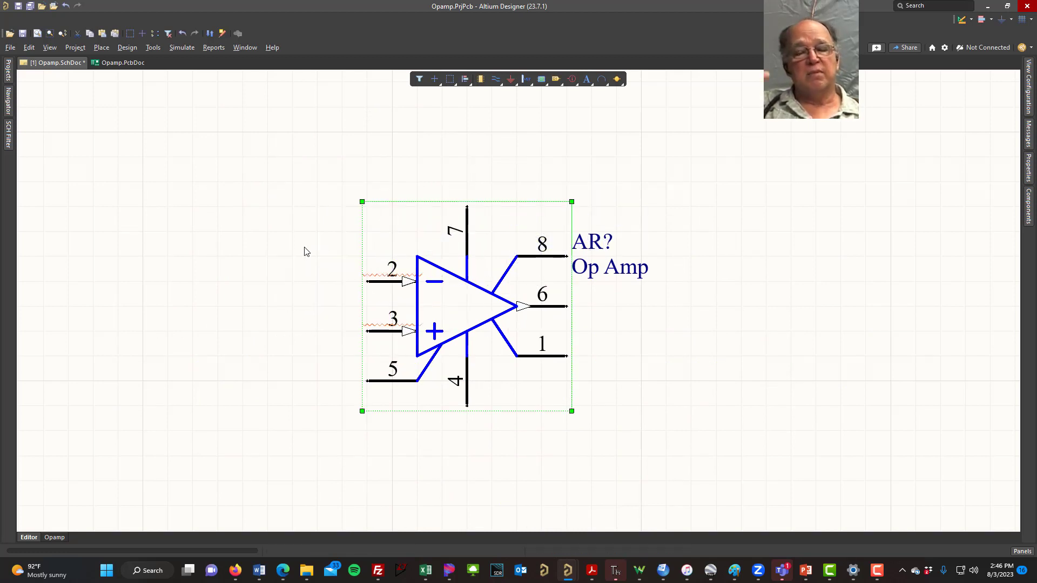
click(759, 211)
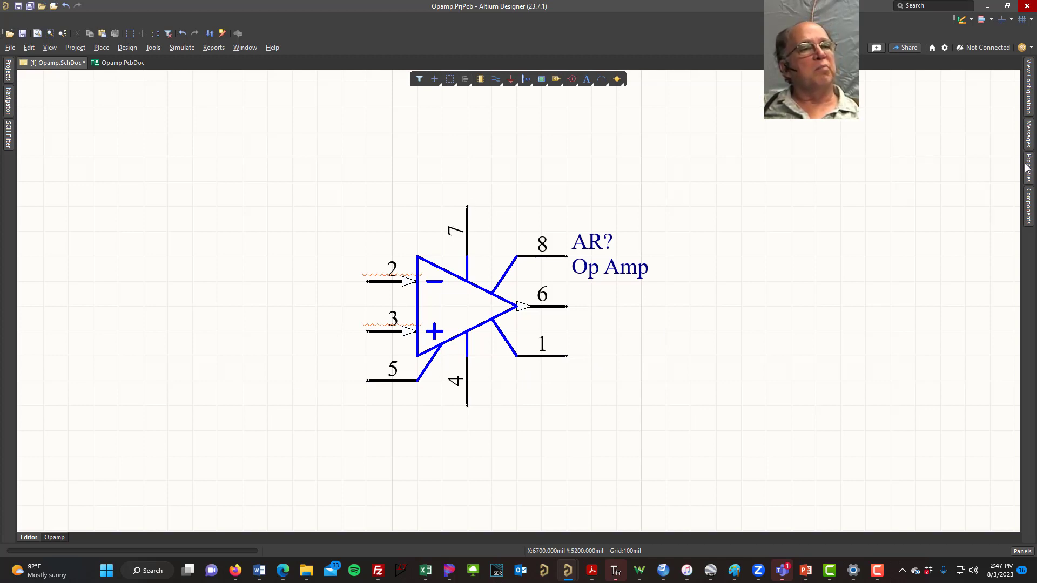
Step: Place two Res1 resistors, one left of the op amp in line with pin 2 and one above the op amp
click(1030, 210)
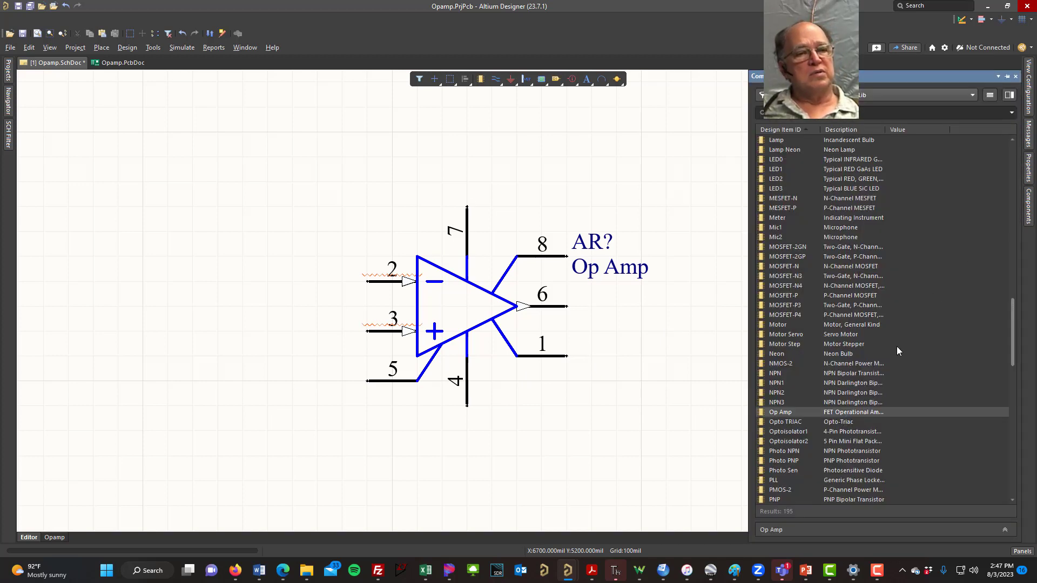
scroll(896, 349, down, 9)
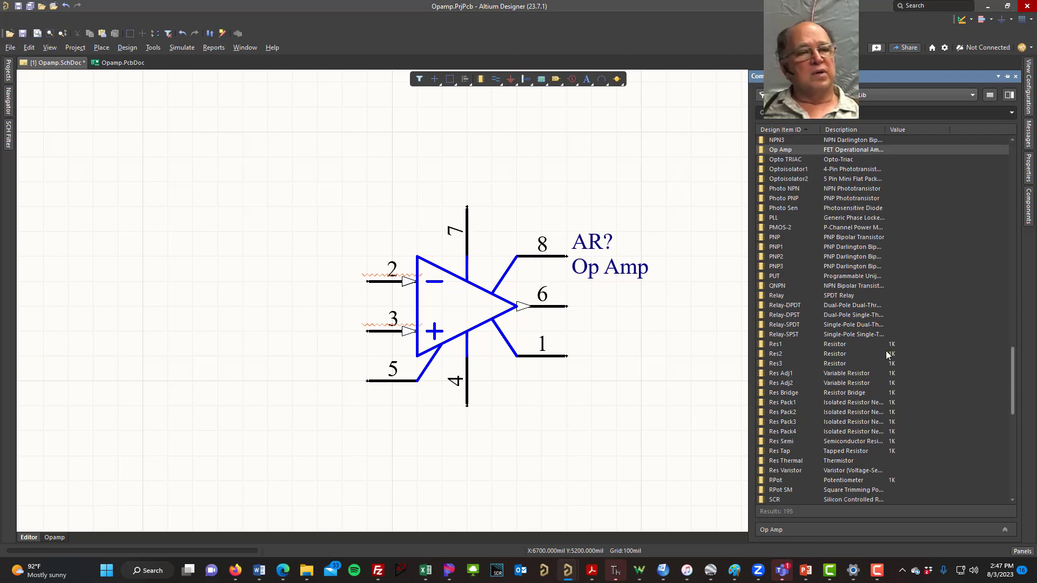
double_click(777, 345)
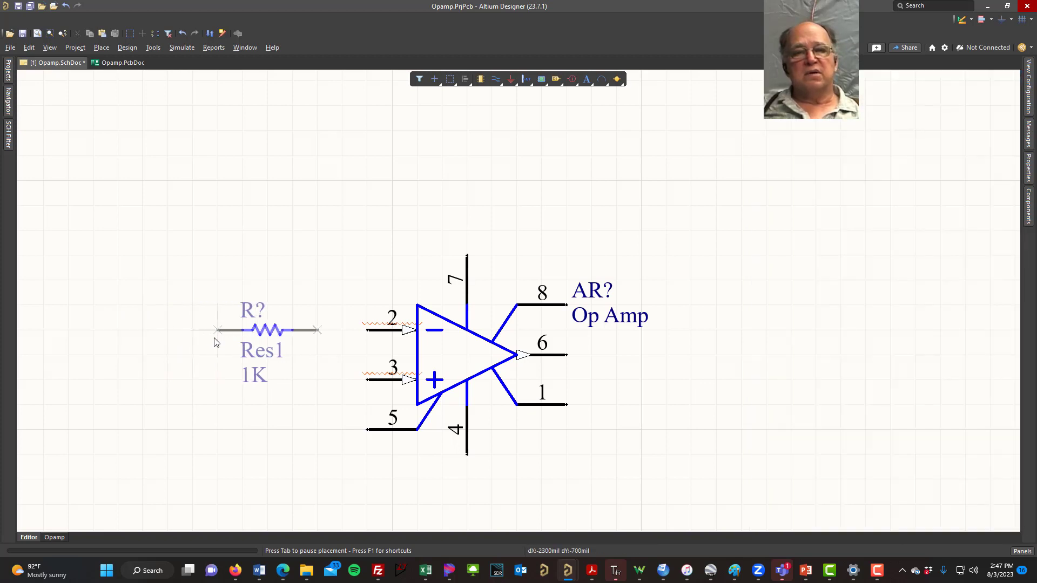
click(216, 332)
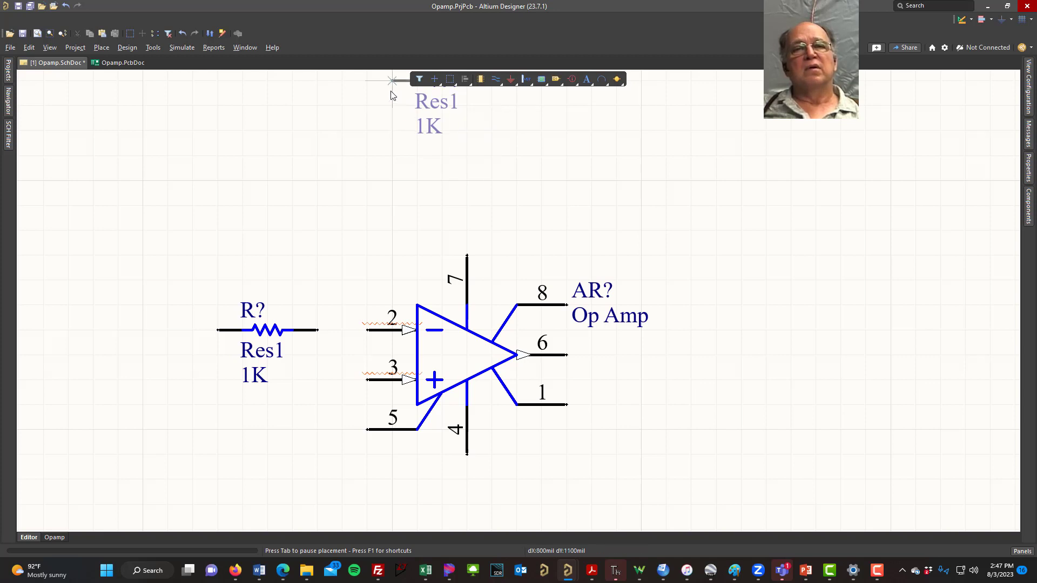
key(Page_Up)
click(372, 102)
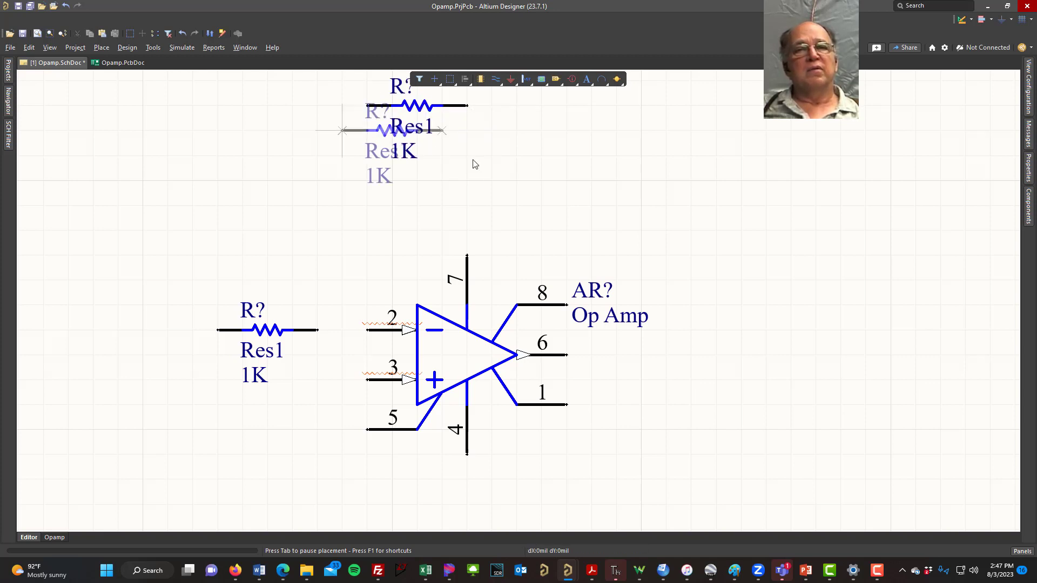
key(Escape)
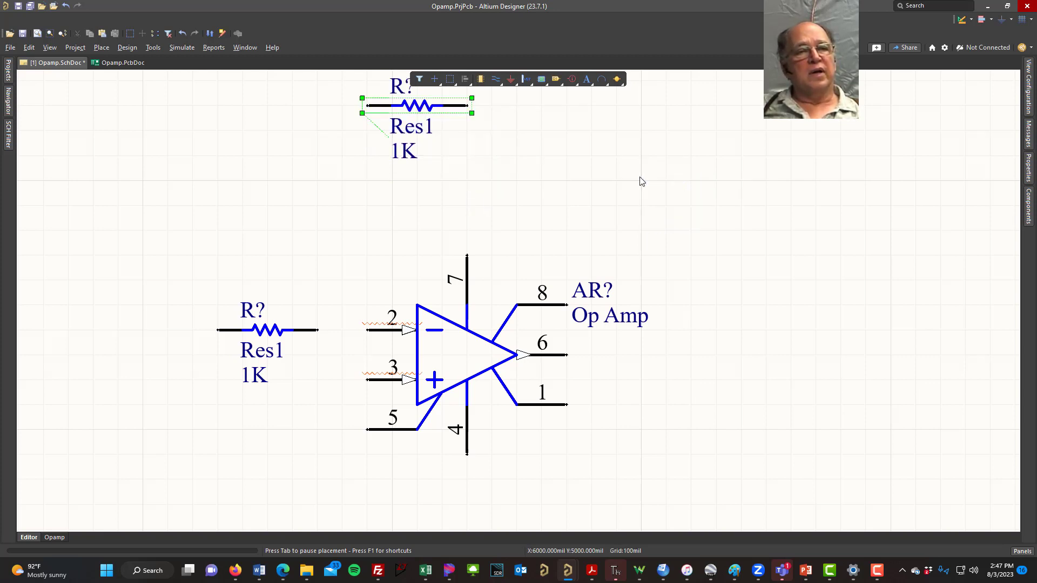
Step: Place a Res3 resistor to the right of the op amp, in line with output pin 6
click(1028, 219)
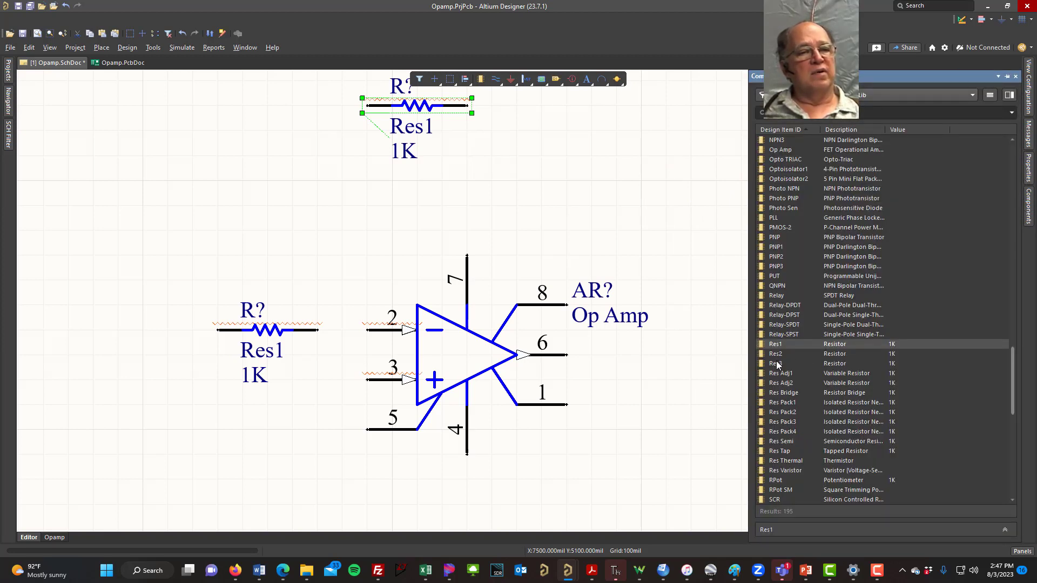
double_click(776, 365)
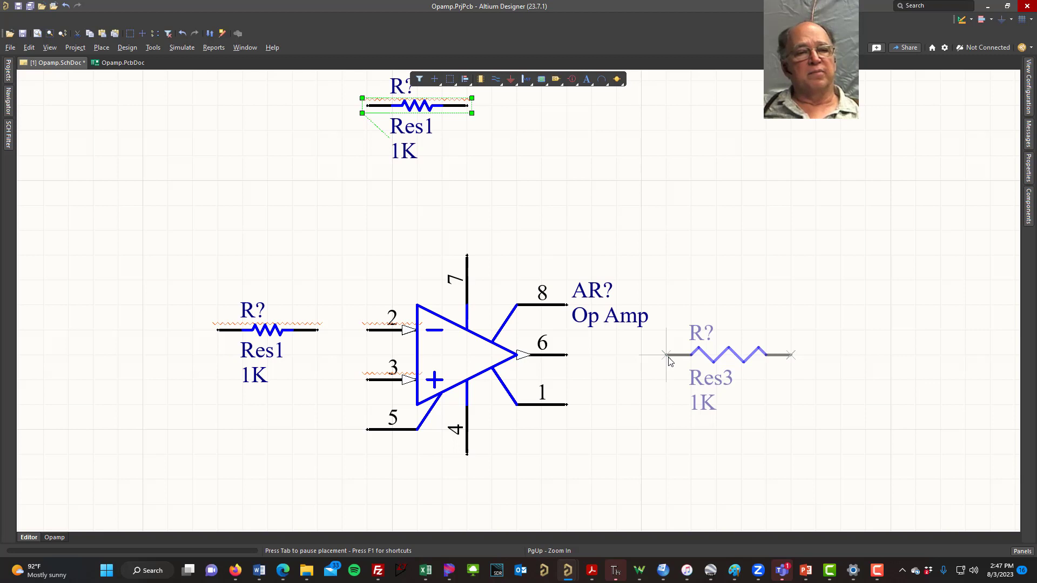
click(668, 357)
right_click(757, 276)
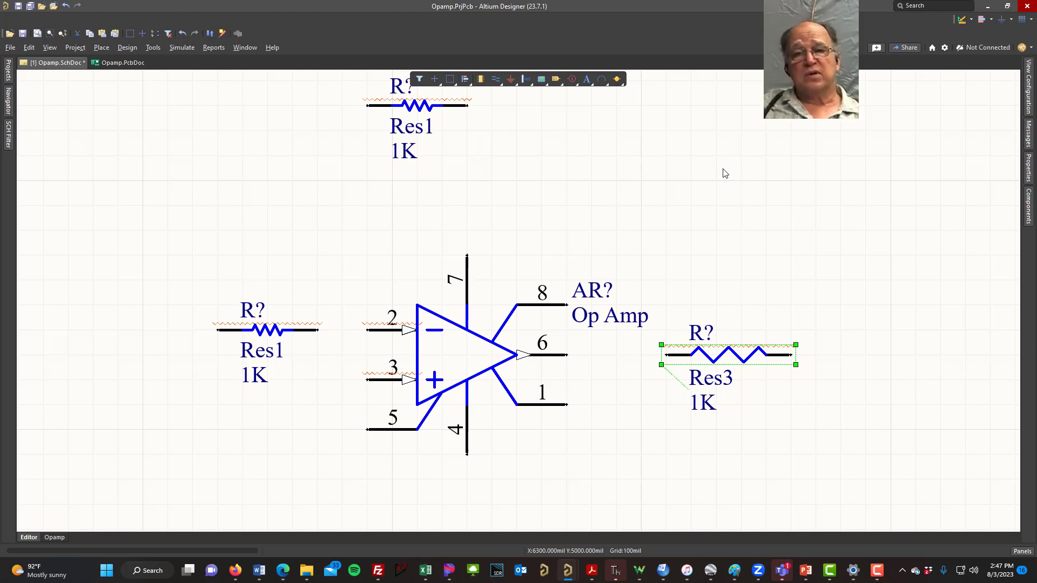
Step: Set the value of the Res1 resistor above the op amp to 10K directly on the schematic
click(397, 159)
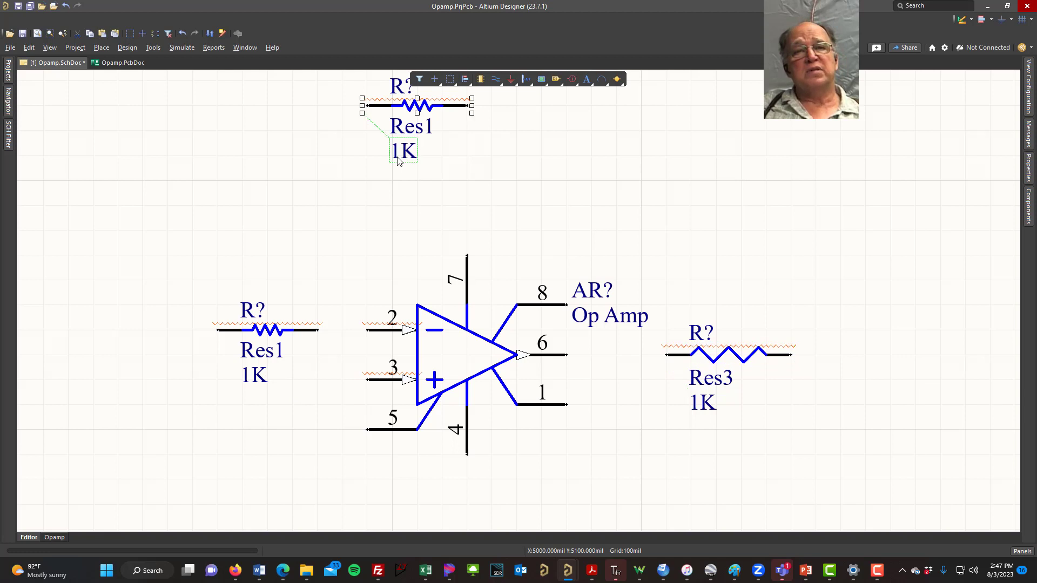
click(400, 156)
click(407, 152)
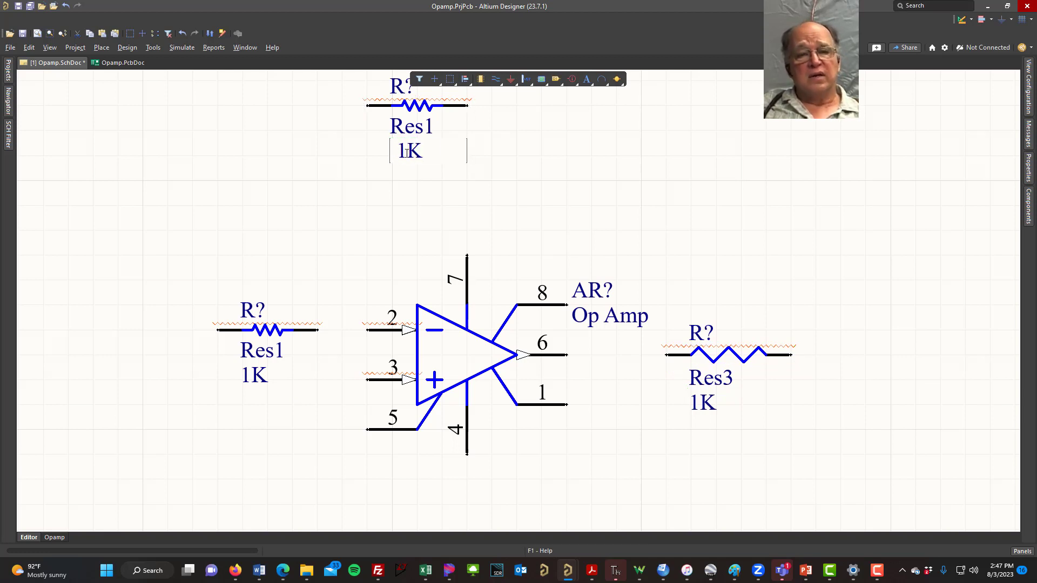
text(0)
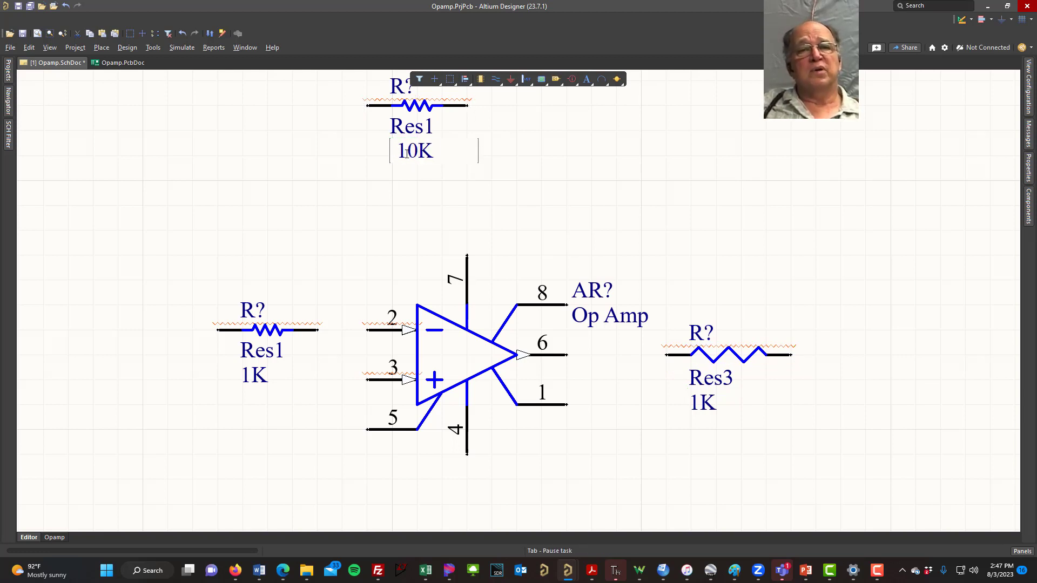
click(530, 146)
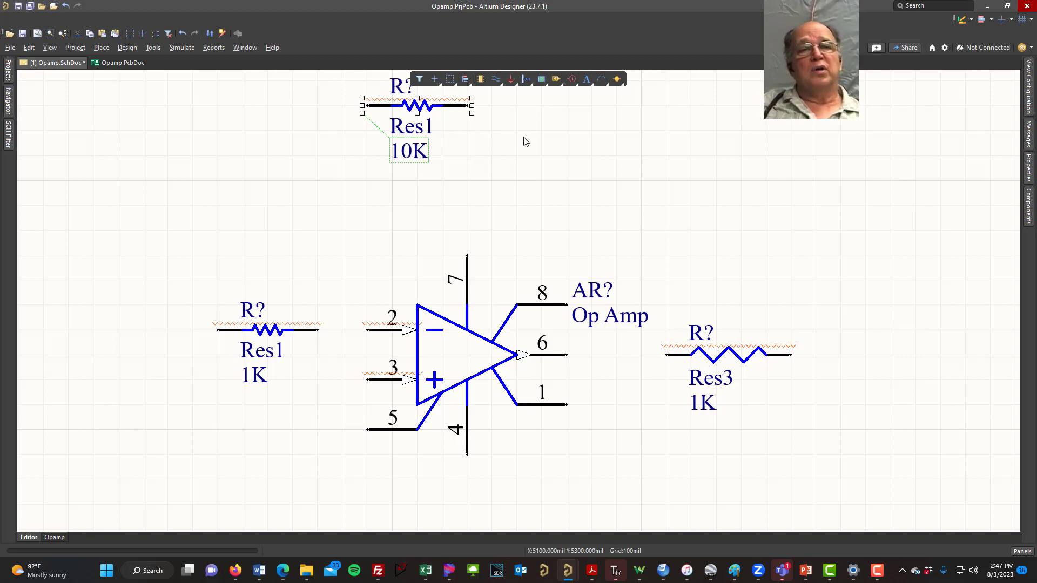
Step: Show the properties of the Res3 resistor, close the Properties panel, and restore it from the list of available panels
click(727, 360)
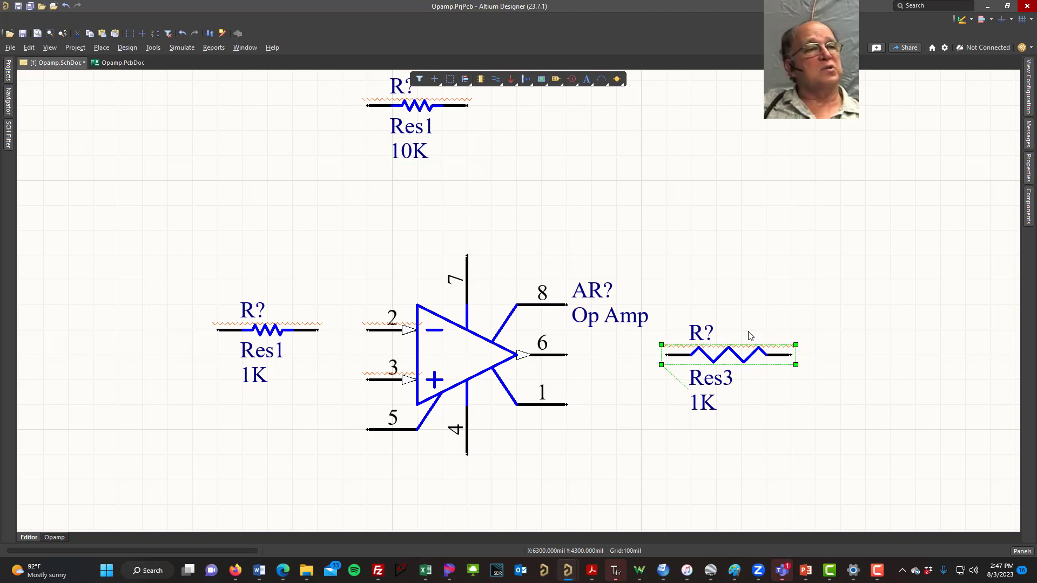
click(1027, 173)
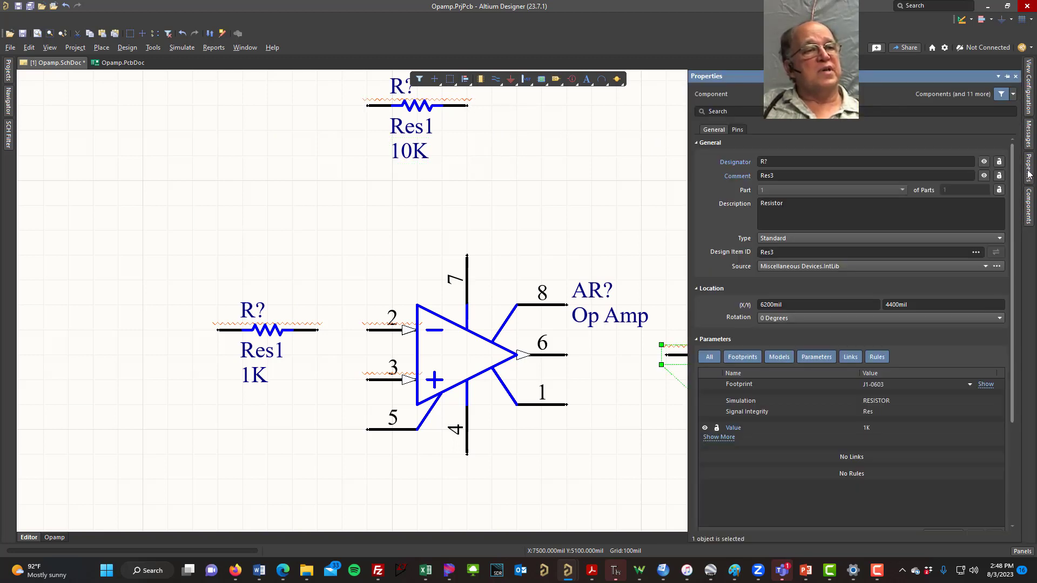
click(1015, 76)
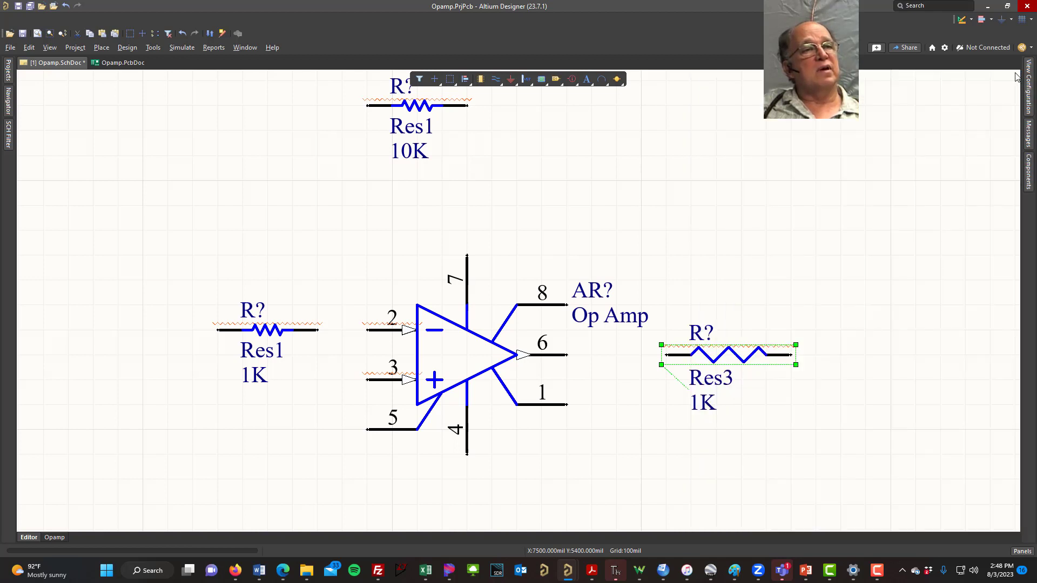
click(1024, 551)
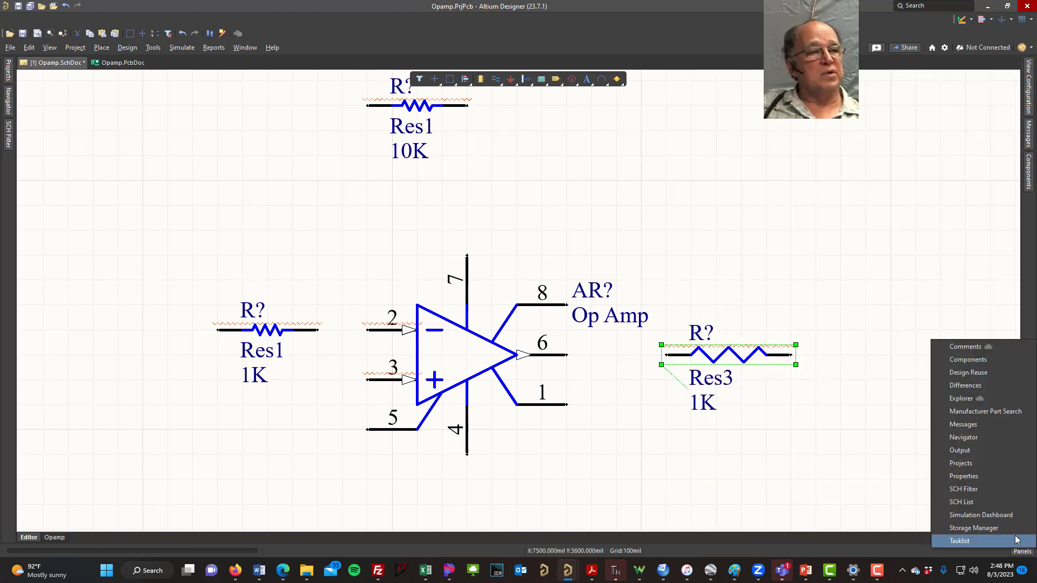
click(976, 479)
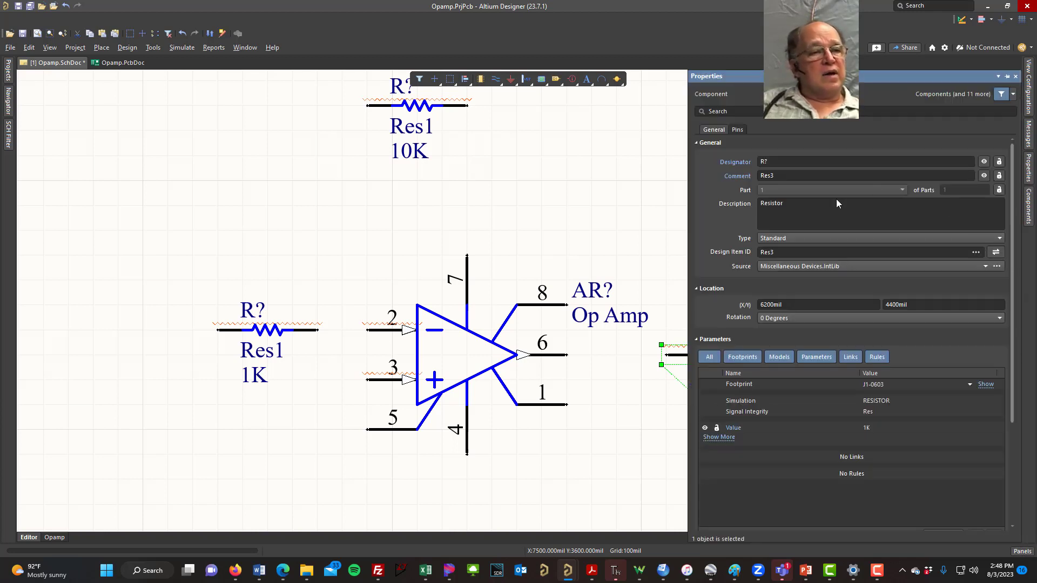
Step: Set the Value parameter of the Res3 resistor to 50 in its properties, and deselect the resistor
click(874, 429)
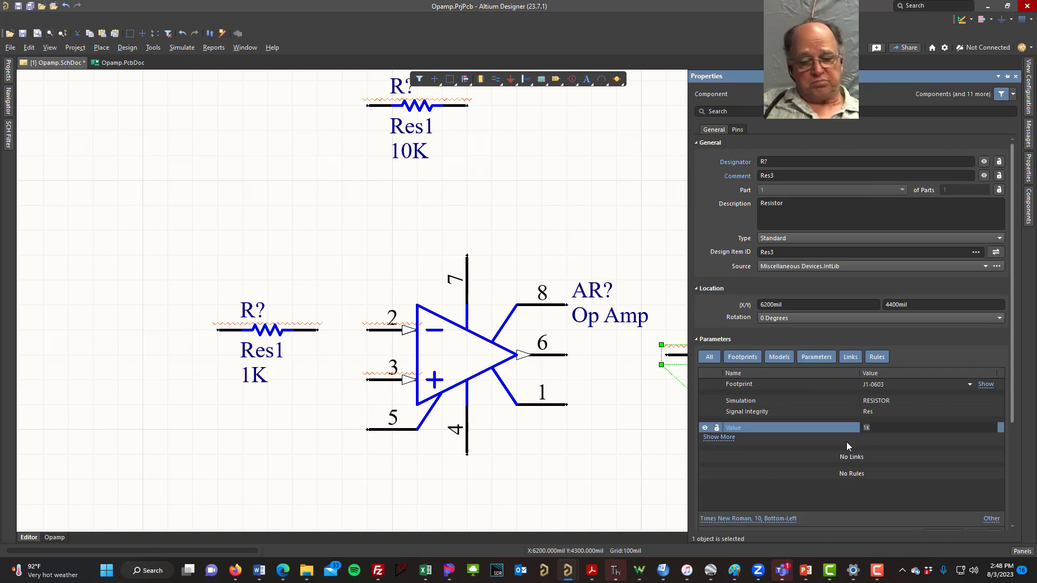
text(50)
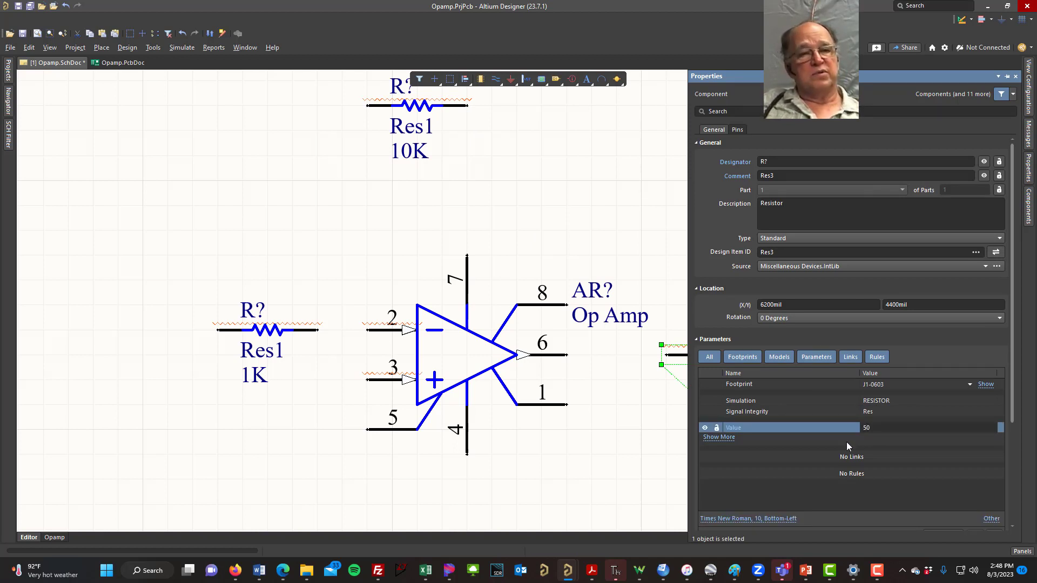
click(591, 498)
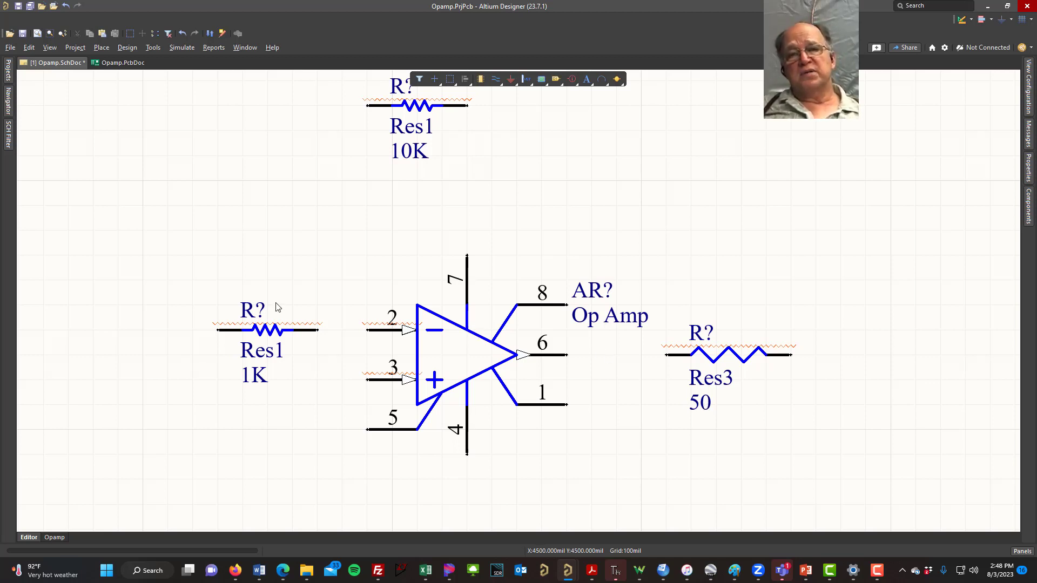
Step: Set the designator of the 1K resistor to R1 directly on the schematic
double_click(253, 313)
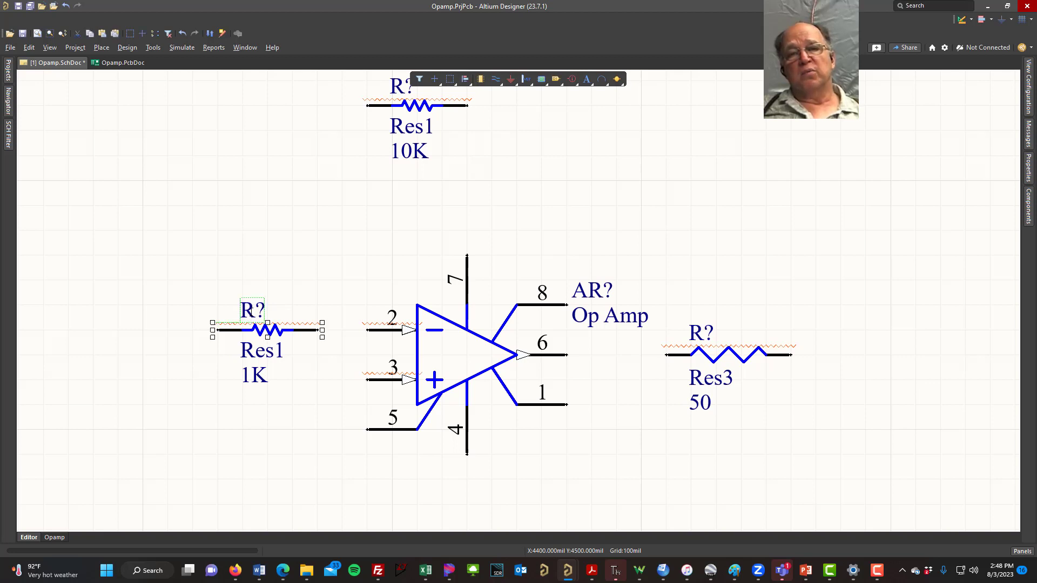
click(268, 306)
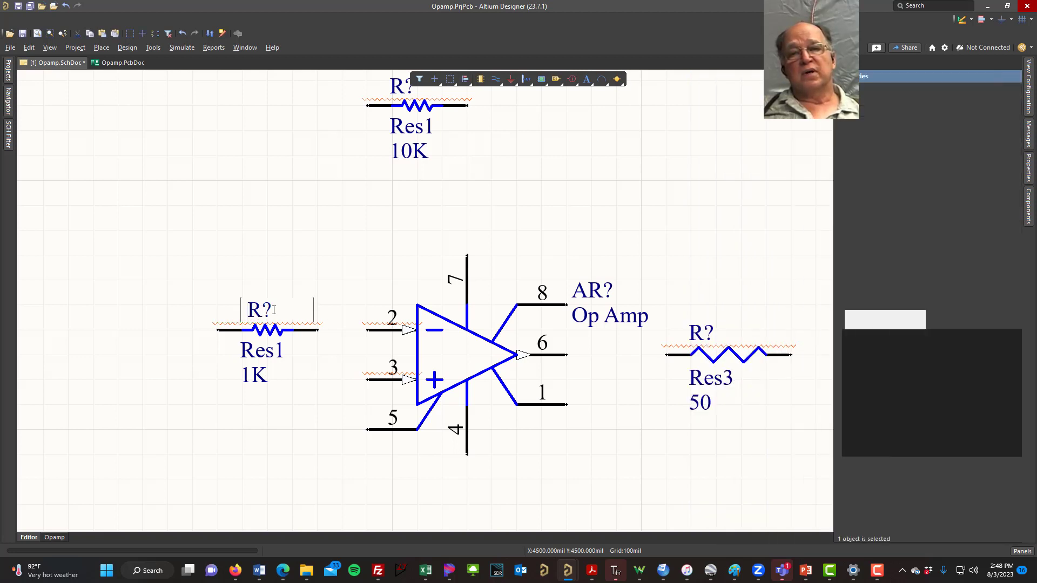
key(BackSpace)
text(1)
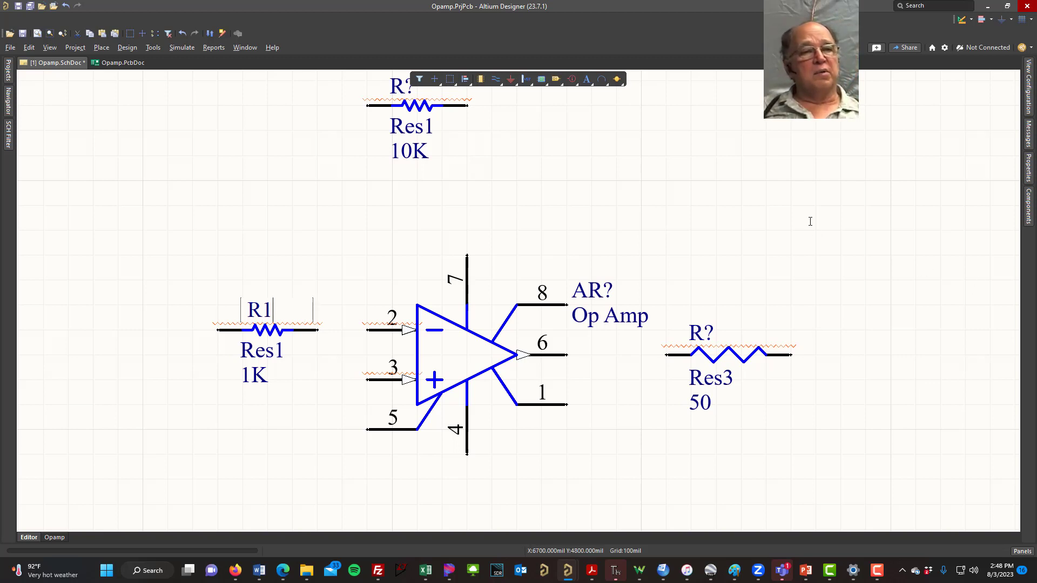
key(Return)
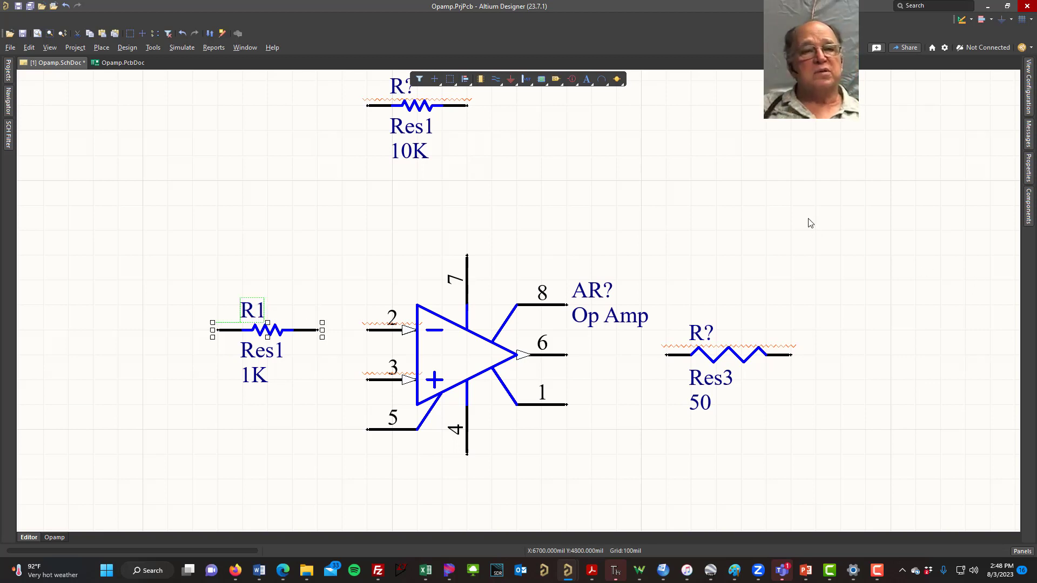
Step: Change the op amp's designator from AR? to U? directly on the schematic, and deselect the part
click(586, 291)
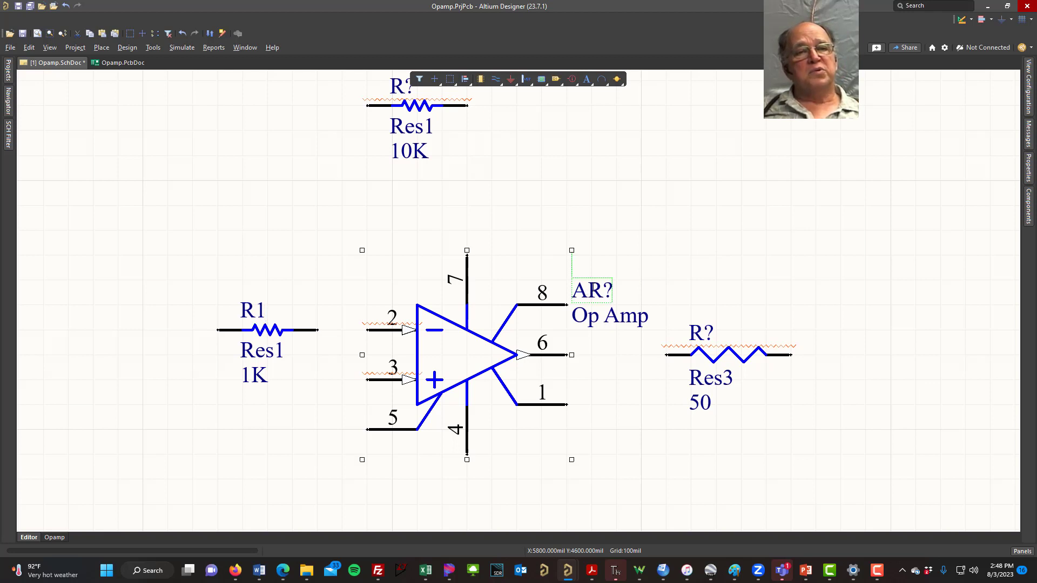
click(587, 291)
drag(608, 290, 586, 290)
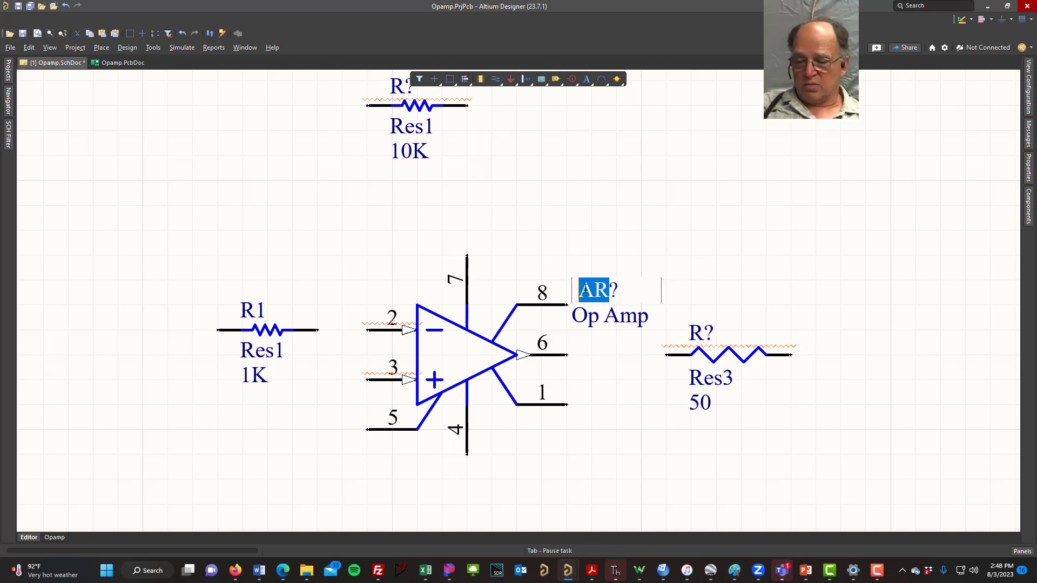
text(u)
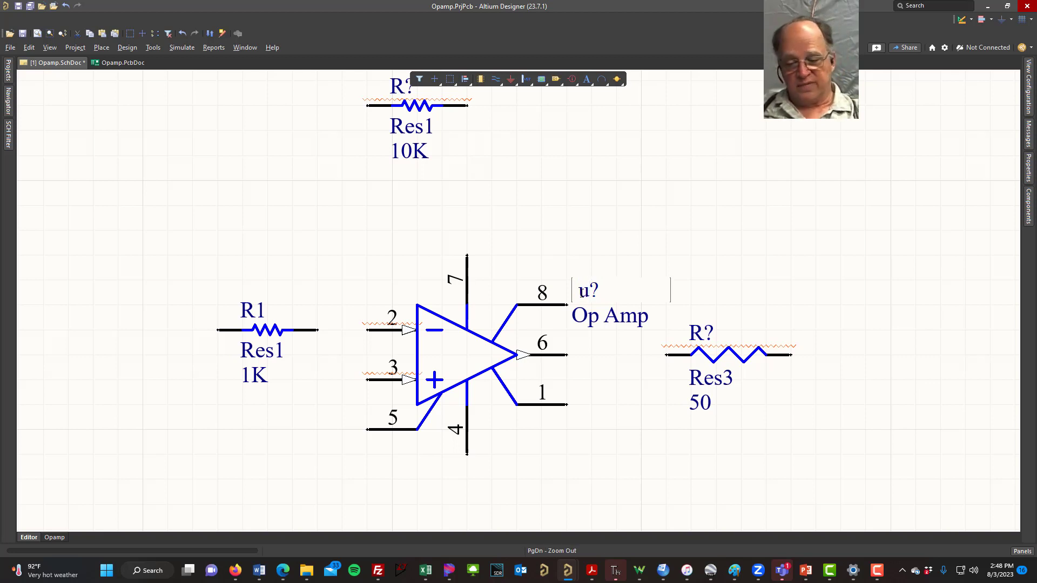
key(BackSpace)
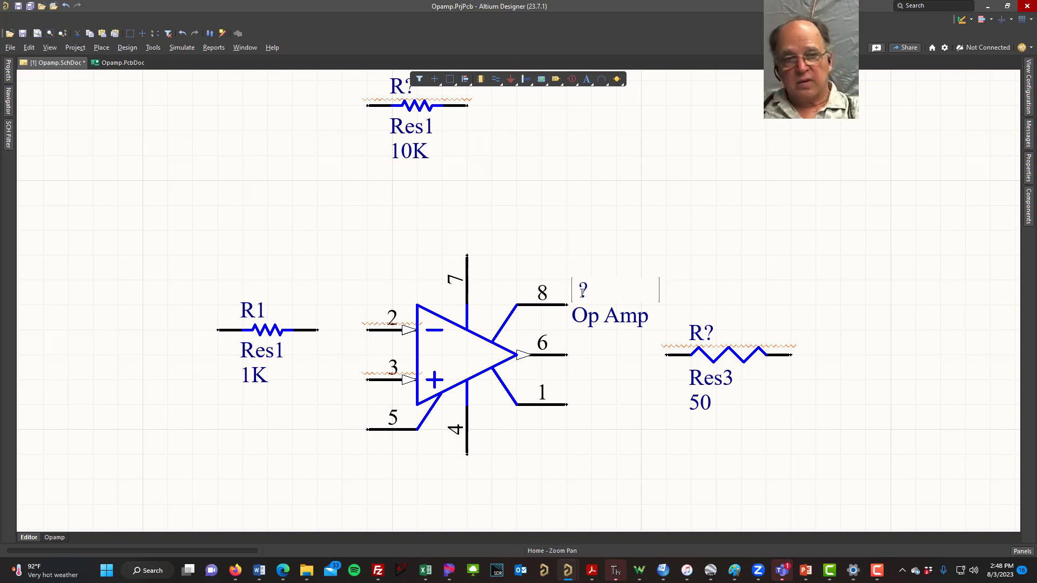
text(U)
key(Return)
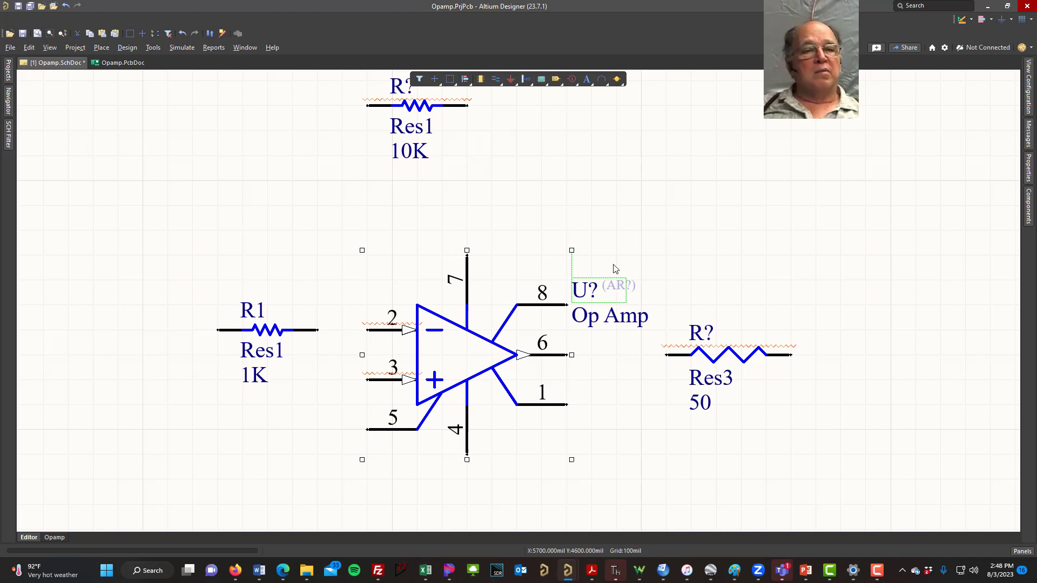
click(775, 206)
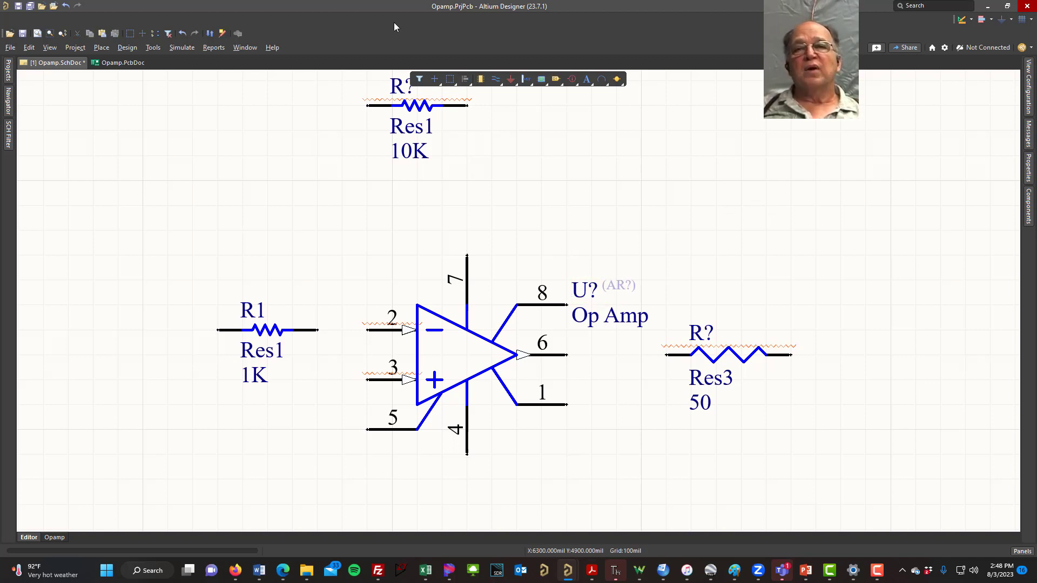
Step: Configure schematic annotation for Opamp.SchDoc with the Up Then Across processing order and a start index of 1
click(153, 49)
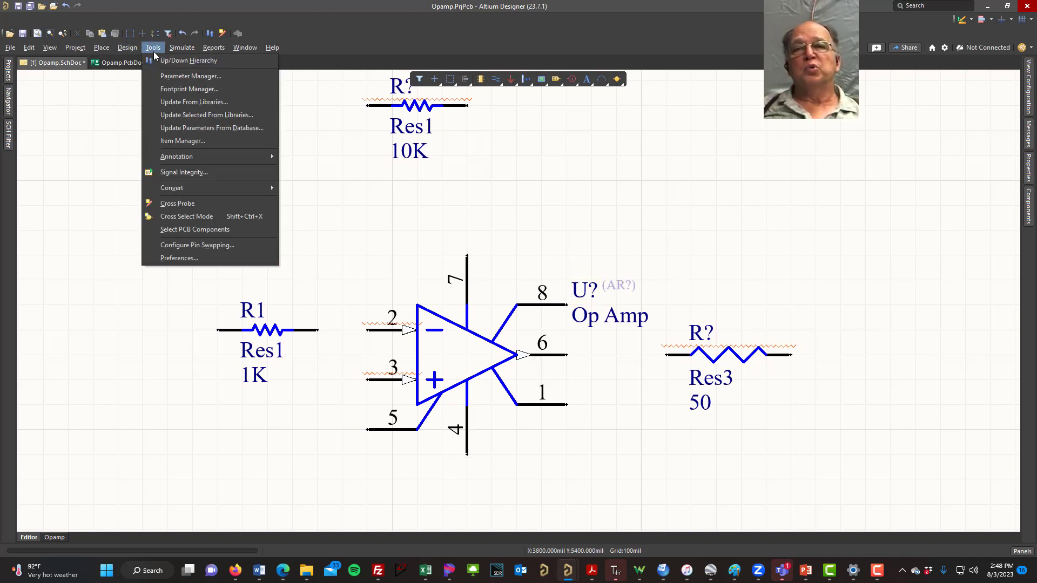
mouse_move(201, 153)
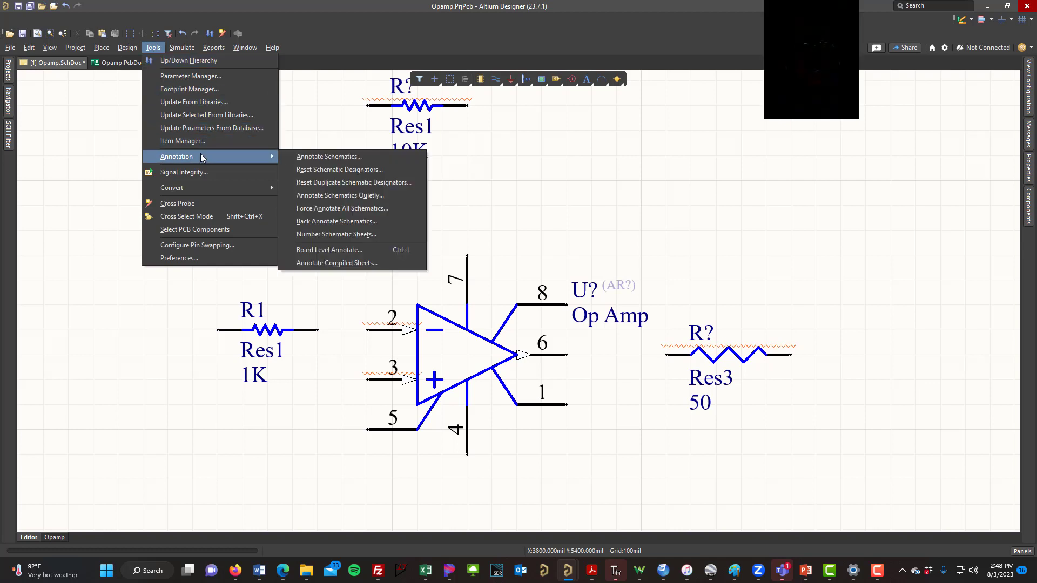
click(326, 157)
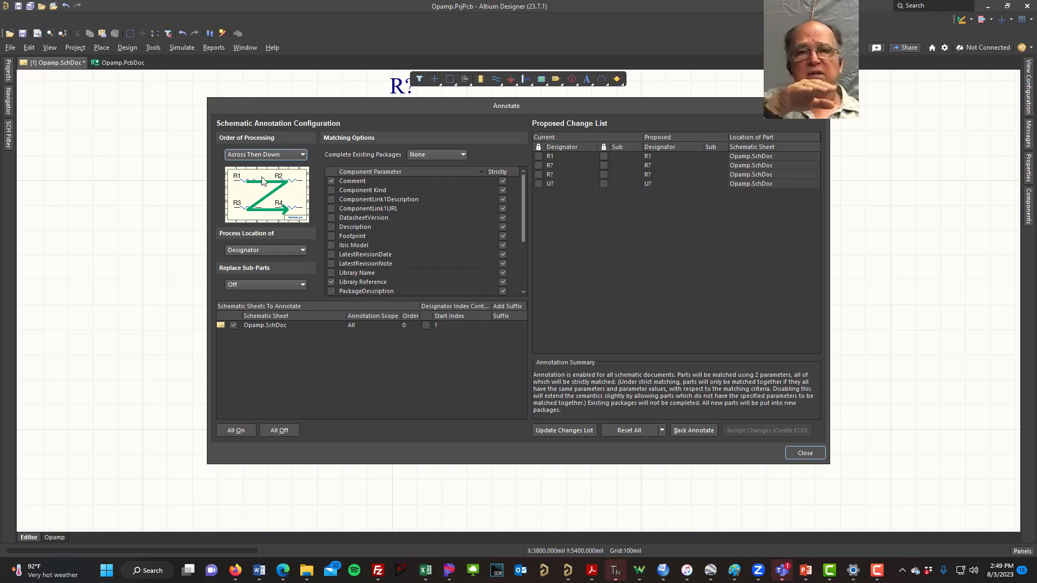
click(300, 155)
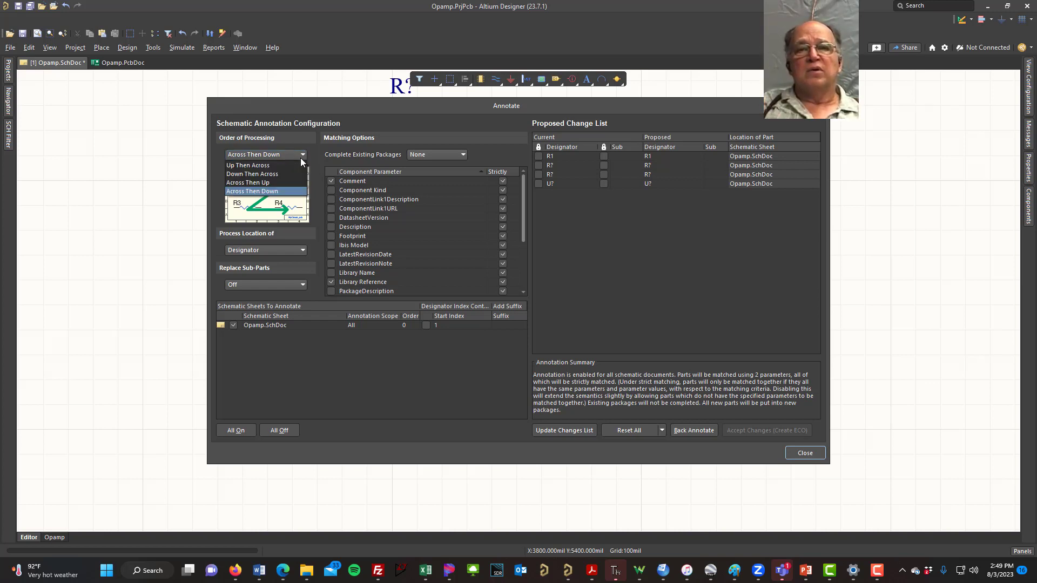
click(278, 180)
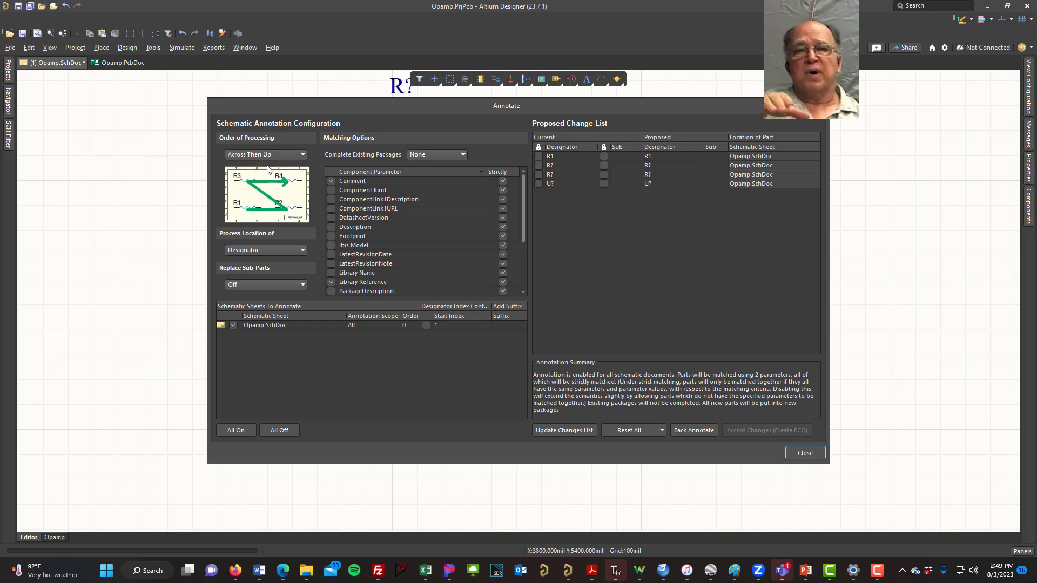
click(303, 154)
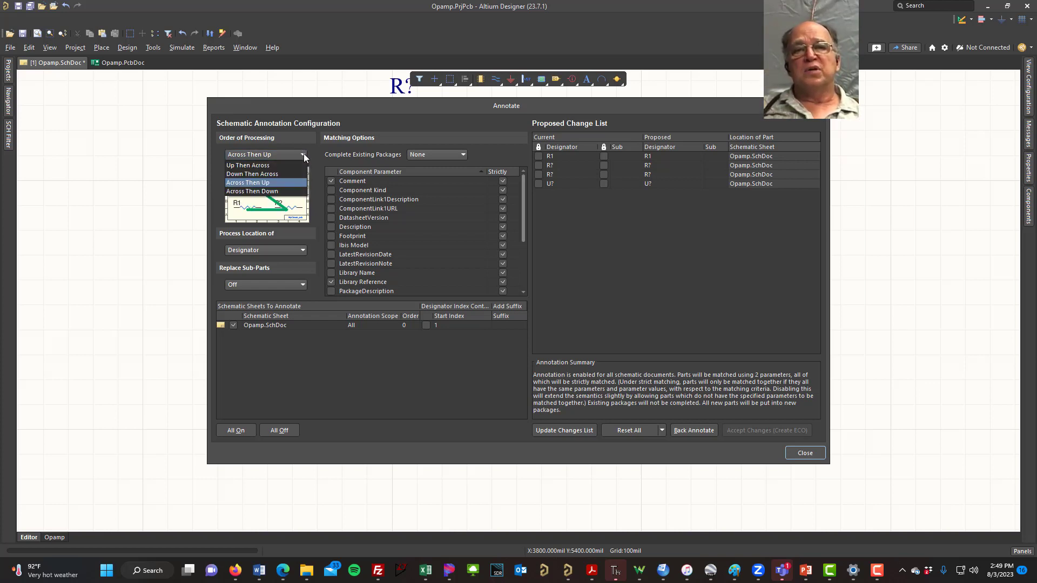
click(283, 165)
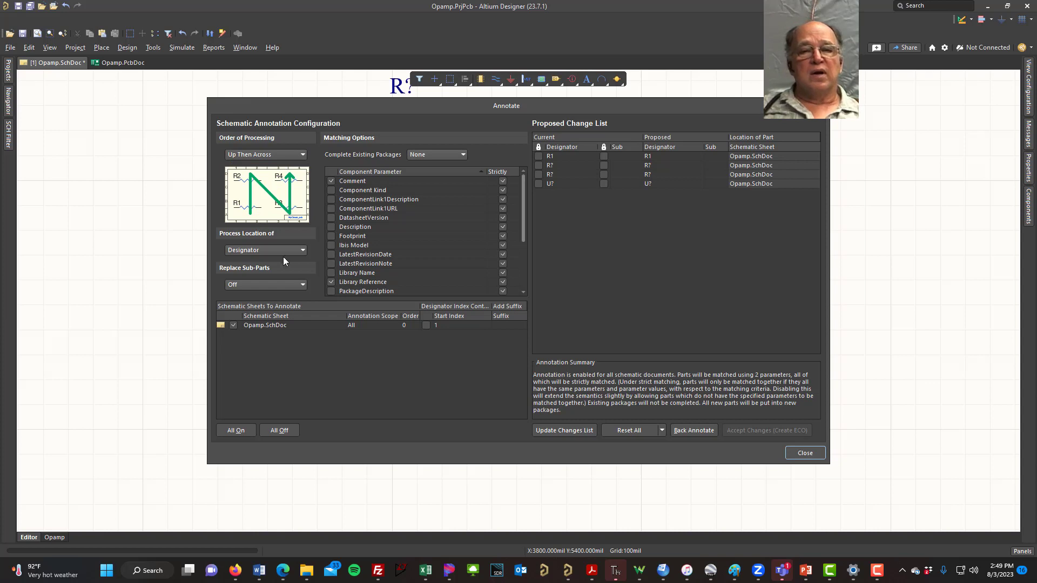
click(446, 326)
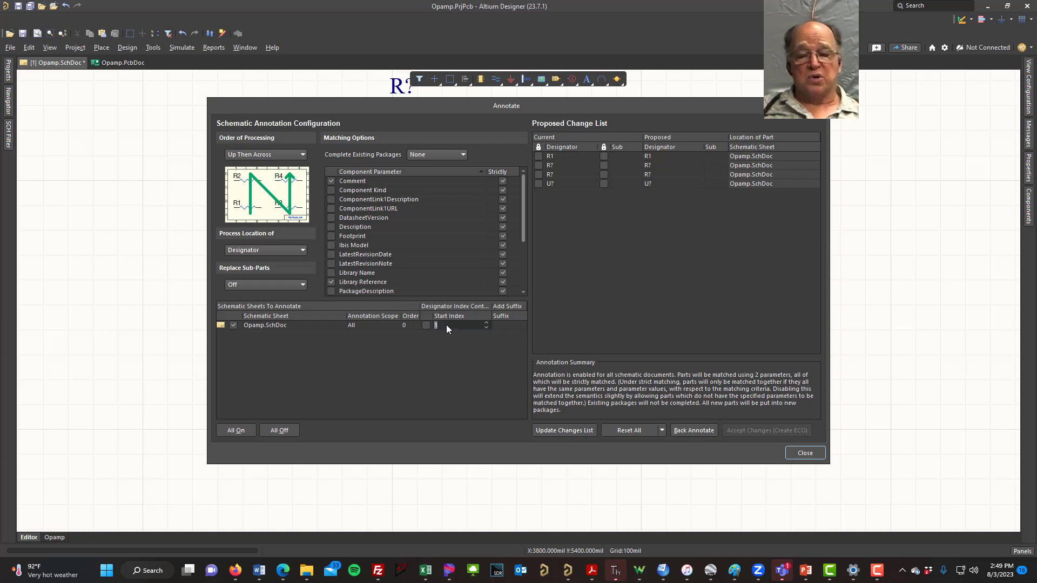
text(10)
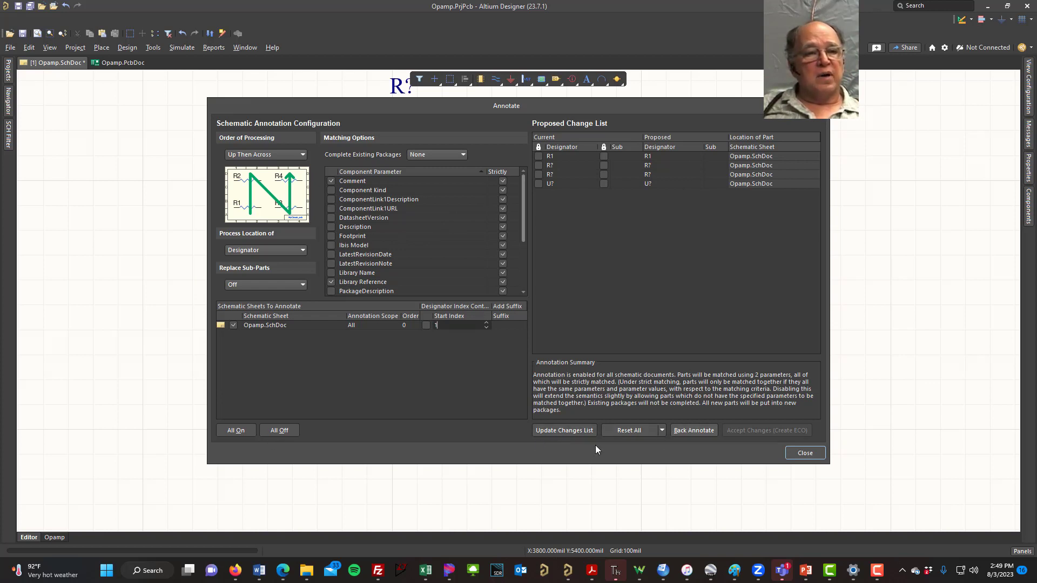
Step: Update the proposed designator changes and execute them through an engineering change order, and undo the resulting annotation
click(548, 428)
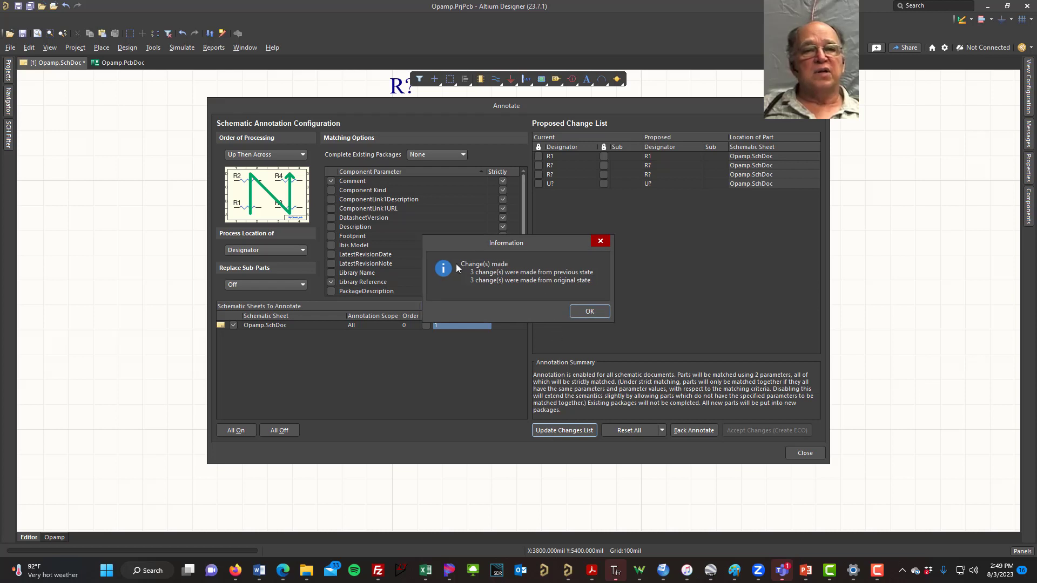
click(581, 311)
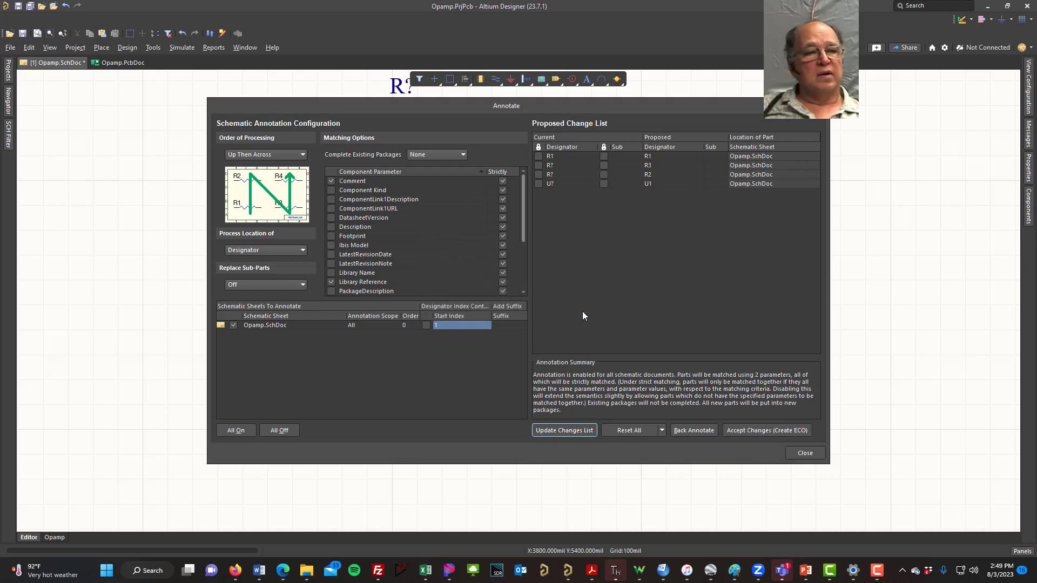
click(749, 429)
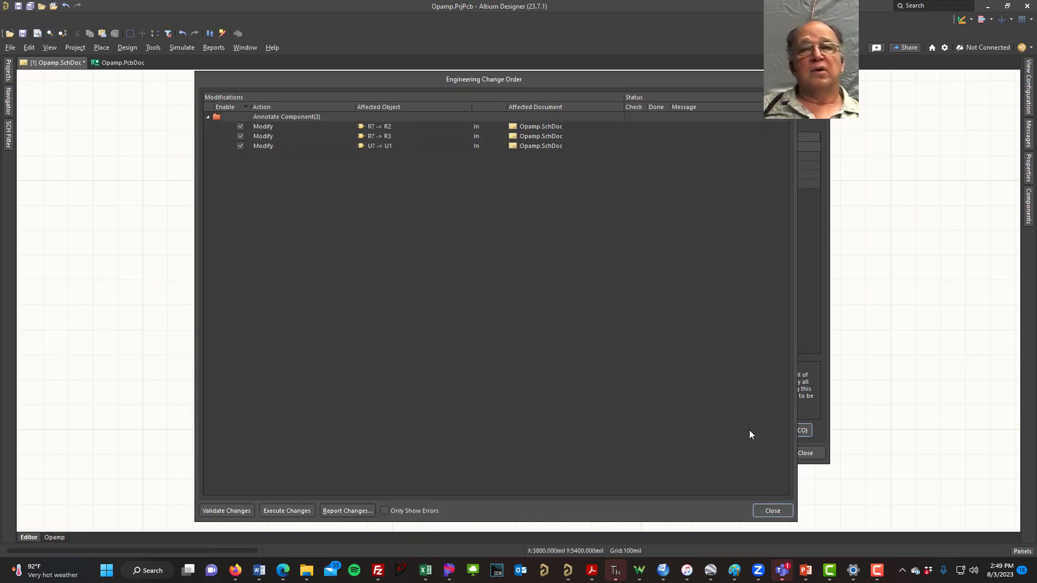
click(274, 511)
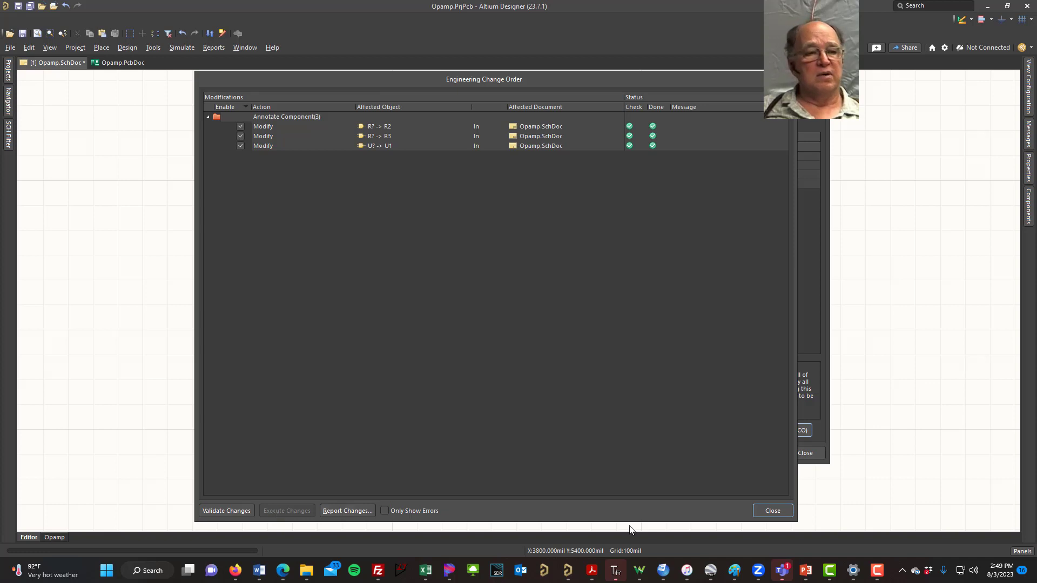
click(766, 511)
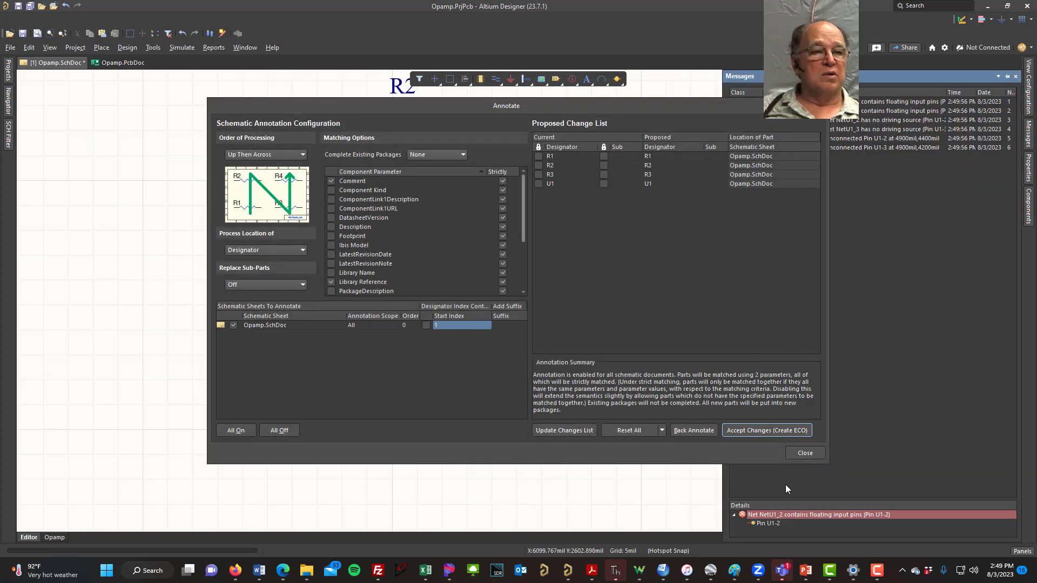
click(805, 453)
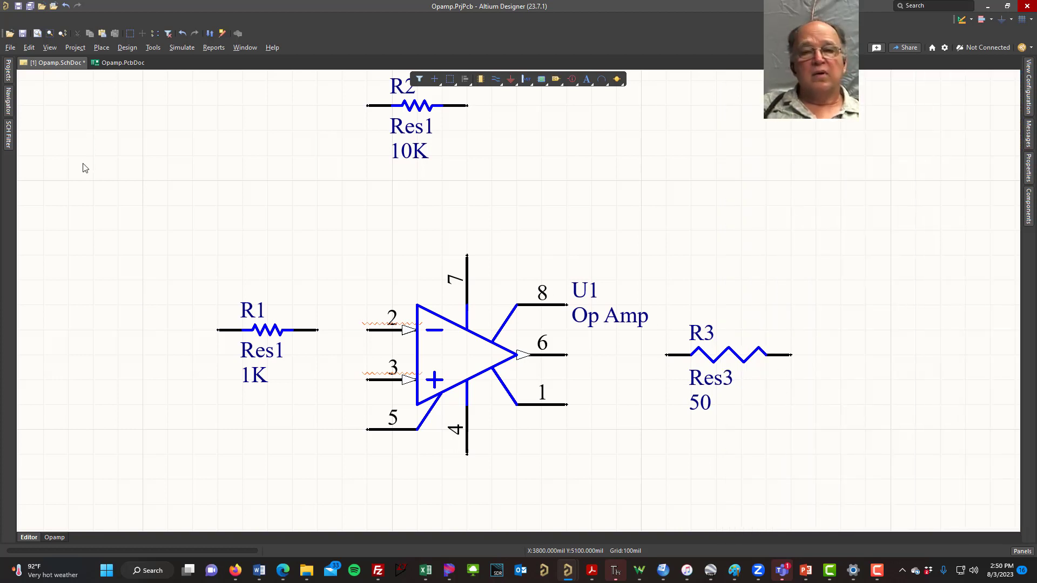
key(ctrl+z)
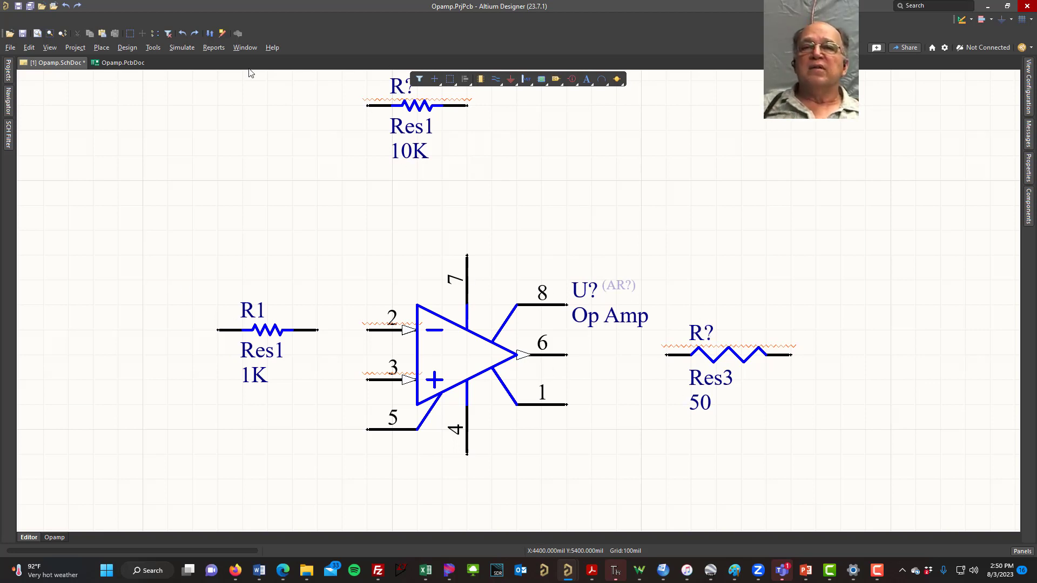
Step: Annotate the schematic quietly, accepting the designator changes, and save all documents
click(154, 48)
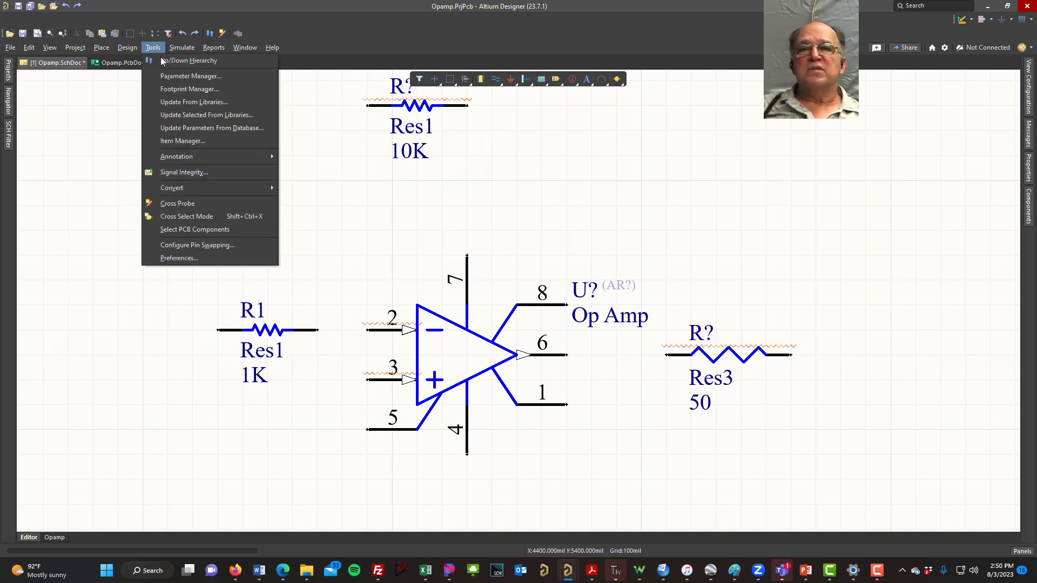
mouse_move(265, 157)
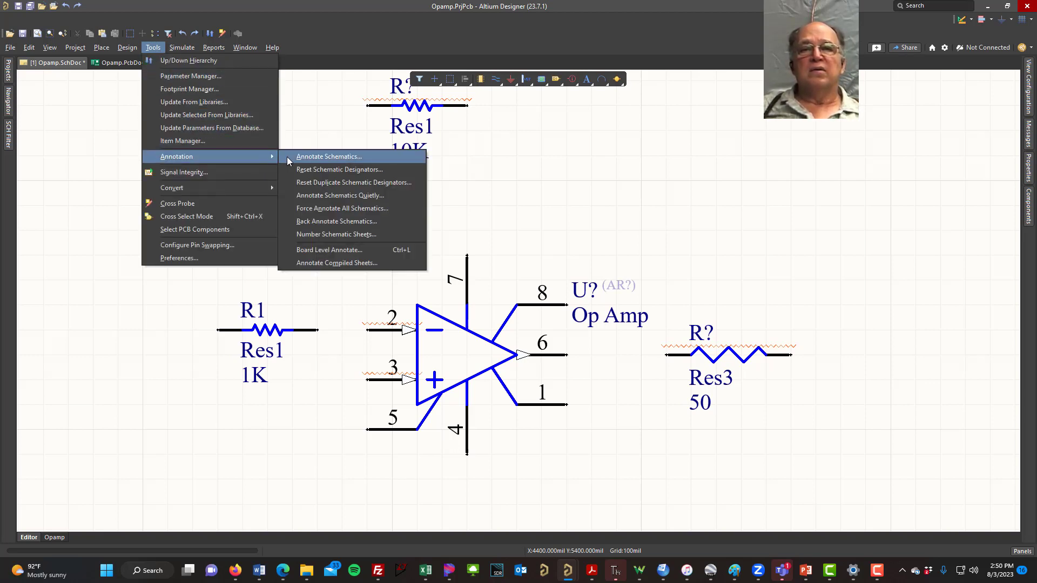
click(338, 196)
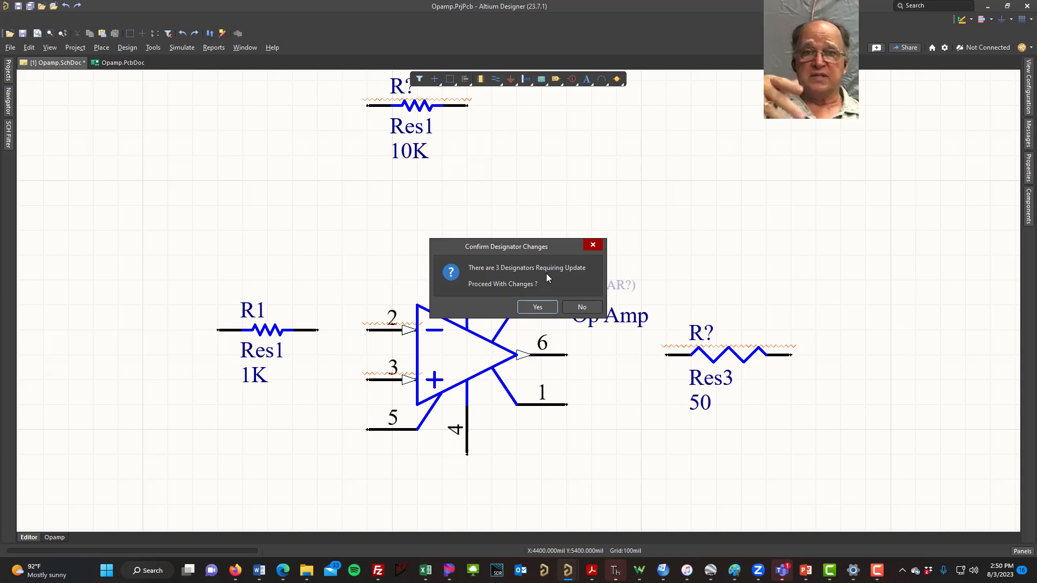
click(537, 306)
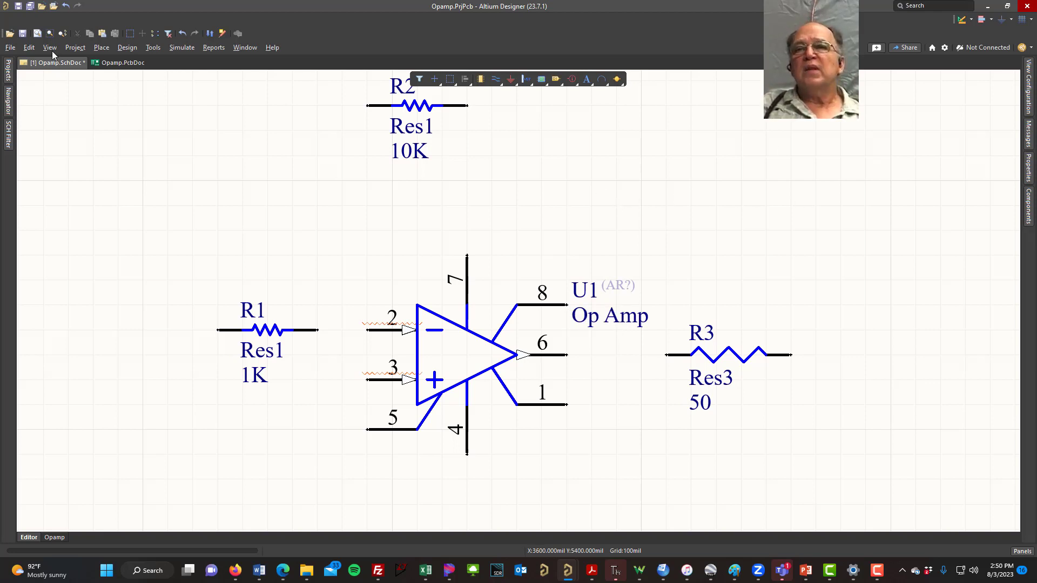
click(30, 7)
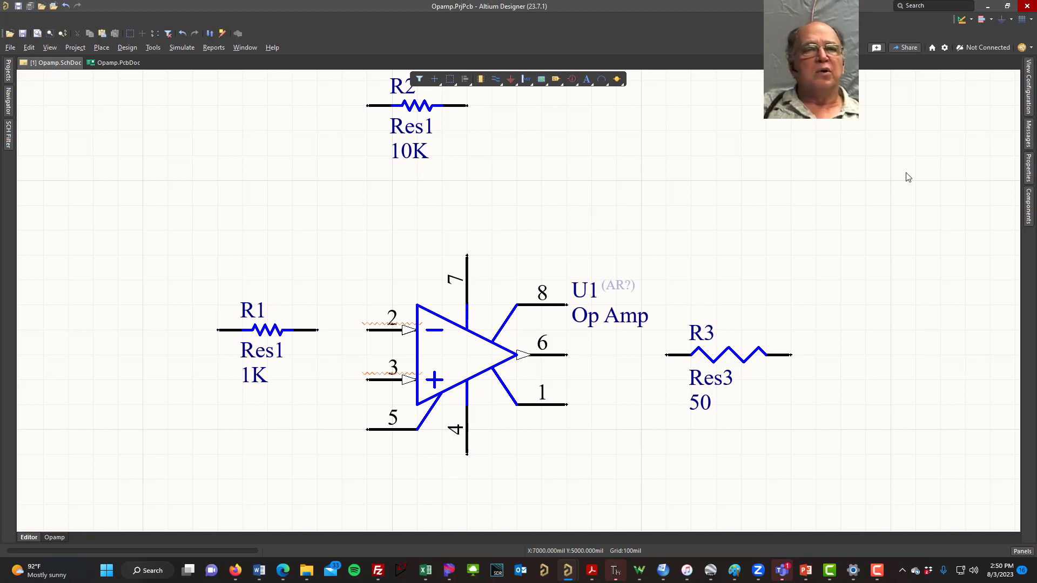
Step: Examine up close the pin connection points between resistor R1 and op-amp pin 2
right_drag(687, 172, 652, 203)
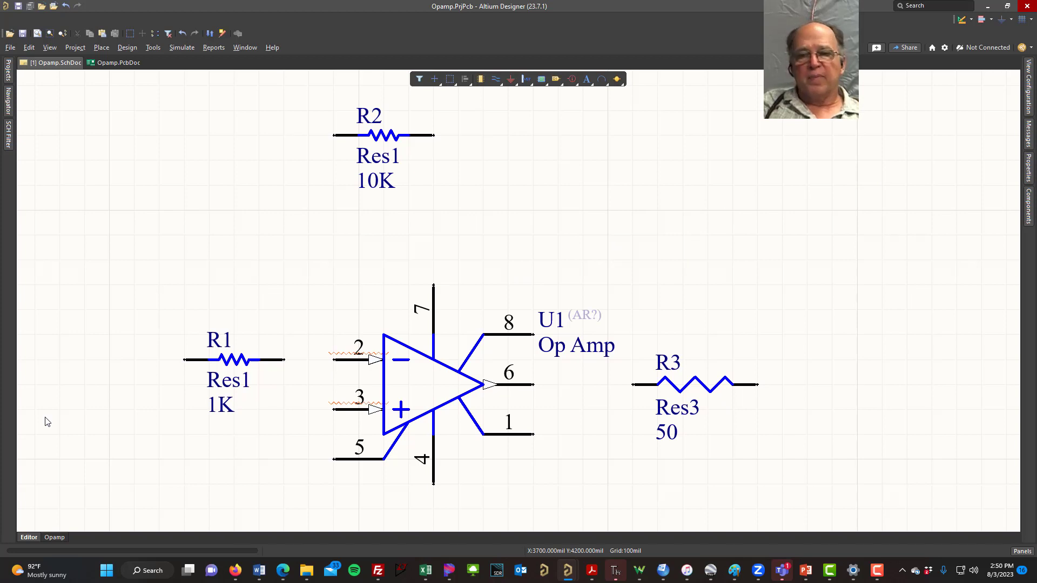
ctrl+scroll(282, 362, up, 8)
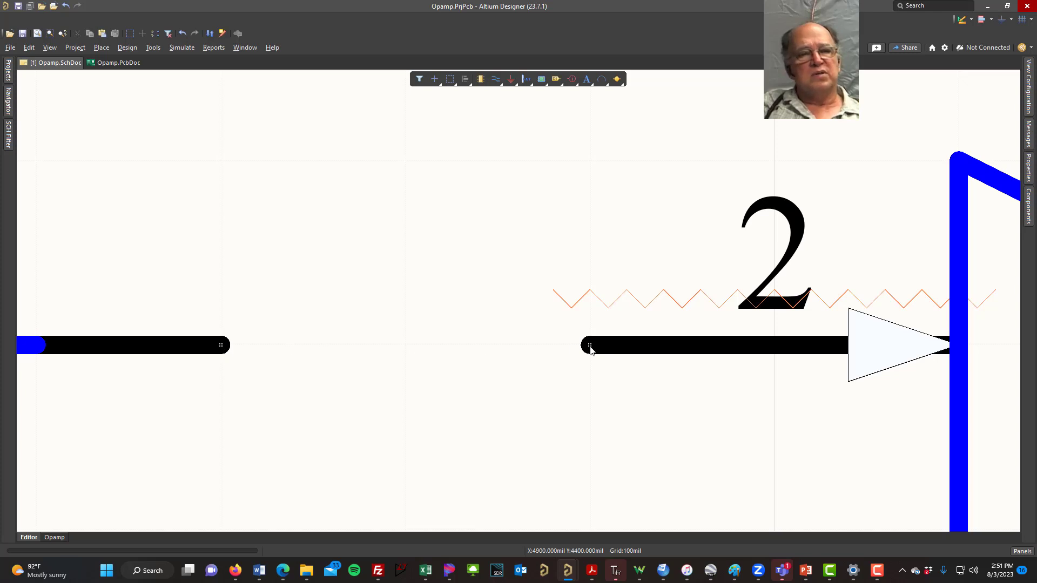
ctrl+scroll(348, 371, down, 6)
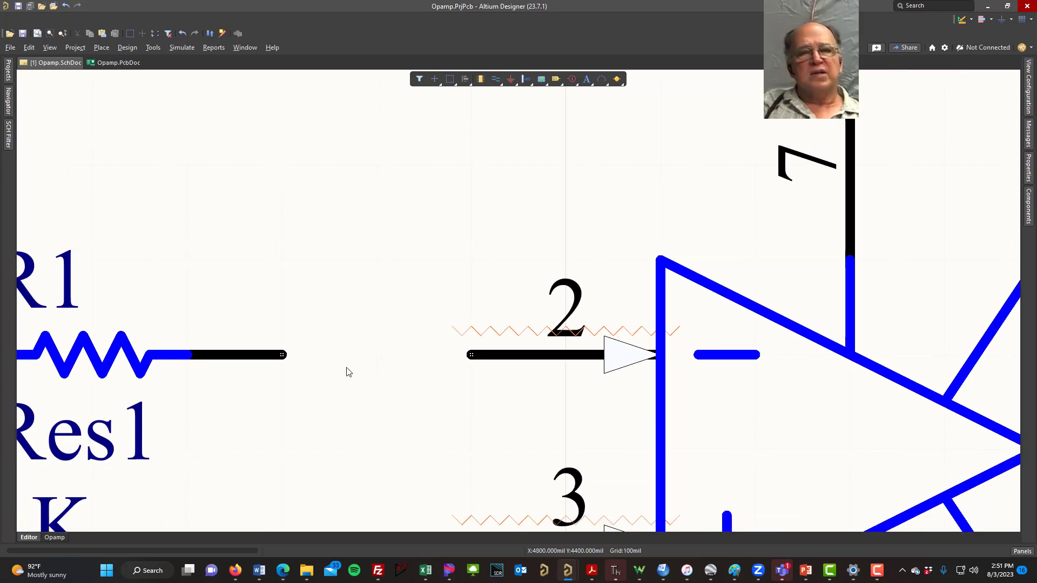
ctrl+scroll(353, 378, down, 2)
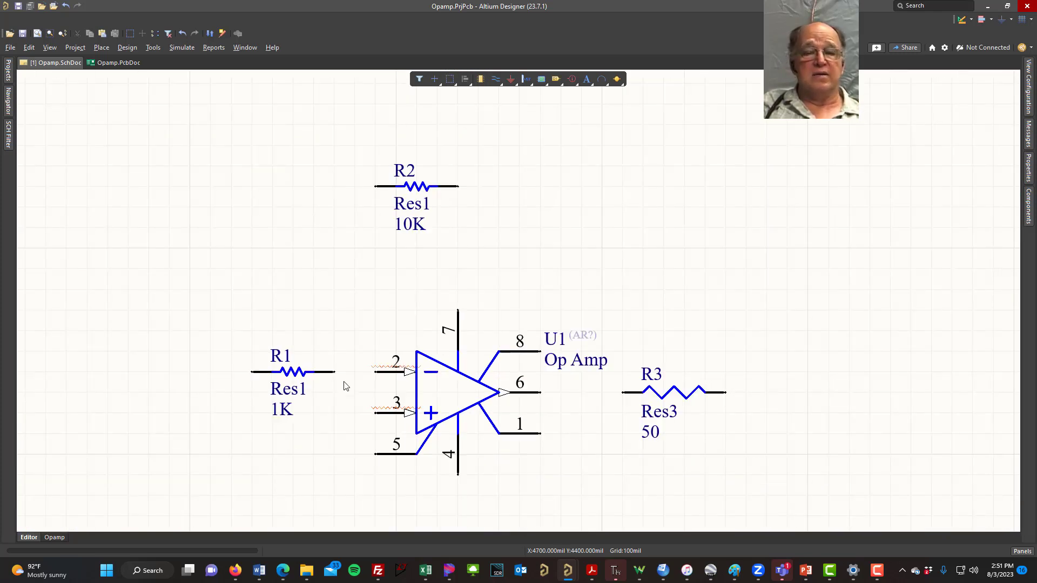
Step: Place a wire from the right end of resistor R1 to op-amp inverting input pin 2
click(496, 81)
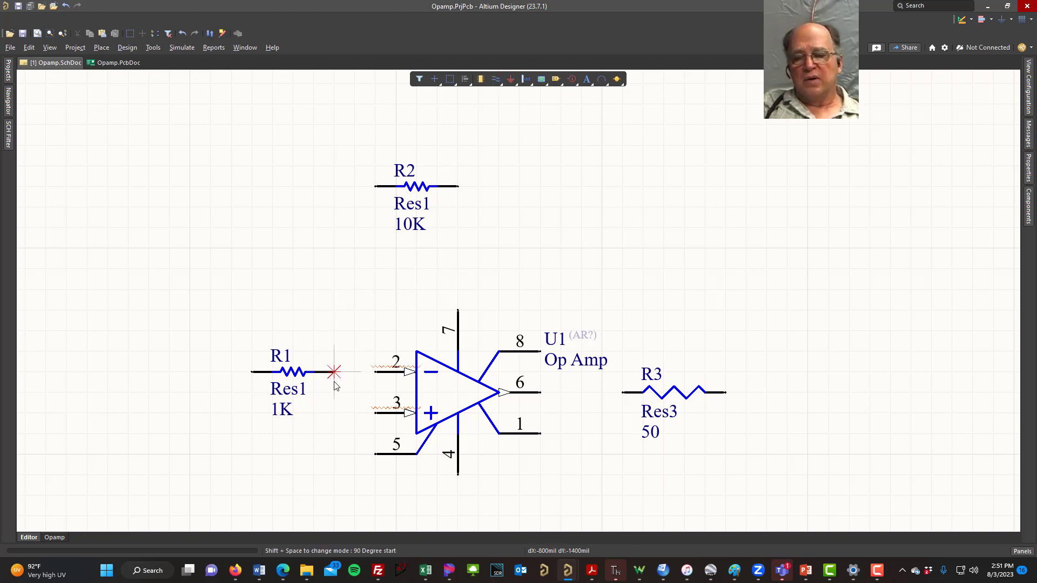
ctrl+scroll(333, 372, up, 4)
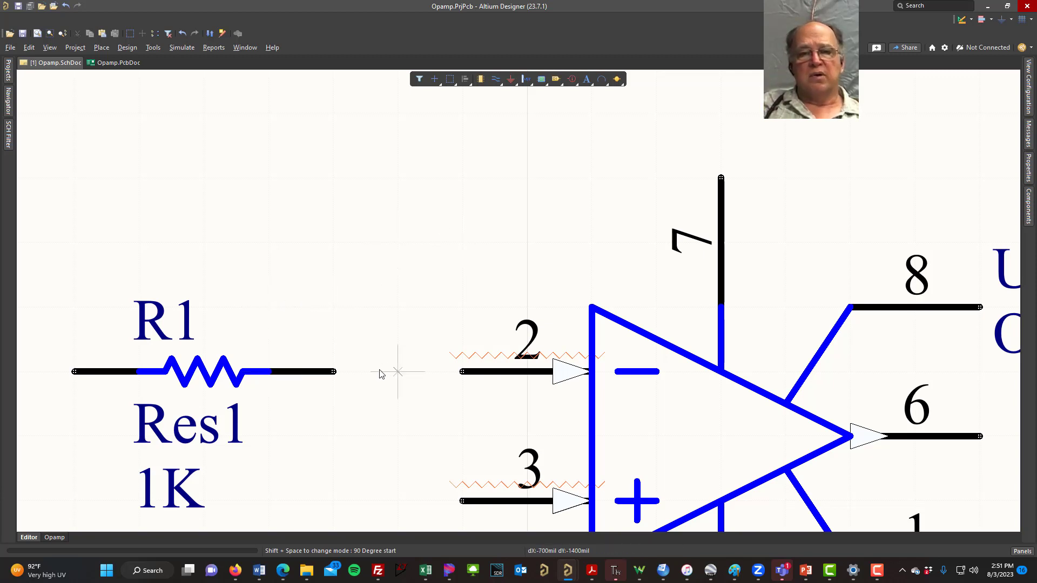
click(333, 372)
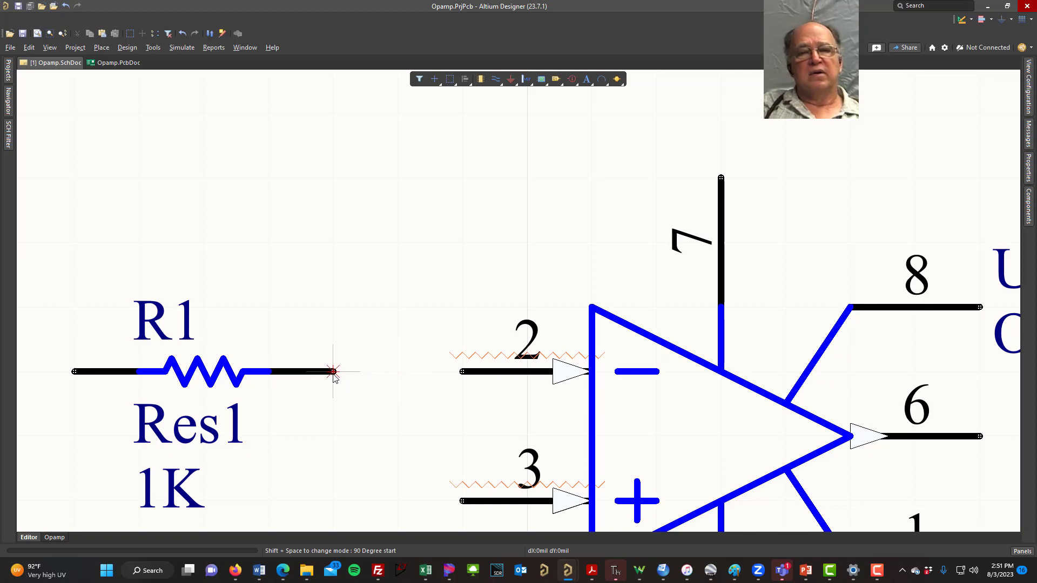
click(462, 372)
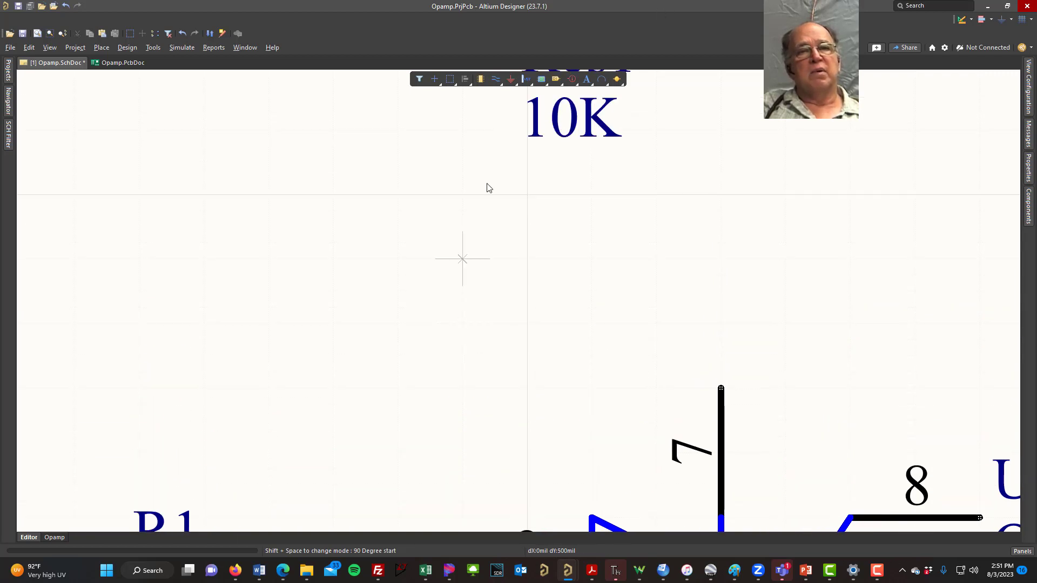
Step: Wire the left end of resistor R2 down to the wire between R1 and op-amp pin 2, forming a junction
scroll(456, 226, up, 6)
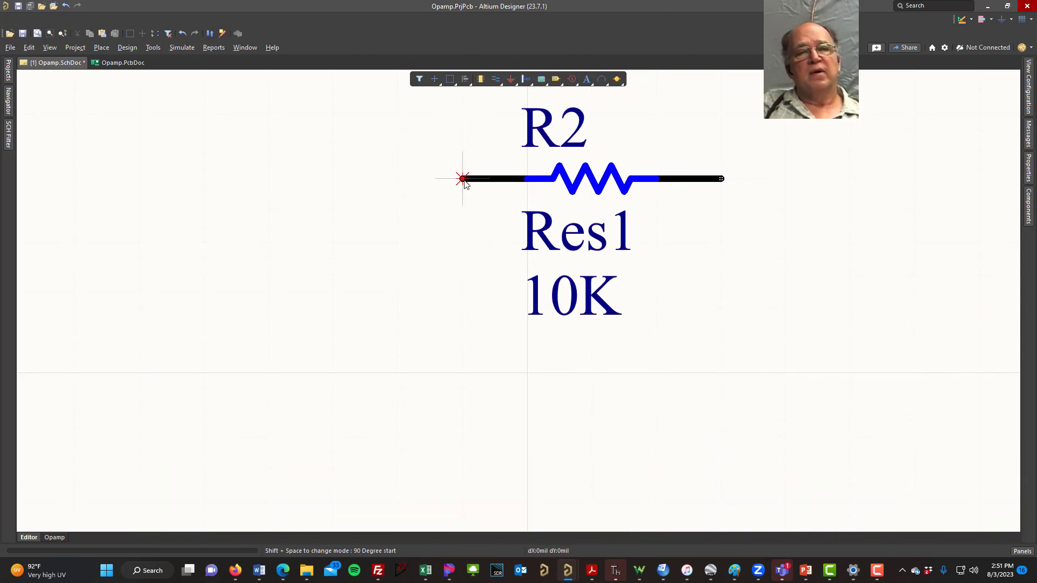
ctrl+scroll(462, 179, down, 2)
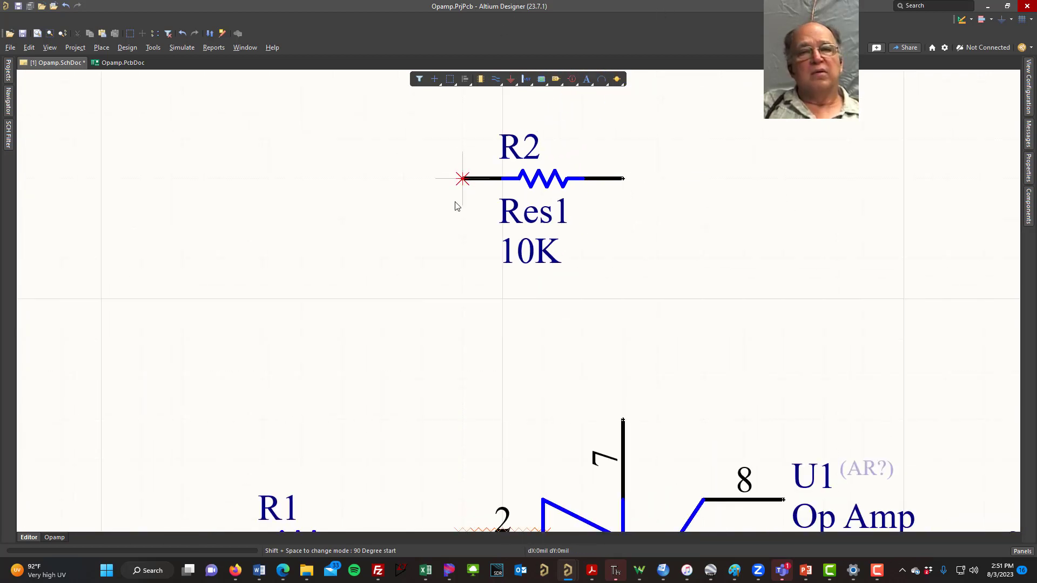
click(462, 176)
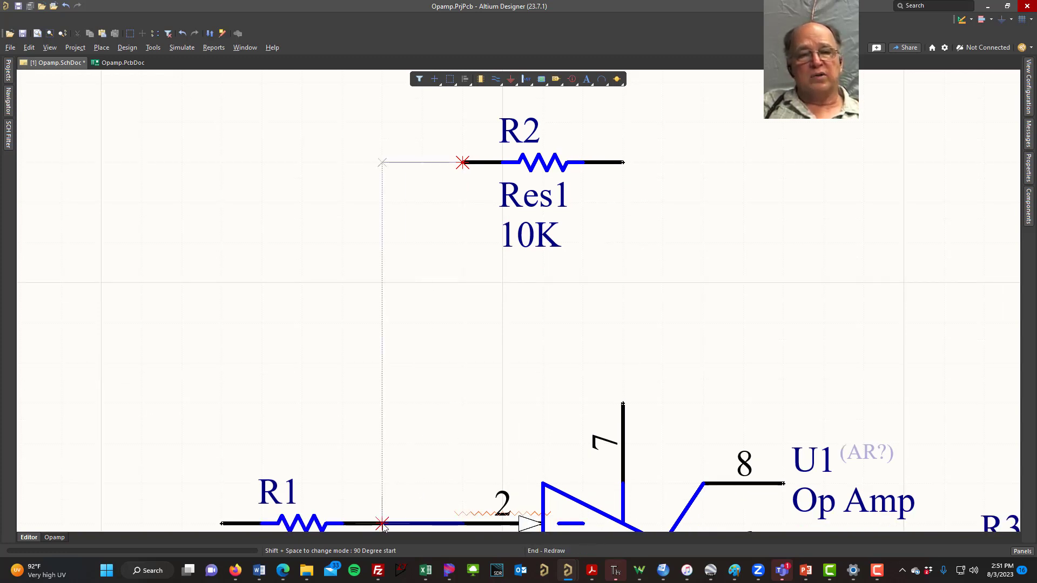
click(413, 523)
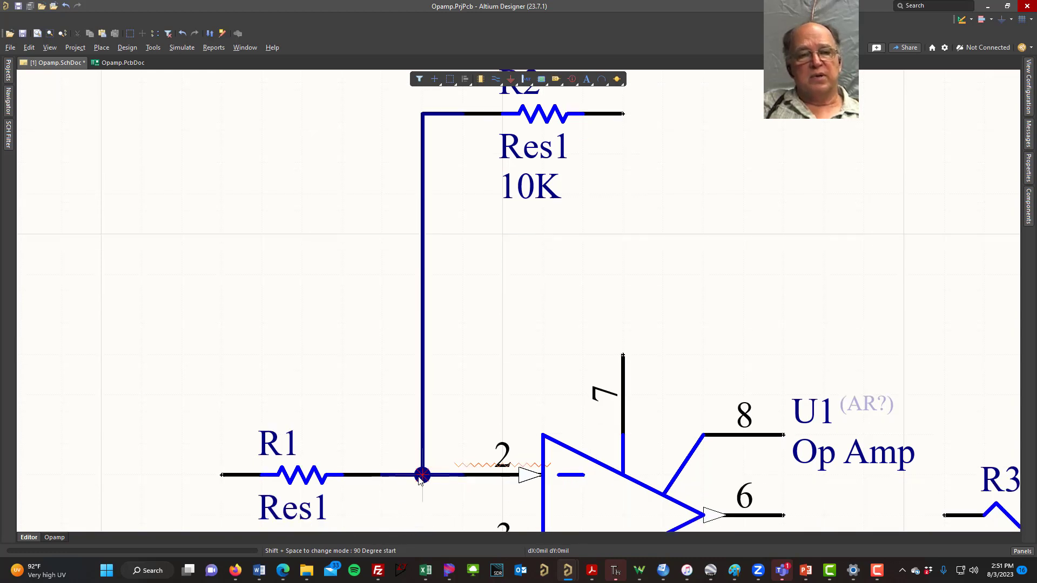
Step: Wire op-amp output pin 6 to the left end of R3, and the right end of R2 to that same R3 end
click(783, 516)
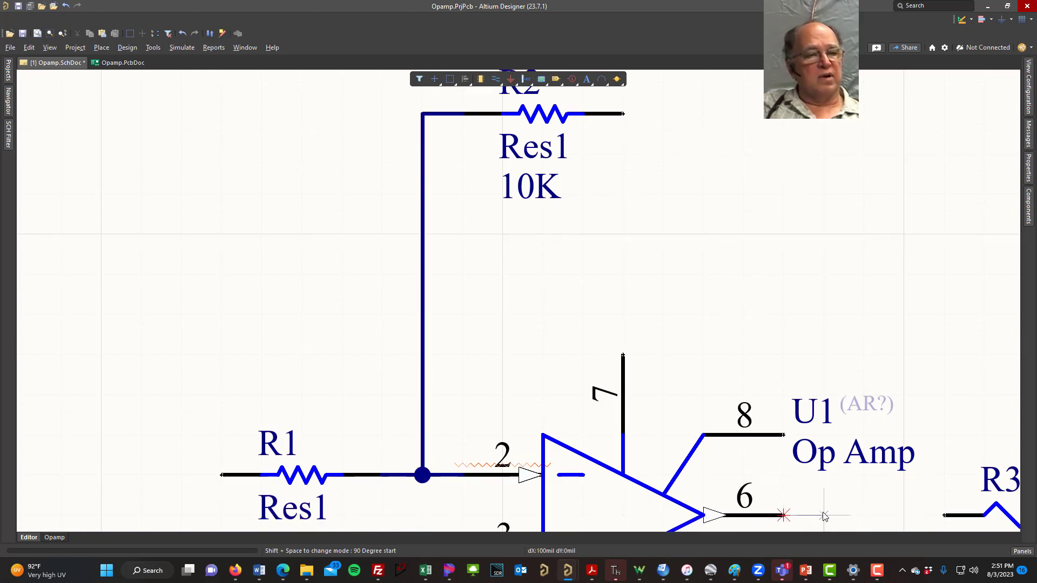
click(939, 516)
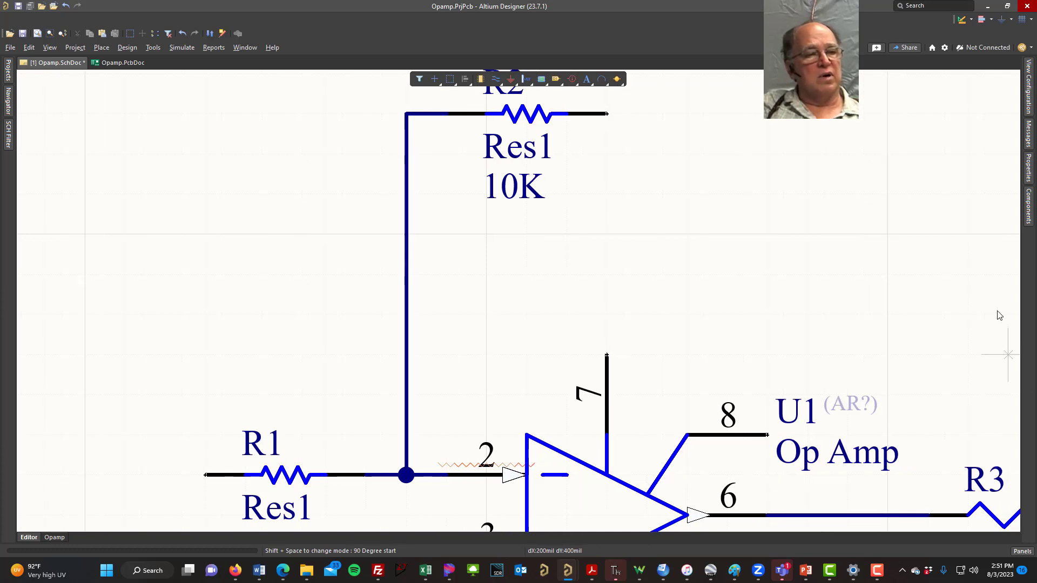
click(606, 114)
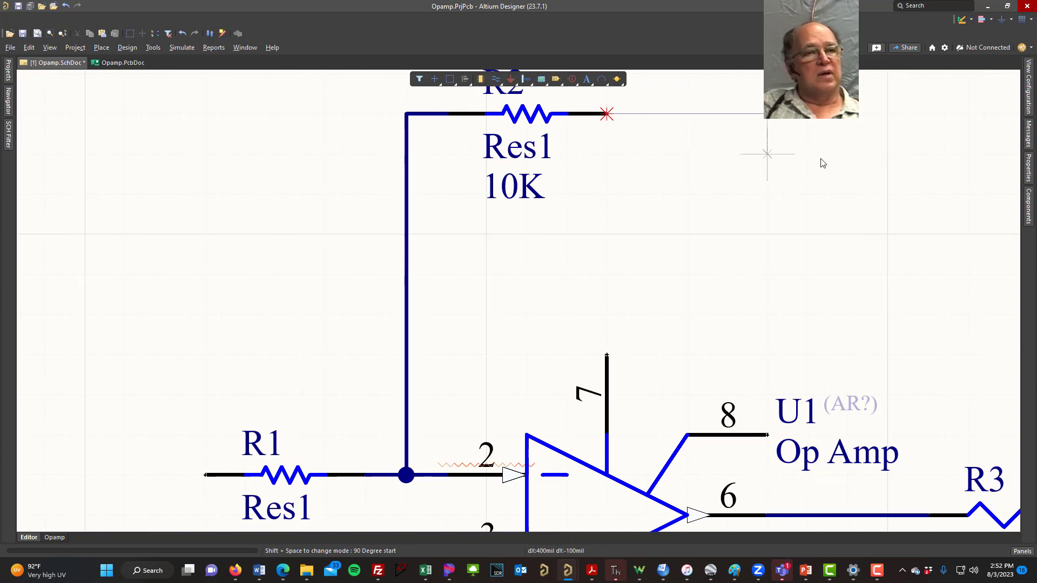
click(970, 521)
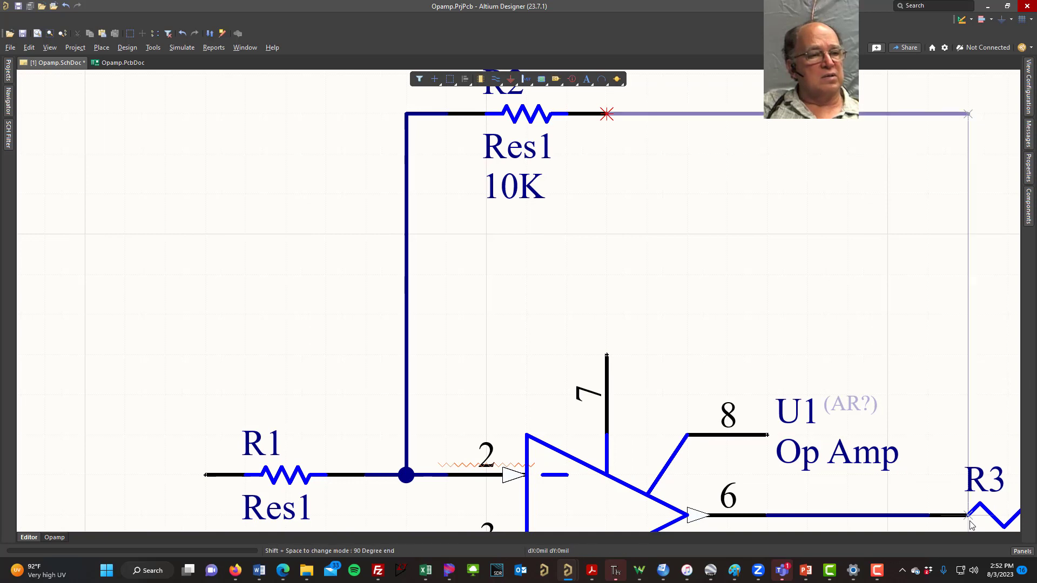
click(969, 517)
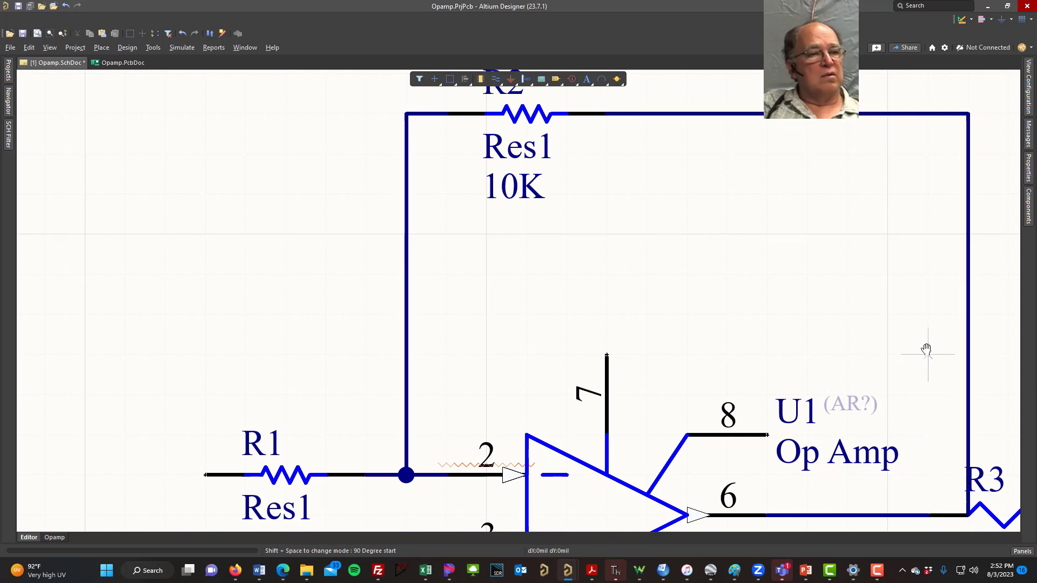
key(Escape)
Step: Shift the vertical feedback wire segment one grid step left so it joins the pin 6 output wire at a junction before R3
right_drag(830, 284, 530, 127)
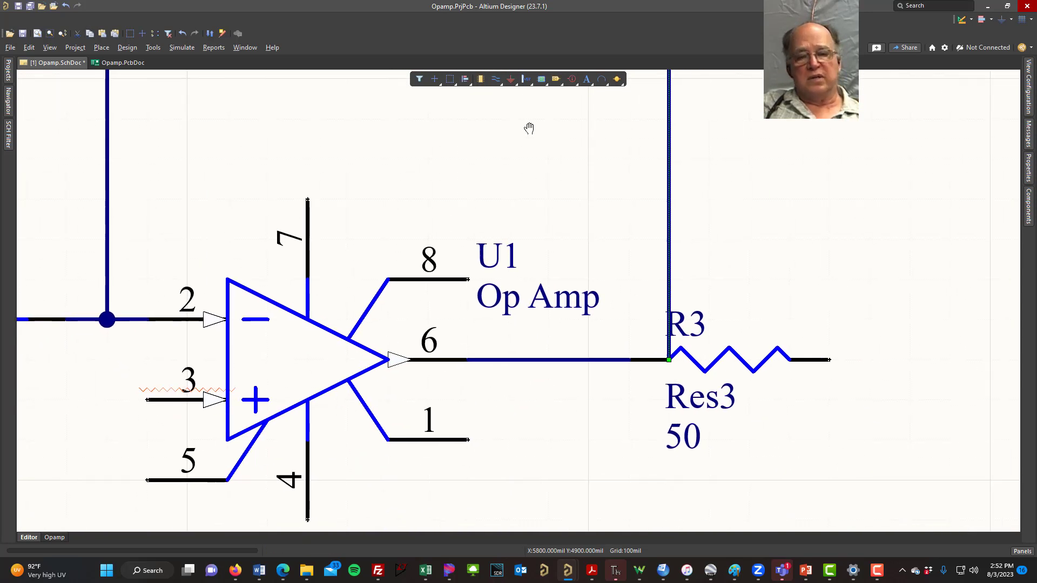
ctrl+scroll(544, 229, down, 4)
right_drag(743, 187, 758, 248)
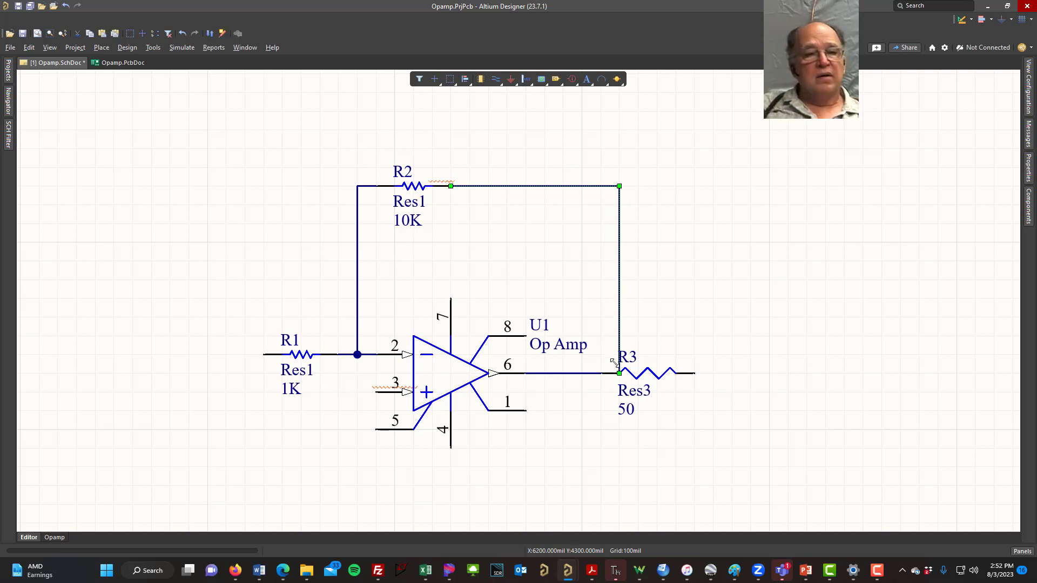
ctrl+scroll(616, 367, up, 5)
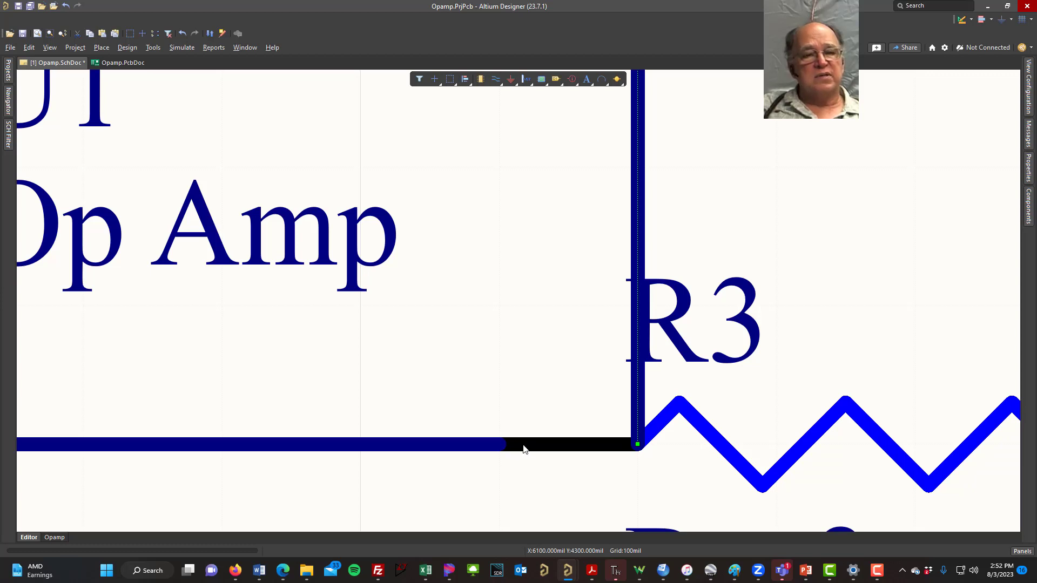
ctrl+scroll(793, 260, down, 5)
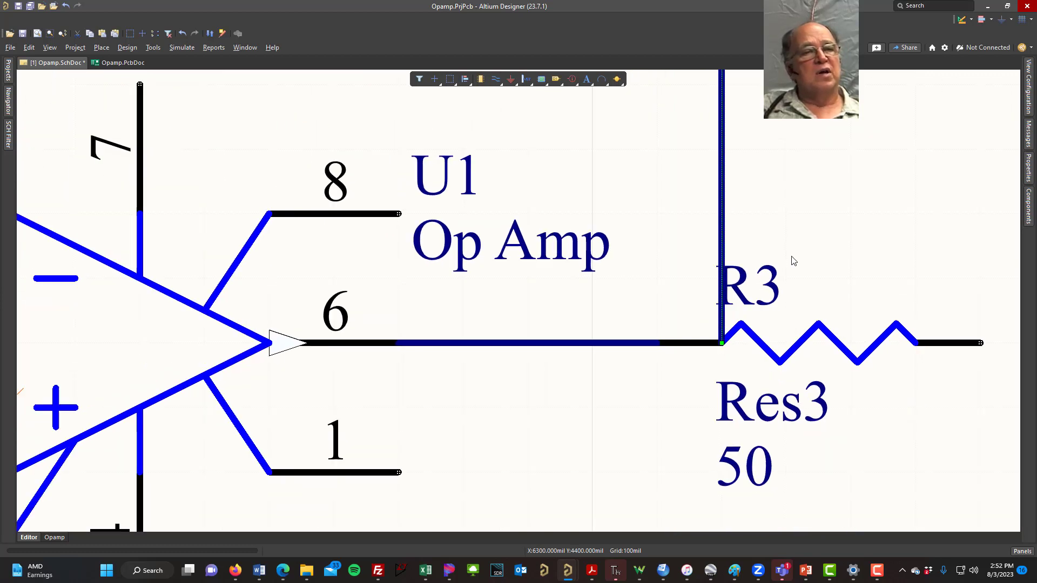
right_drag(834, 197, 780, 261)
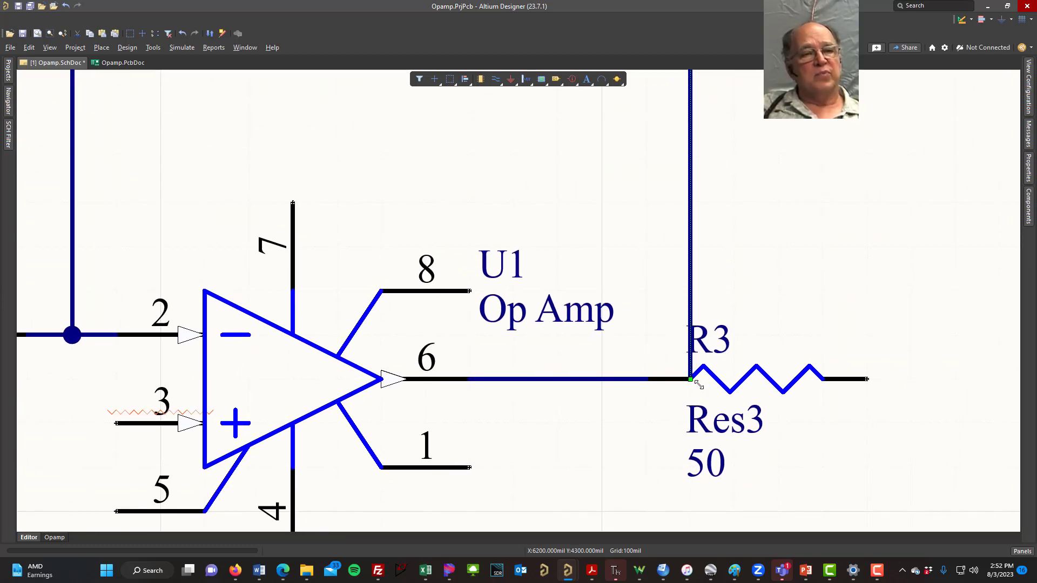
mouse_move(691, 380)
mouse_down()
mouse_move(696, 219)
mouse_move(690, 379)
mouse_up()
drag(689, 247, 660, 250)
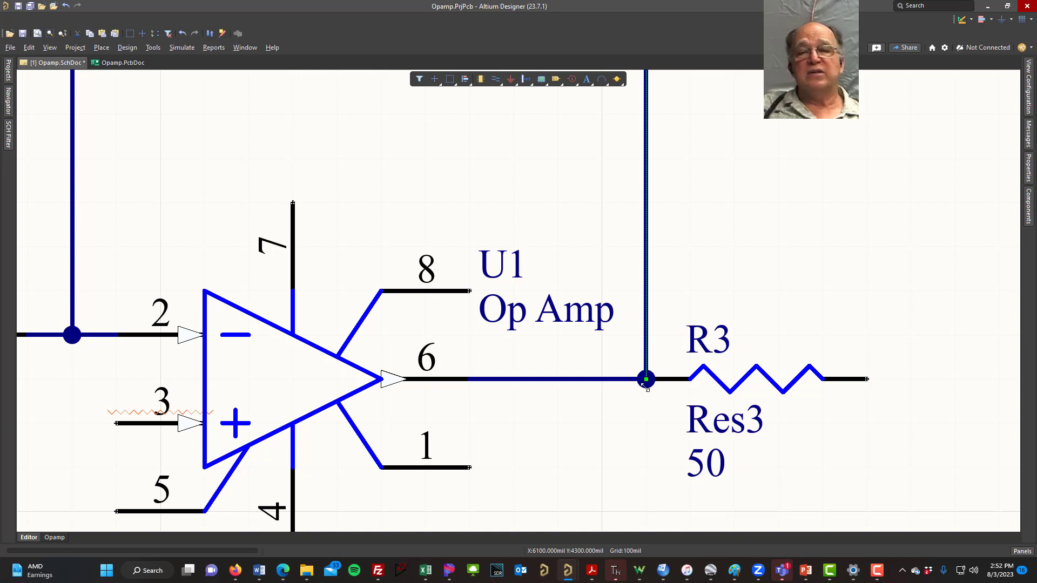
ctrl+scroll(611, 323, down, 4)
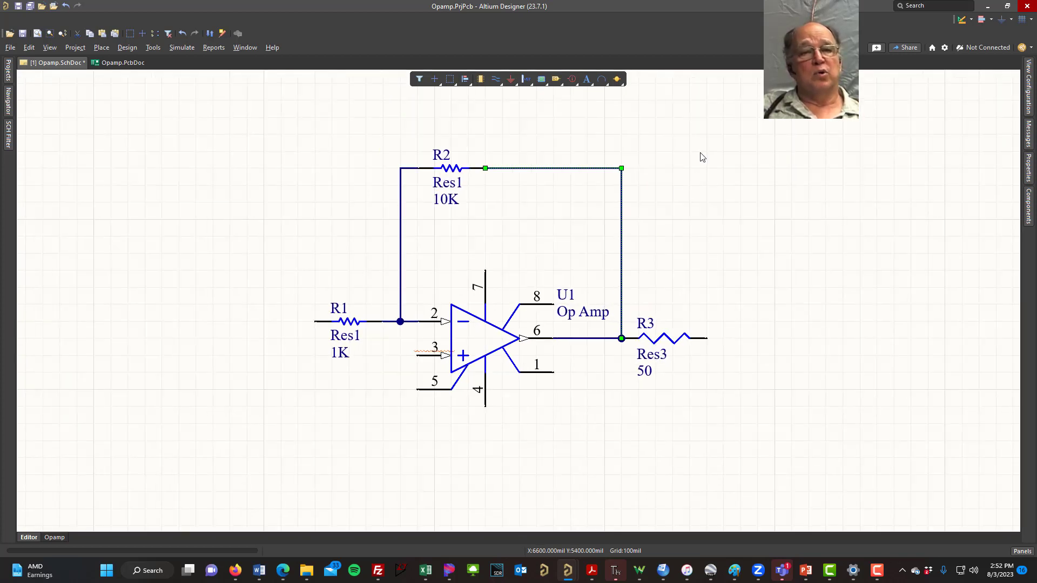
right_drag(701, 157, 756, 202)
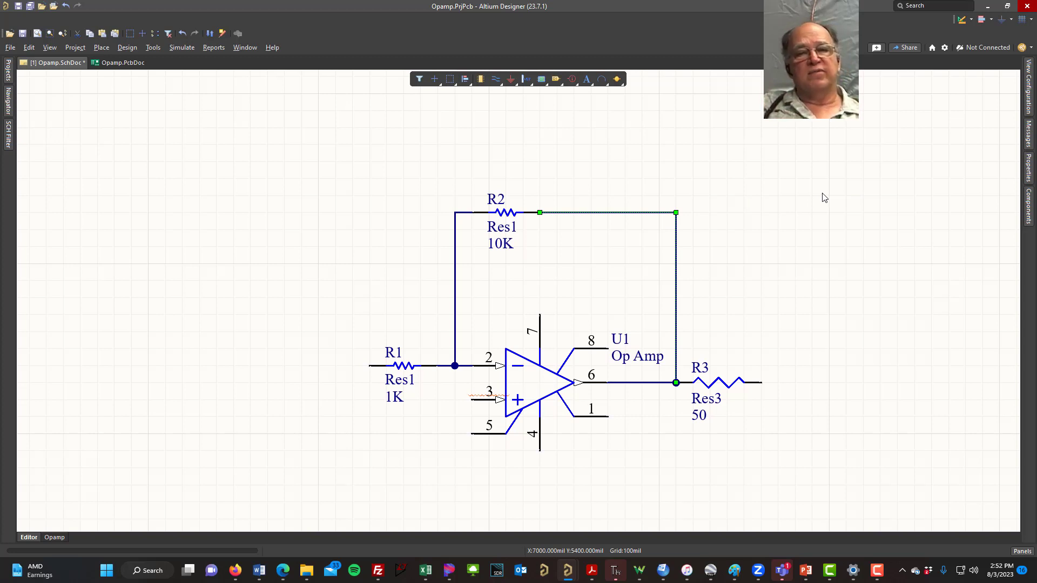
click(816, 232)
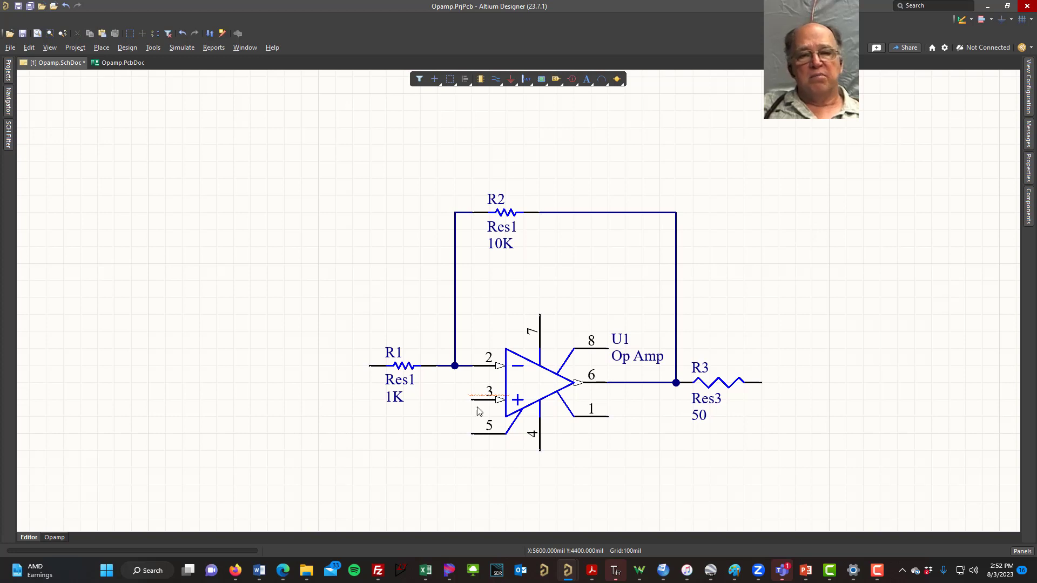